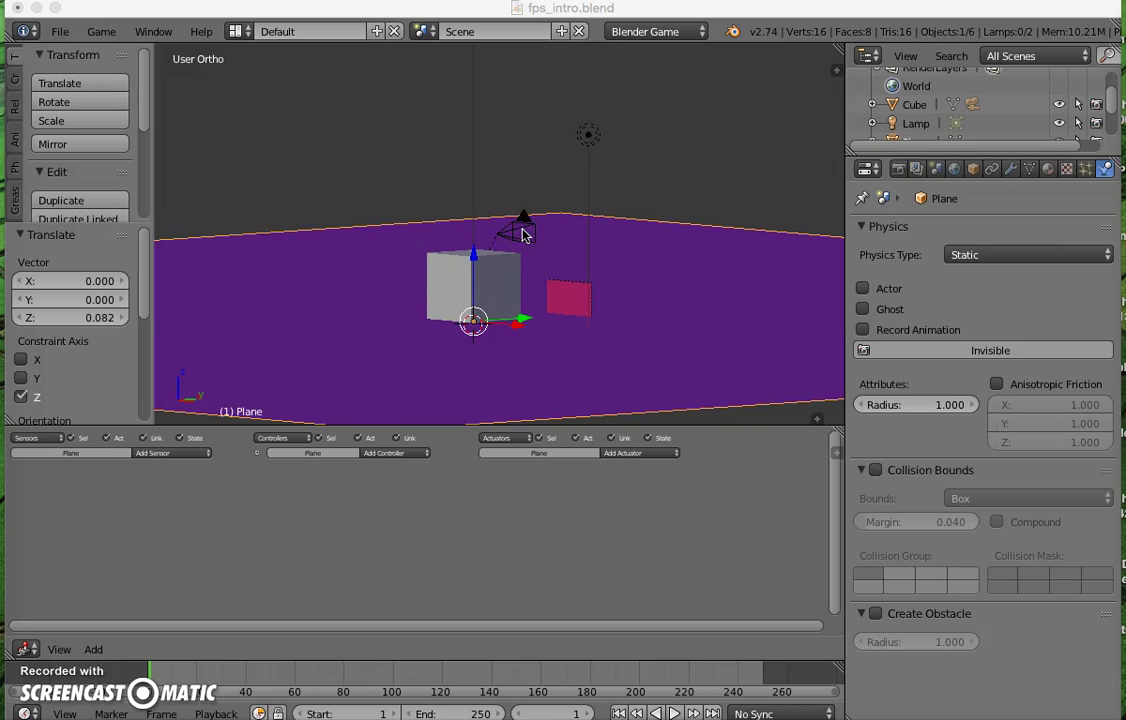
Select the camera, look through it and test-play the existing first-person game before returning to the editor.
{"action": "right_click", "coordinate": [500, 173]}
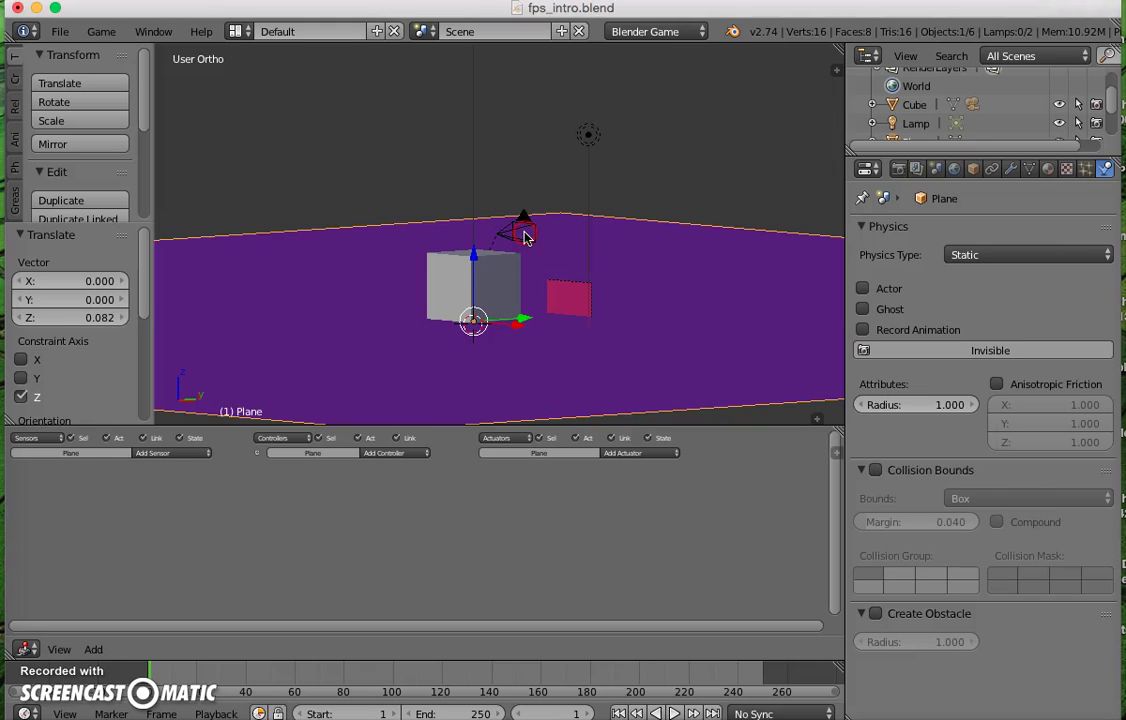
{"action": "key", "text": "a"}
{"action": "right_click", "coordinate": [521, 231]}
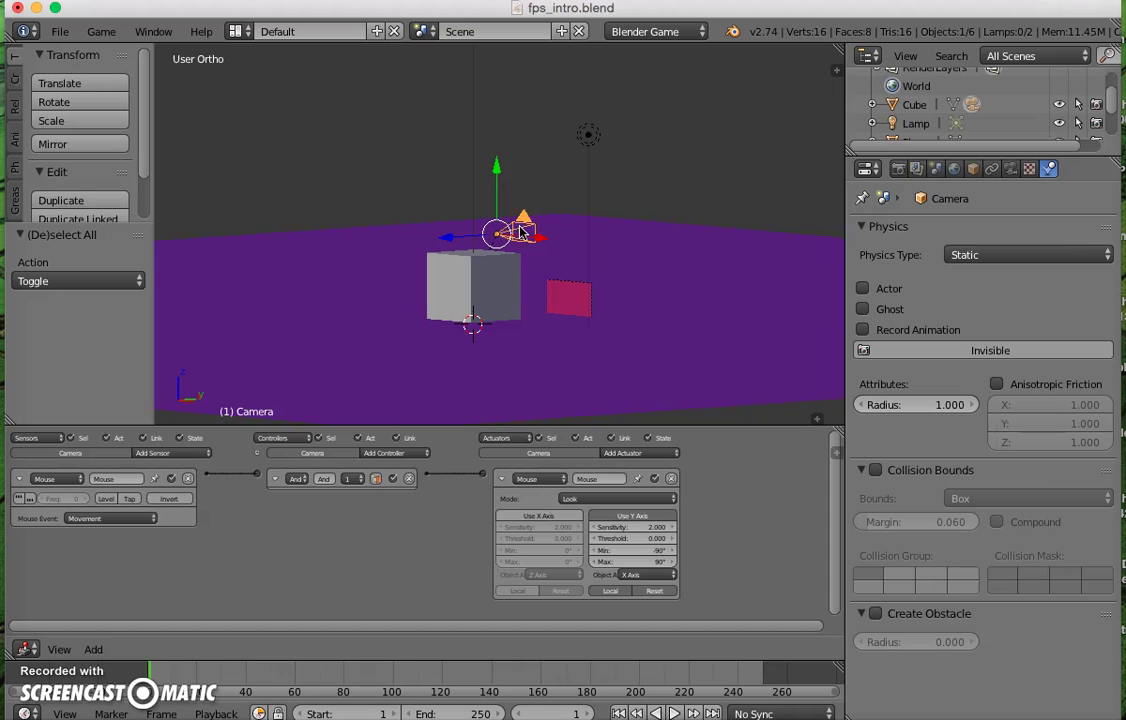
{"action": "key", "text": "KP_0"}
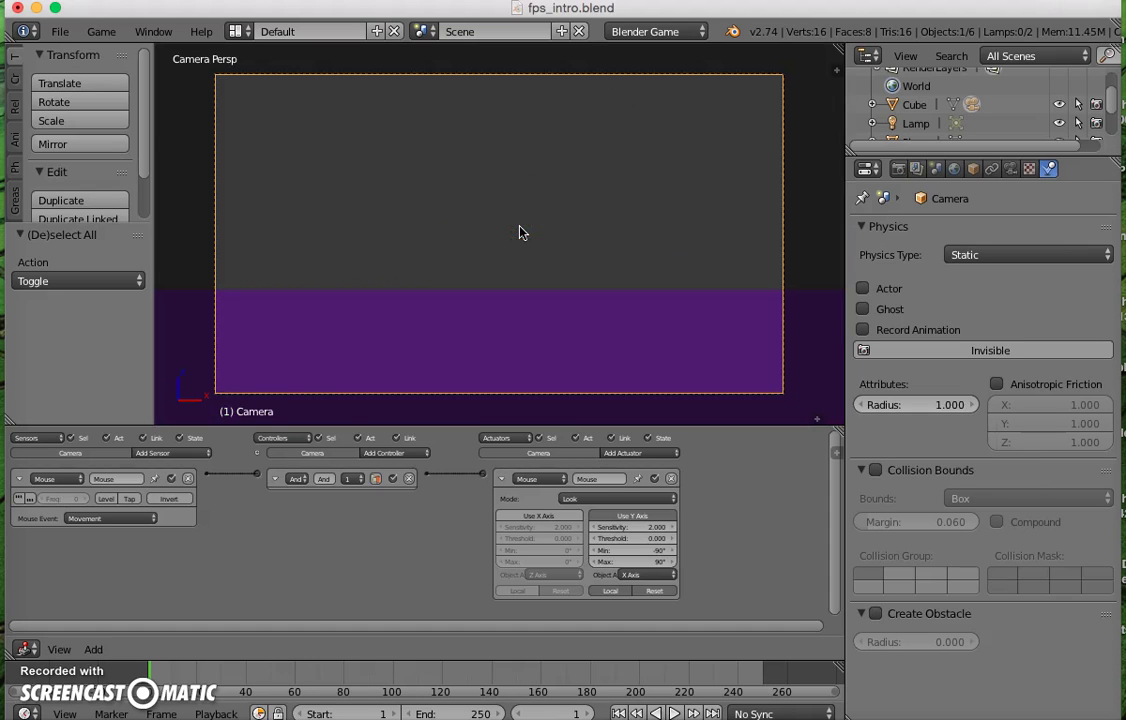
{"action": "key", "text": "p"}
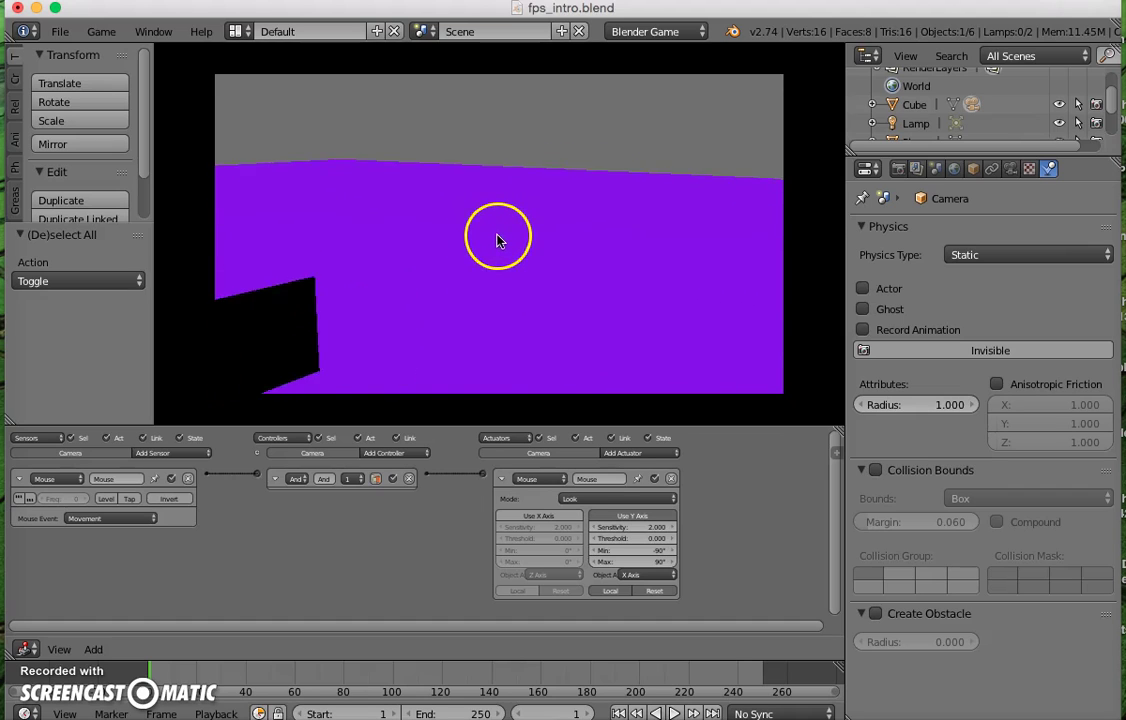
{"action": "key", "text": "Escape"}
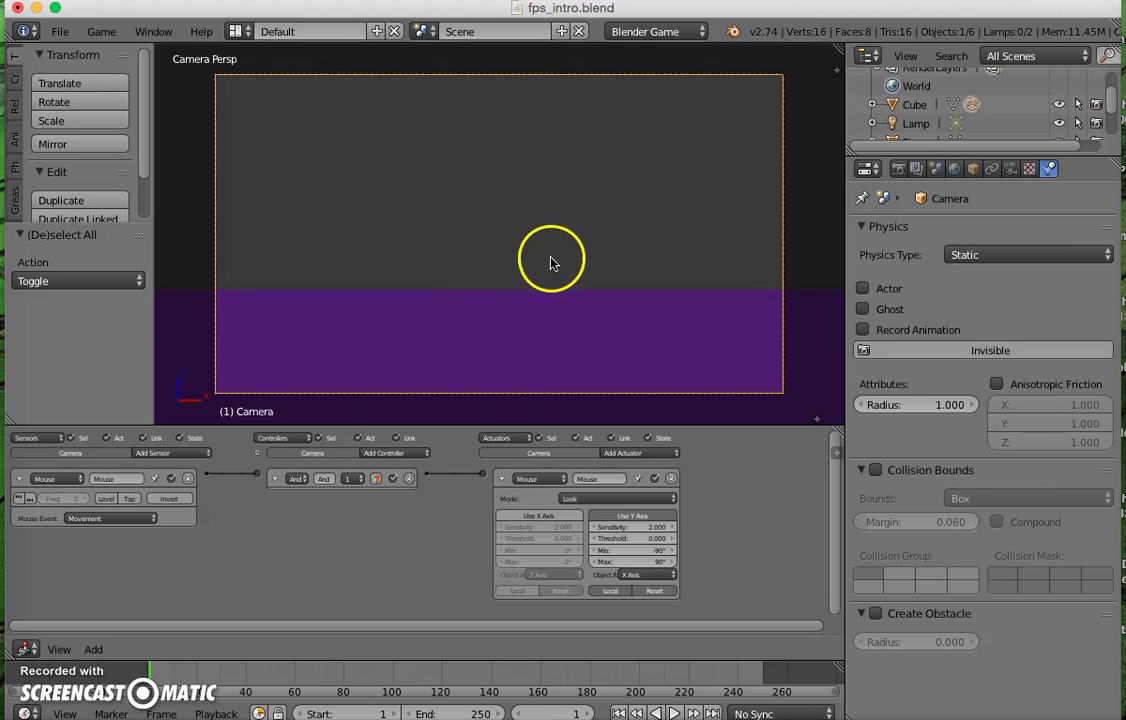
Leave the camera view and select the cube to examine its logic bricks.
{"action": "middle_click_drag", "start_coordinate": [550, 259], "coordinate": [524, 272]}
{"action": "scroll", "coordinate": [524, 272], "scroll_direction": "down", "scroll_amount": 6}
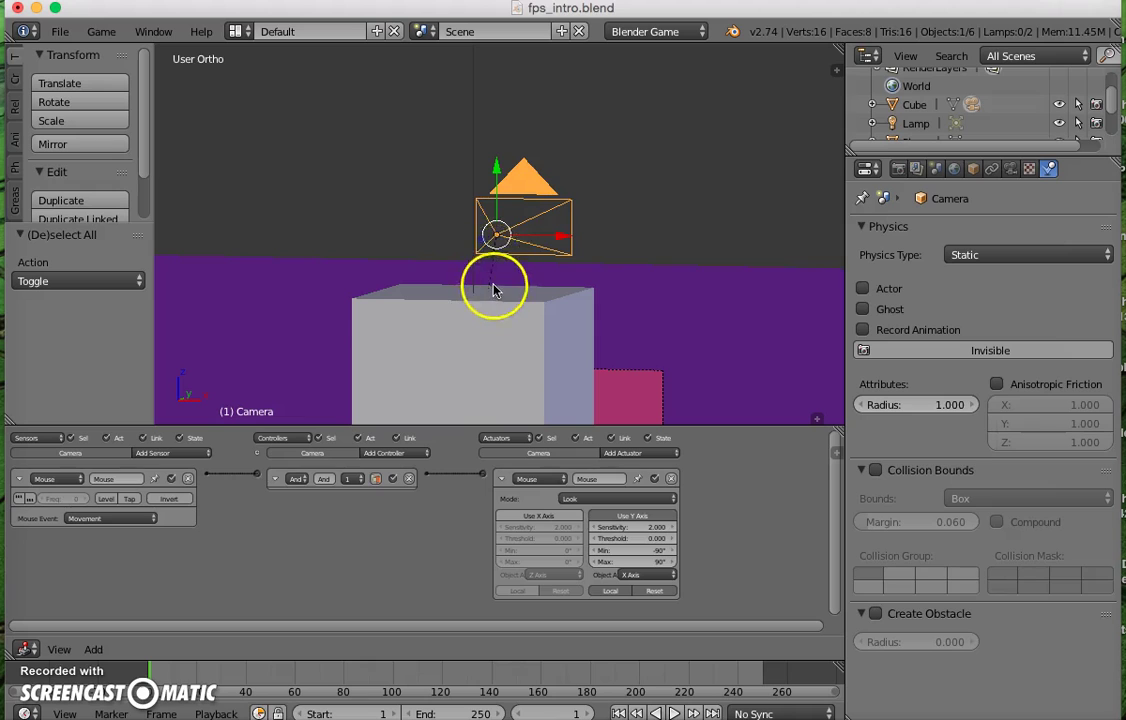
{"action": "right_click", "coordinate": [490, 358]}
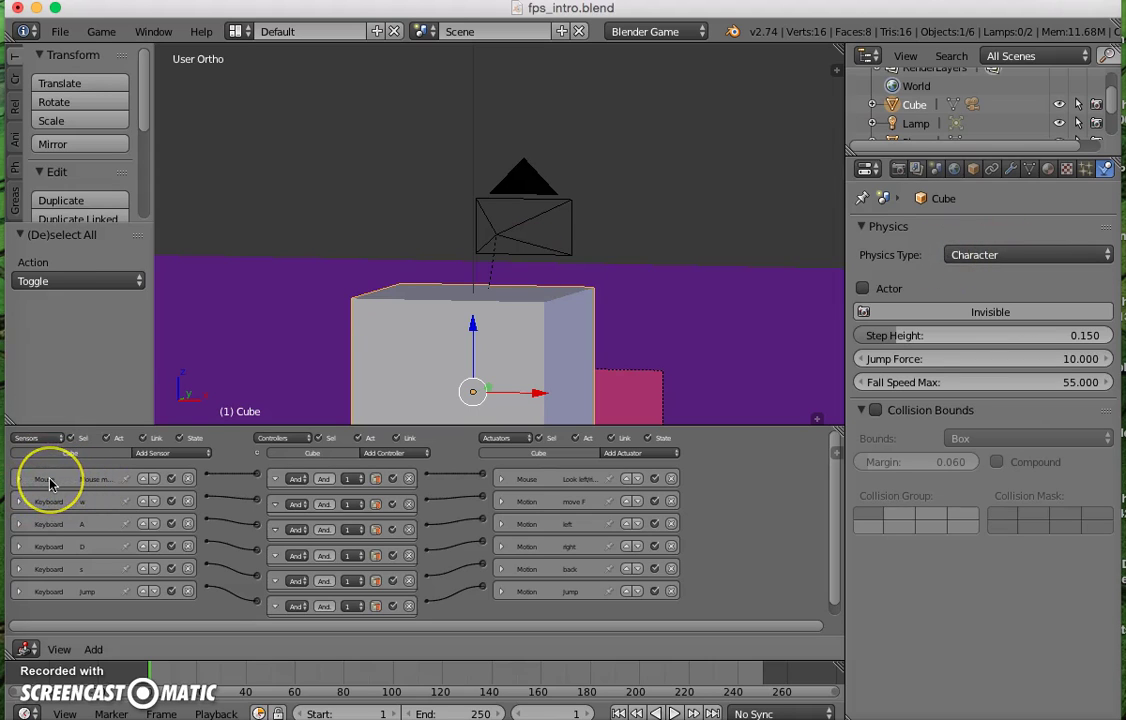
{"action": "left_click", "coordinate": [8, 523]}
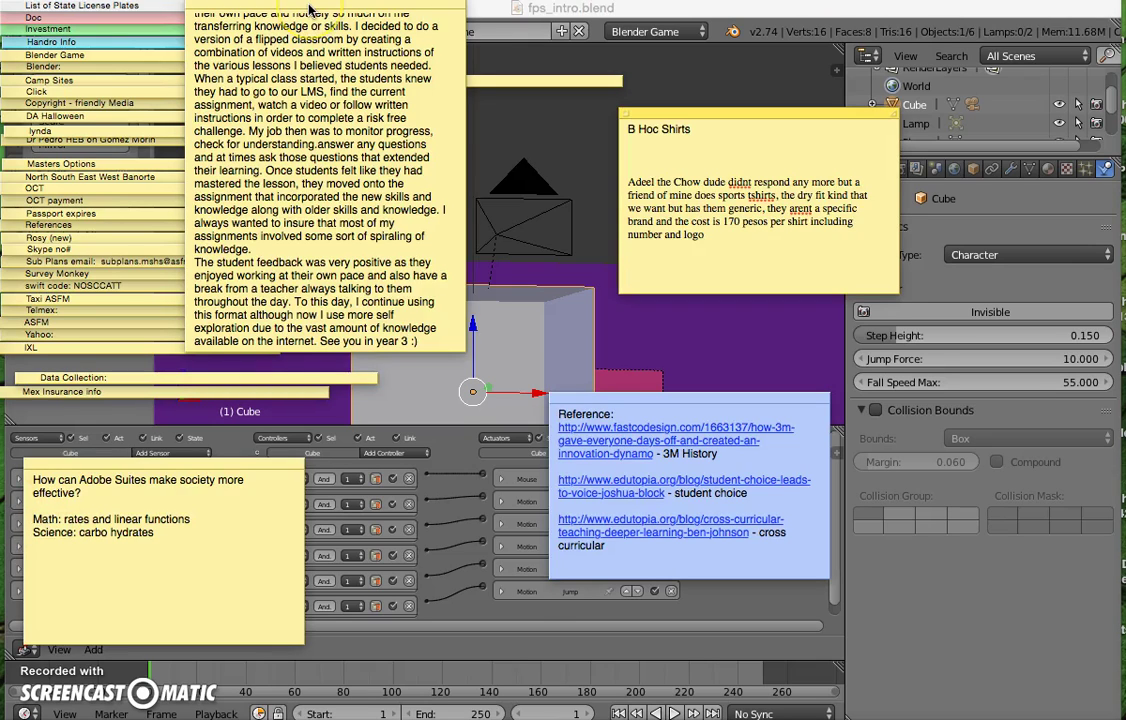
{"action": "key", "text": "super+Tab"}
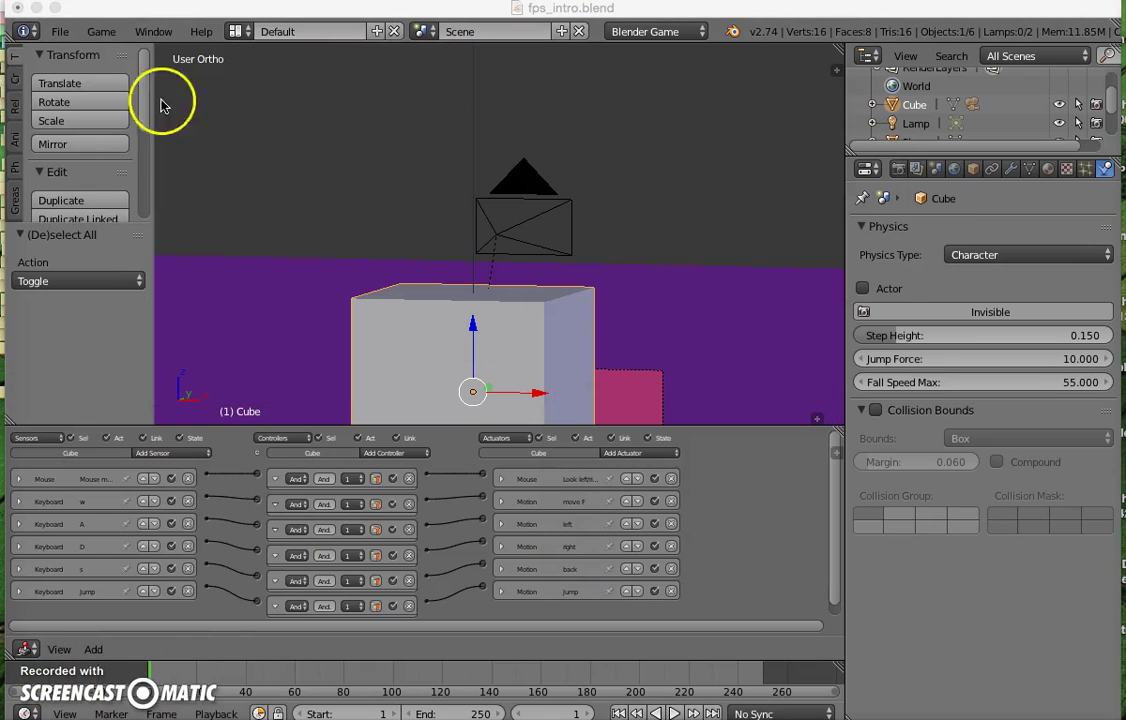
Start a new file from the start-up scene and switch the engine to Blender Game.
{"action": "left_click", "coordinate": [60, 33]}
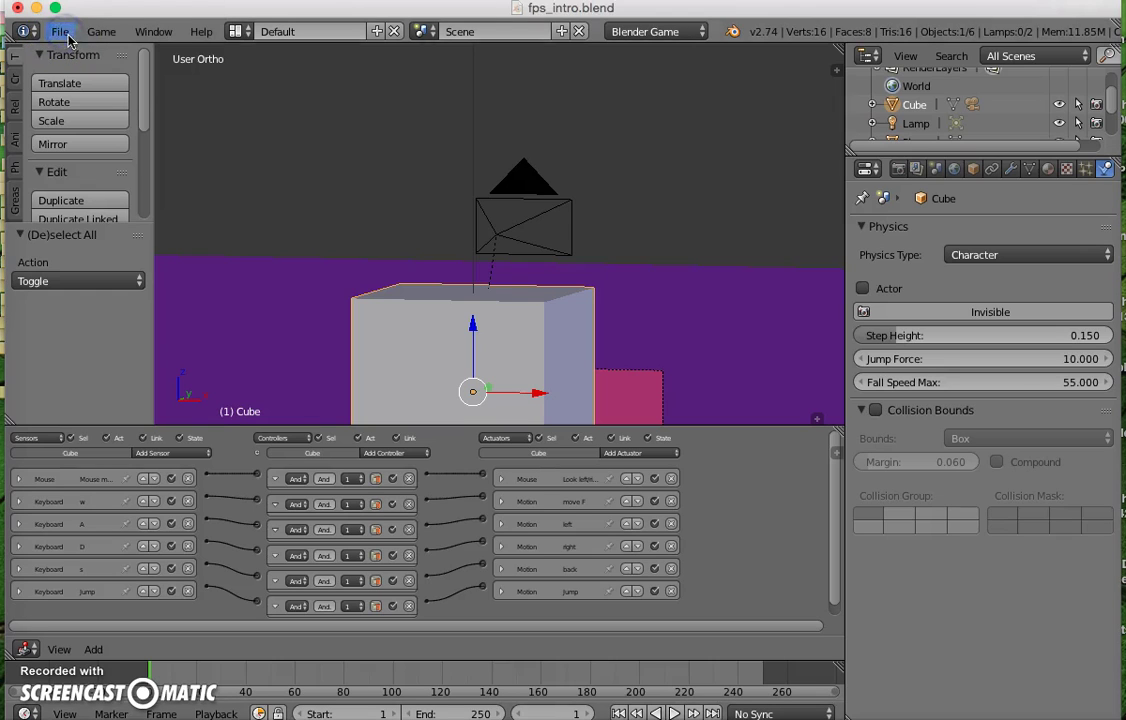
{"action": "left_click", "coordinate": [68, 50]}
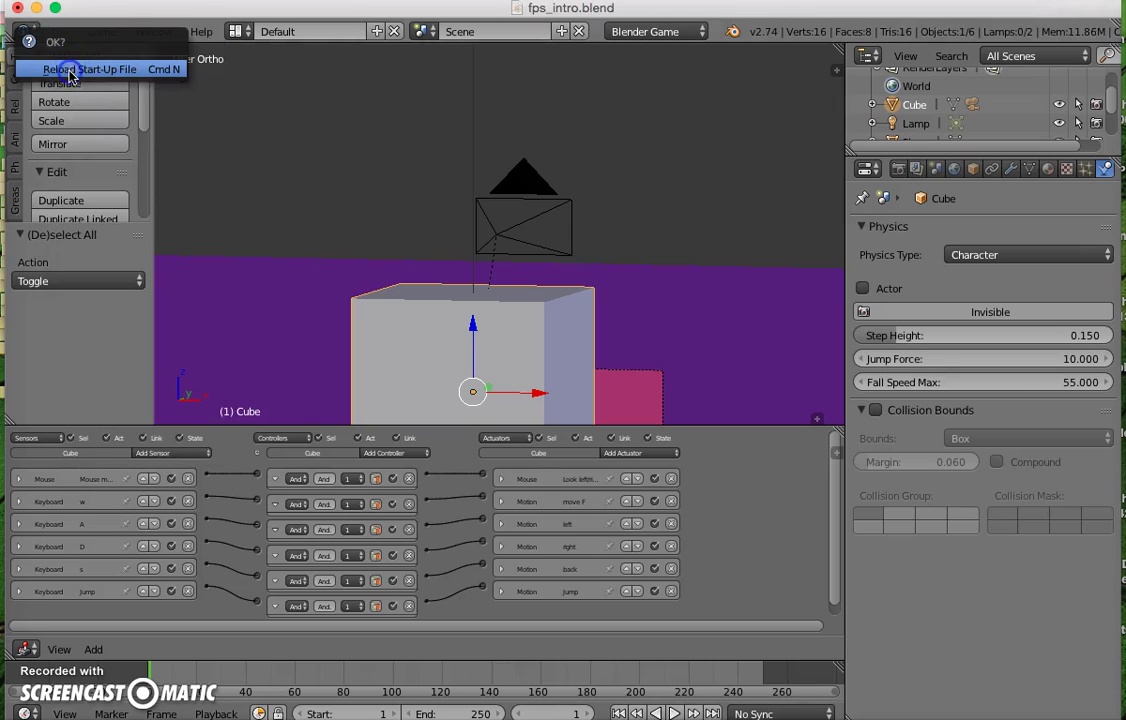
{"action": "left_click", "coordinate": [70, 73]}
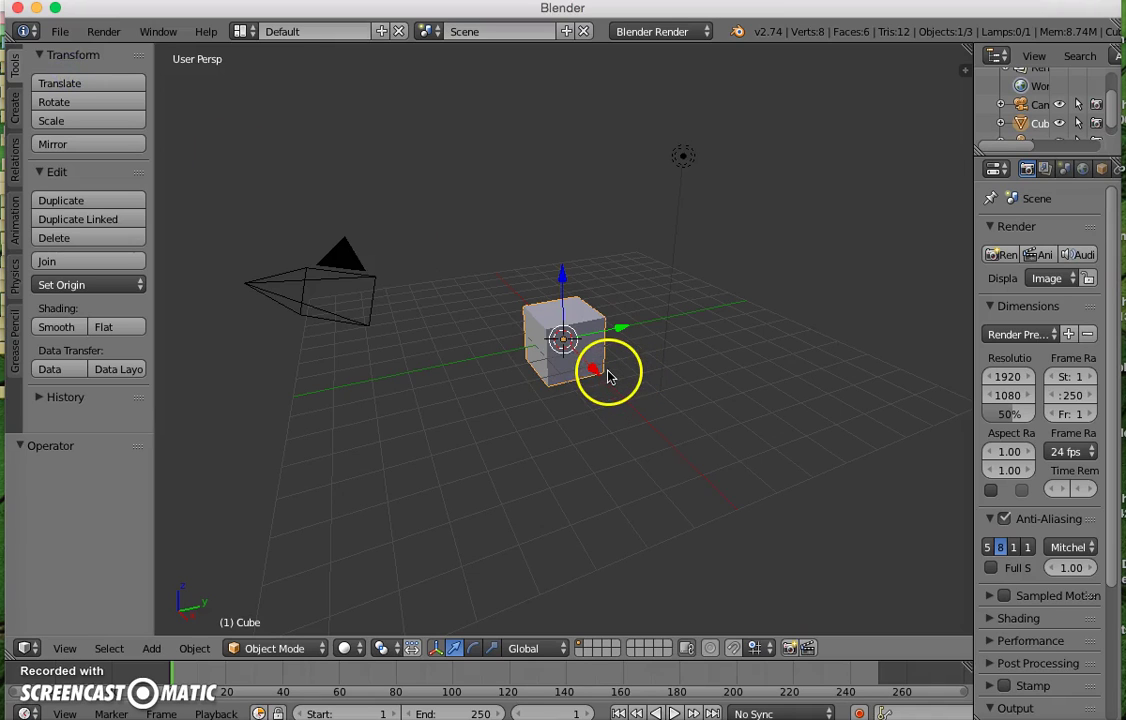
{"action": "left_click", "coordinate": [670, 31]}
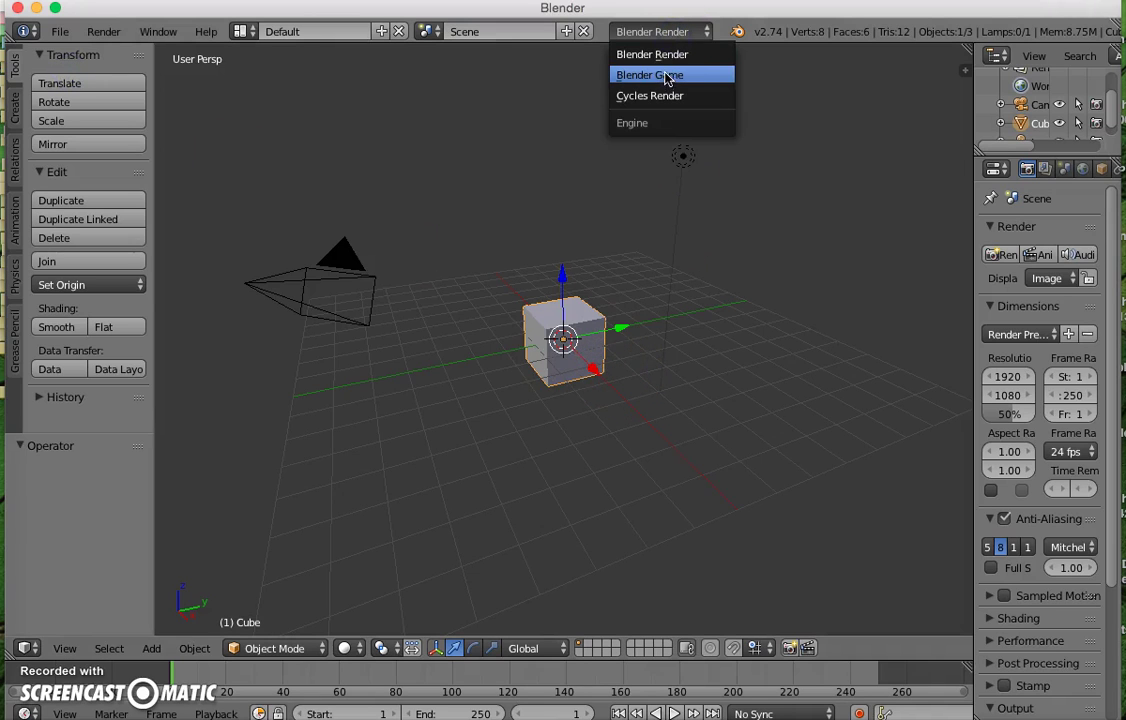
{"action": "left_click", "coordinate": [670, 75]}
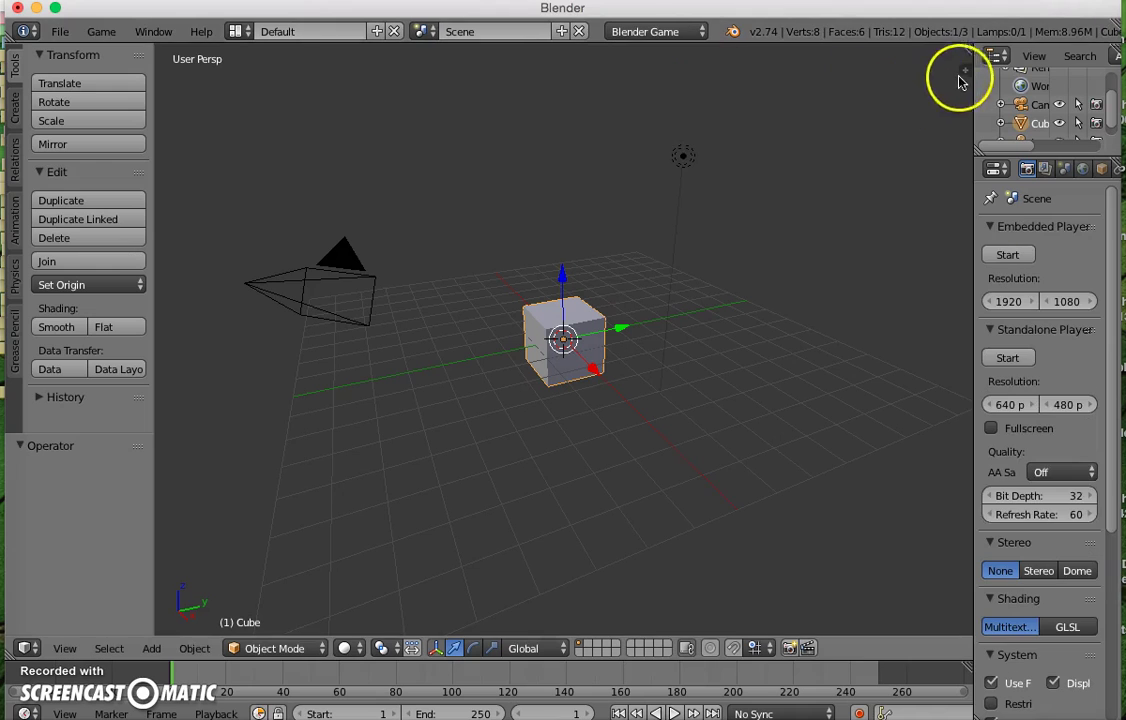
Split the 3D view horizontally and turn the lower area into a Logic Editor with its game properties region hidden.
{"action": "left_click_drag", "start_coordinate": [960, 46], "coordinate": [909, 462]}
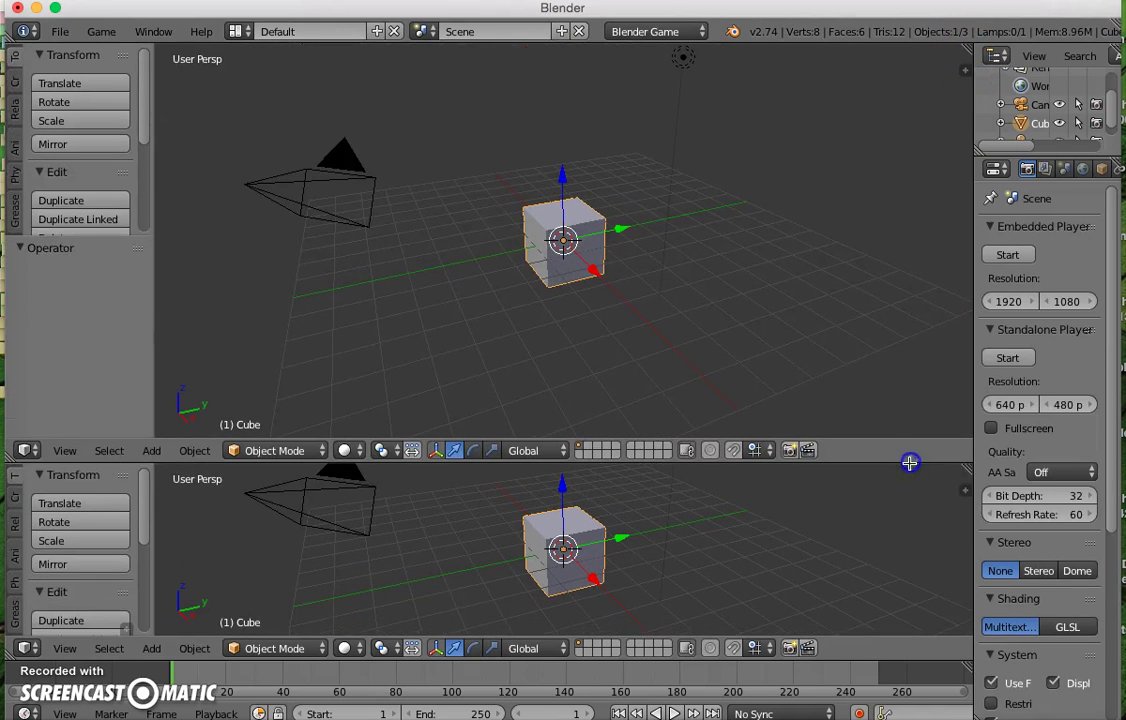
{"action": "left_click", "coordinate": [27, 648]}
{"action": "left_click", "coordinate": [66, 399]}
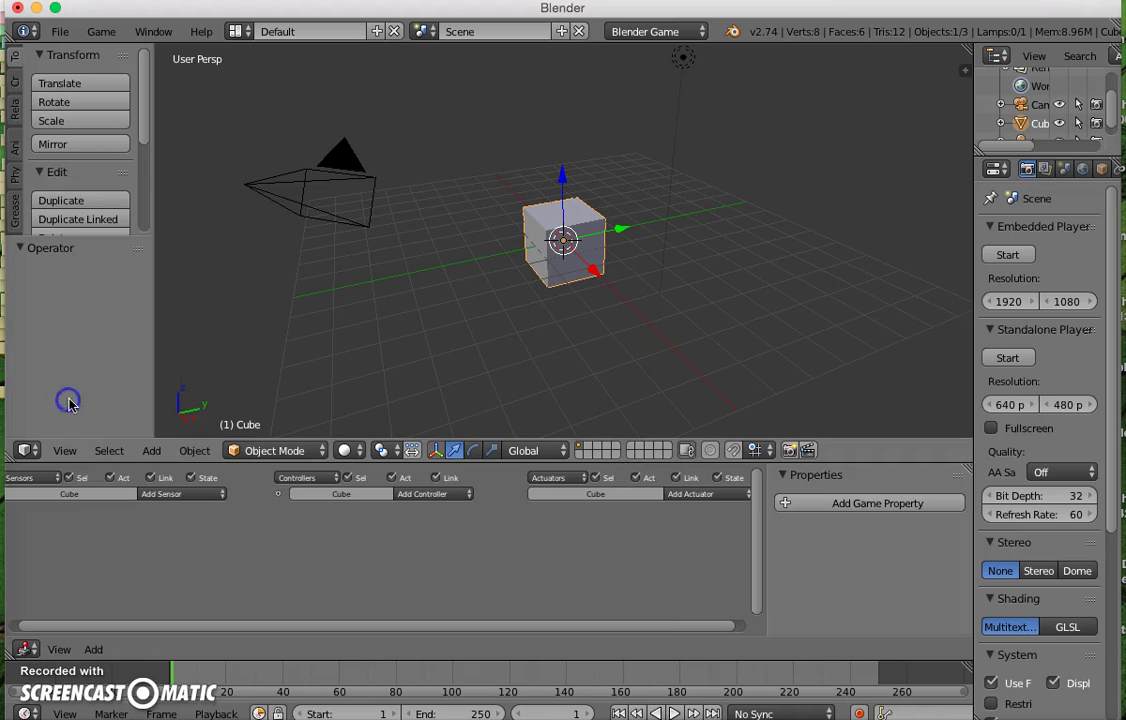
{"action": "key", "text": "n"}
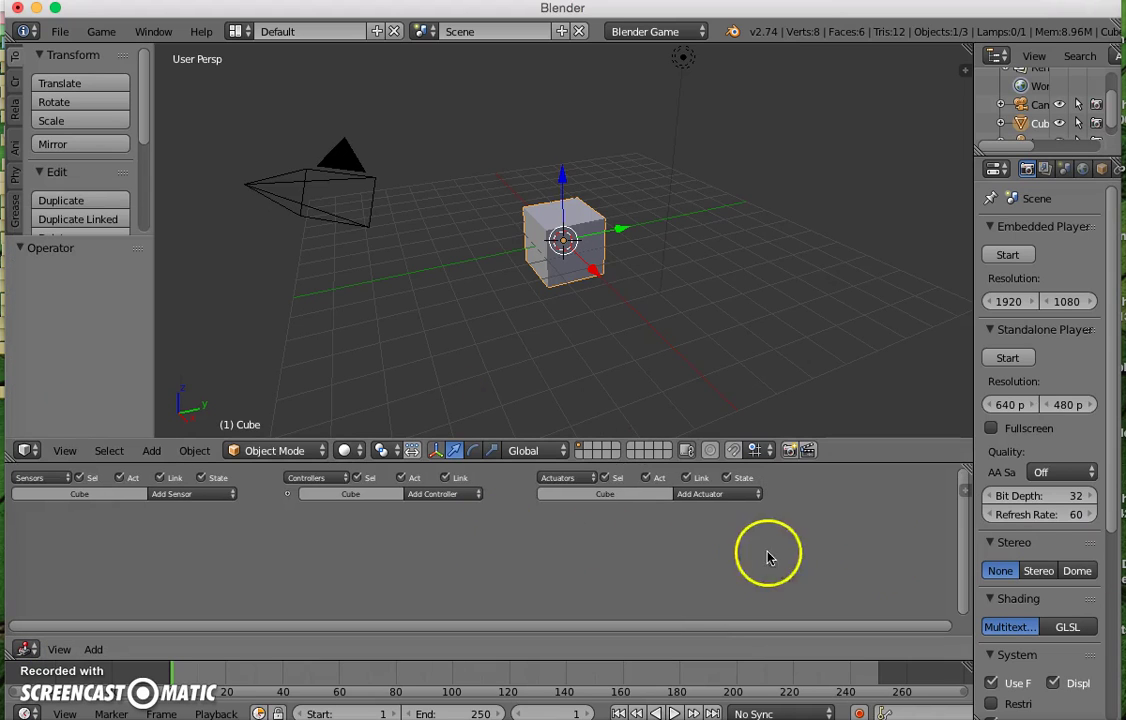
{"action": "scroll", "coordinate": [615, 547], "scroll_direction": "up", "scroll_amount": 2}
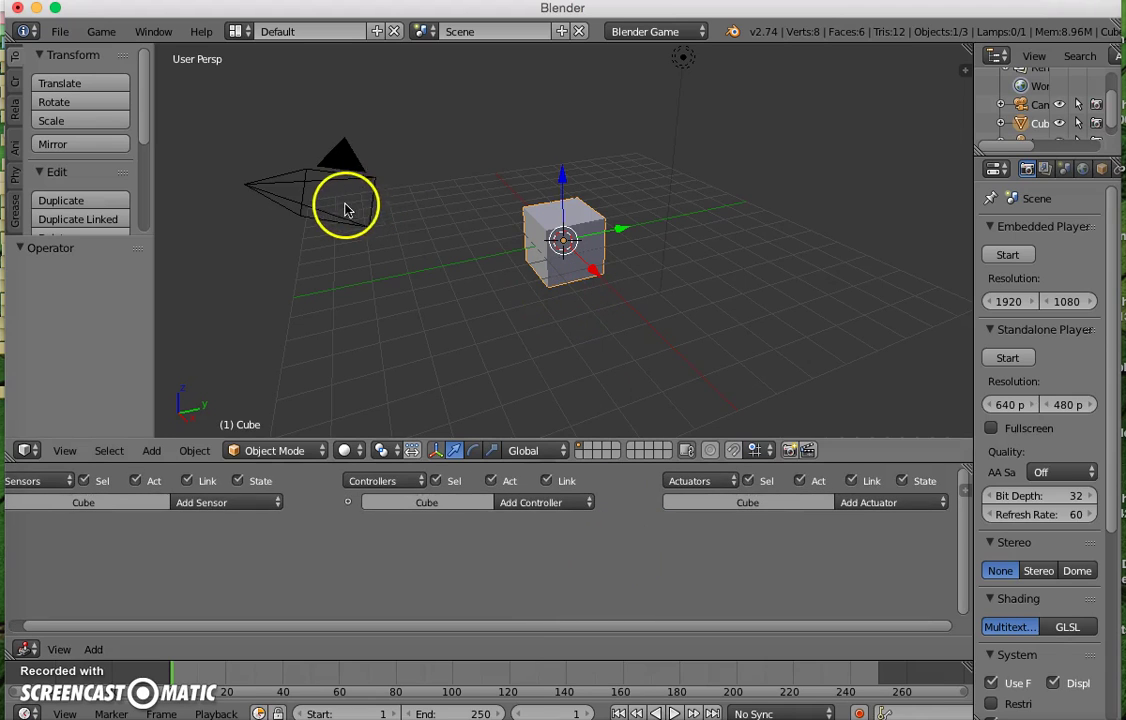
Add a plane mesh at the scene origin as the floor and scale it by 30.
{"action": "key", "text": "a"}
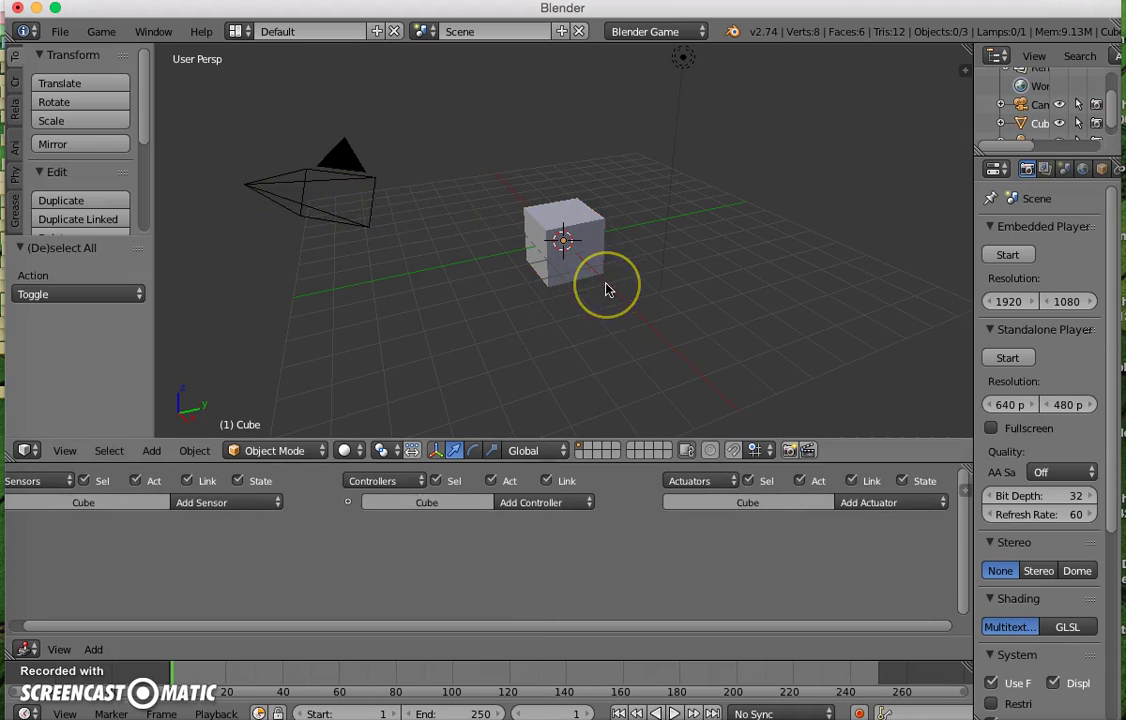
{"action": "key", "text": "shift+a"}
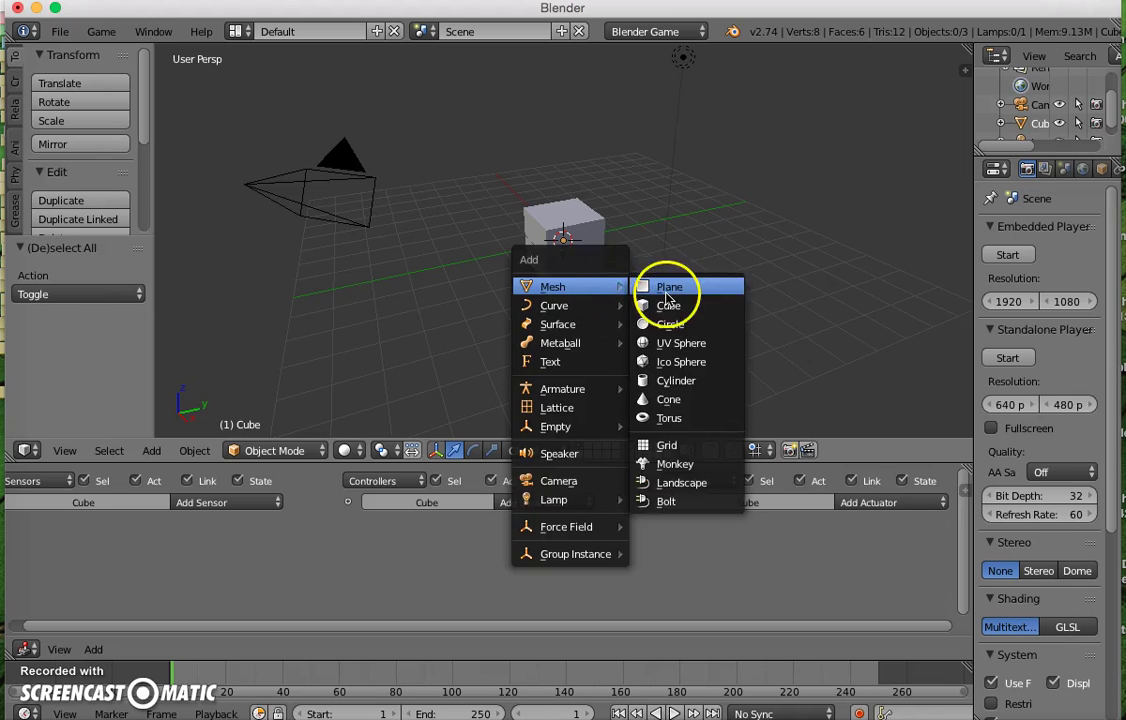
{"action": "left_click", "coordinate": [666, 290]}
{"action": "type", "text": "s"}
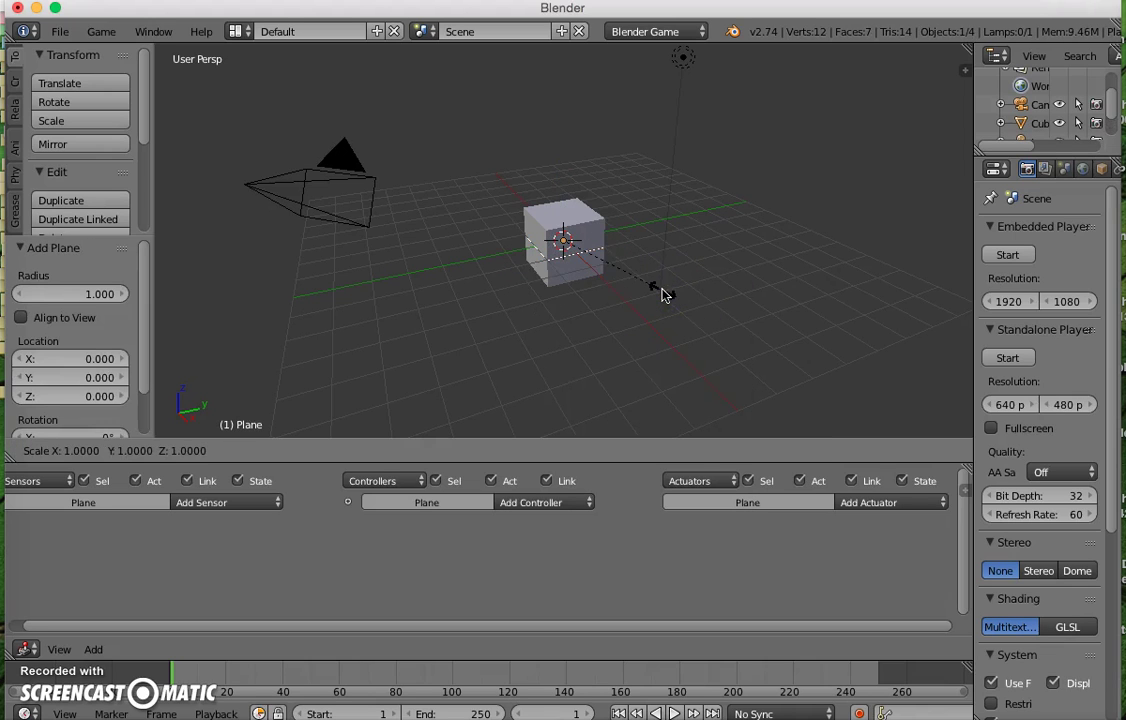
{"action": "type", "text": "30"}
{"action": "key", "text": "Return"}
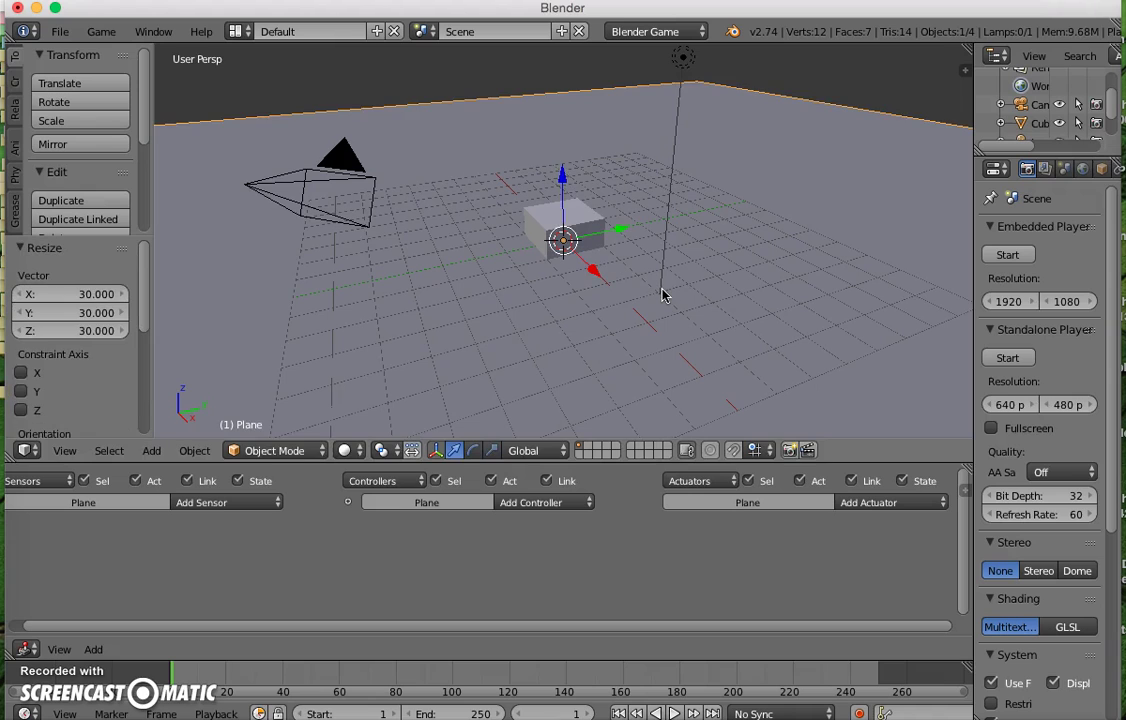
Raise the cube about 1.47 units along Z above the floor and widen the properties editor.
{"action": "key", "text": "a"}
{"action": "right_click", "coordinate": [556, 217]}
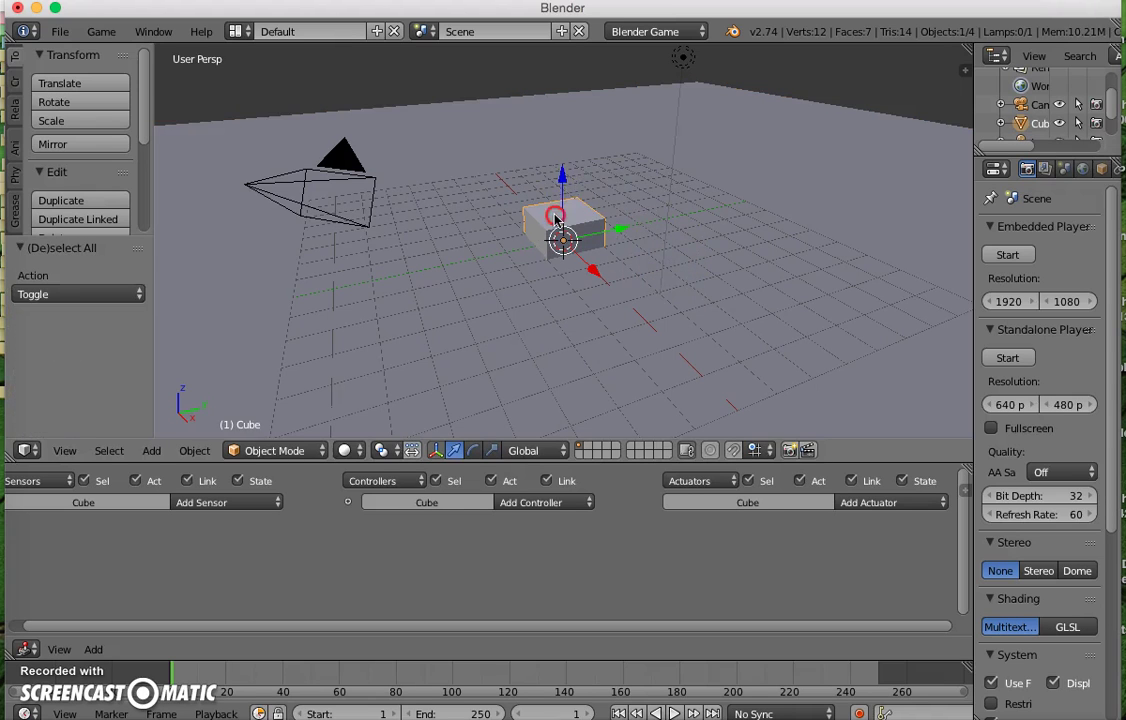
{"action": "left_click_drag", "start_coordinate": [566, 186], "coordinate": [568, 139]}
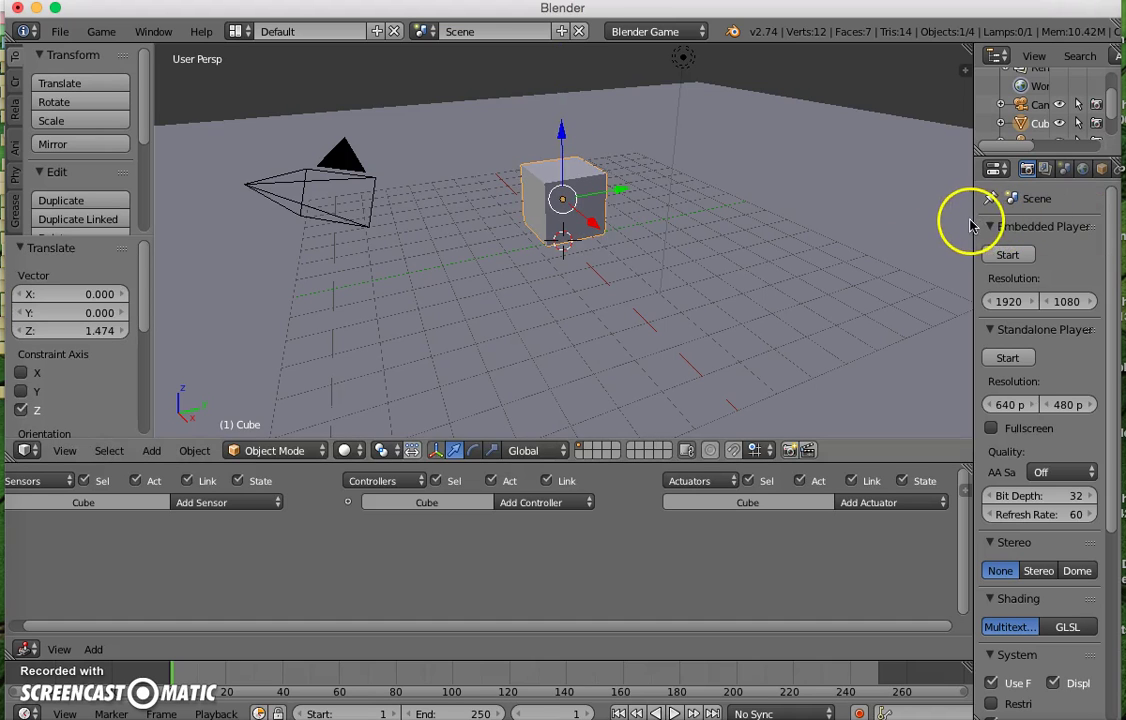
{"action": "left_click_drag", "start_coordinate": [974, 218], "coordinate": [852, 215]}
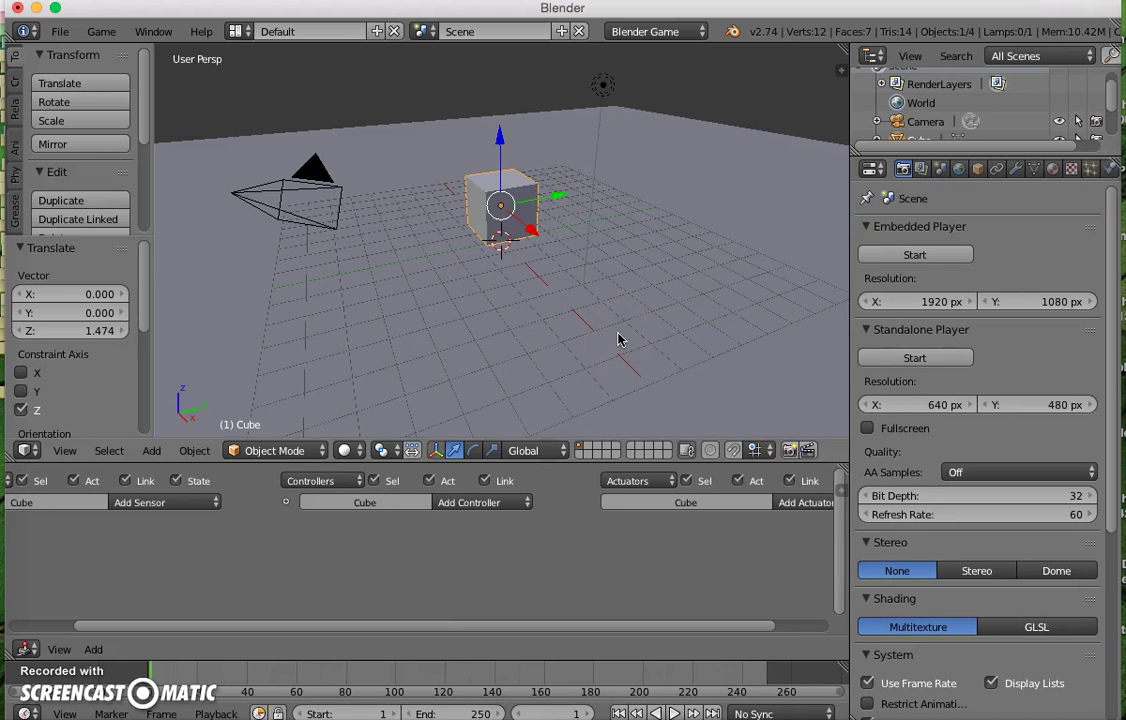
Place the 3D cursor beside the cube, add a second plane there and rotate it 90° about X.
{"action": "key", "text": "a"}
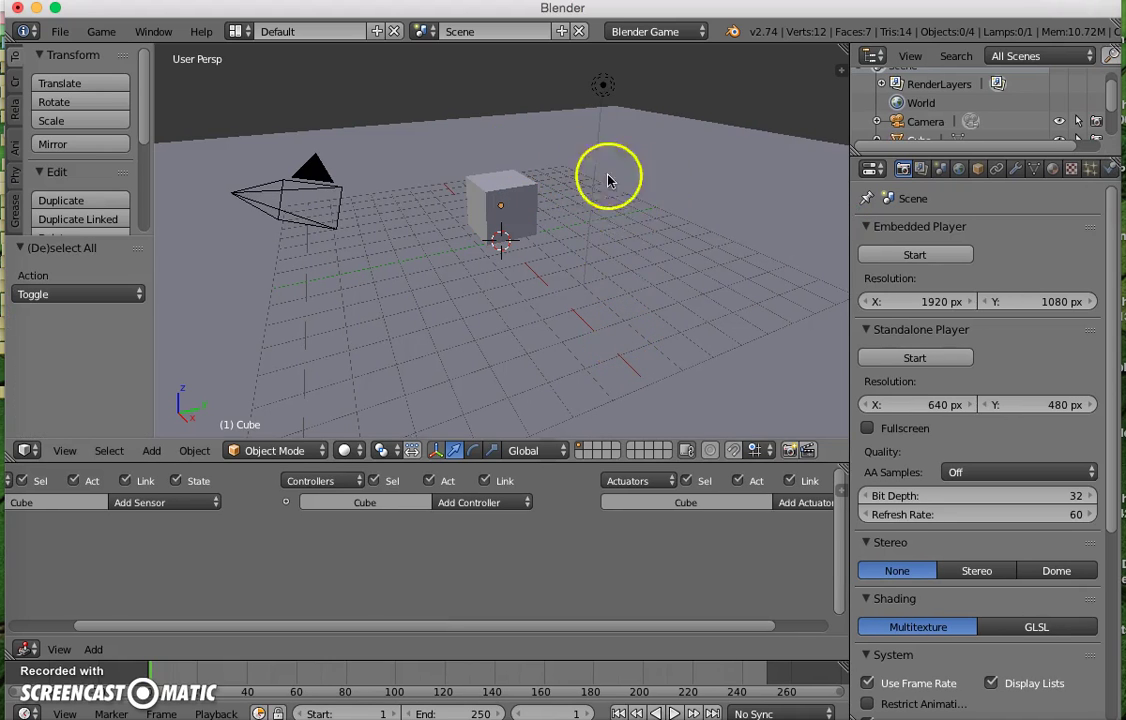
{"action": "left_click", "coordinate": [595, 211]}
{"action": "key", "text": "shift+a"}
{"action": "left_click", "coordinate": [603, 209]}
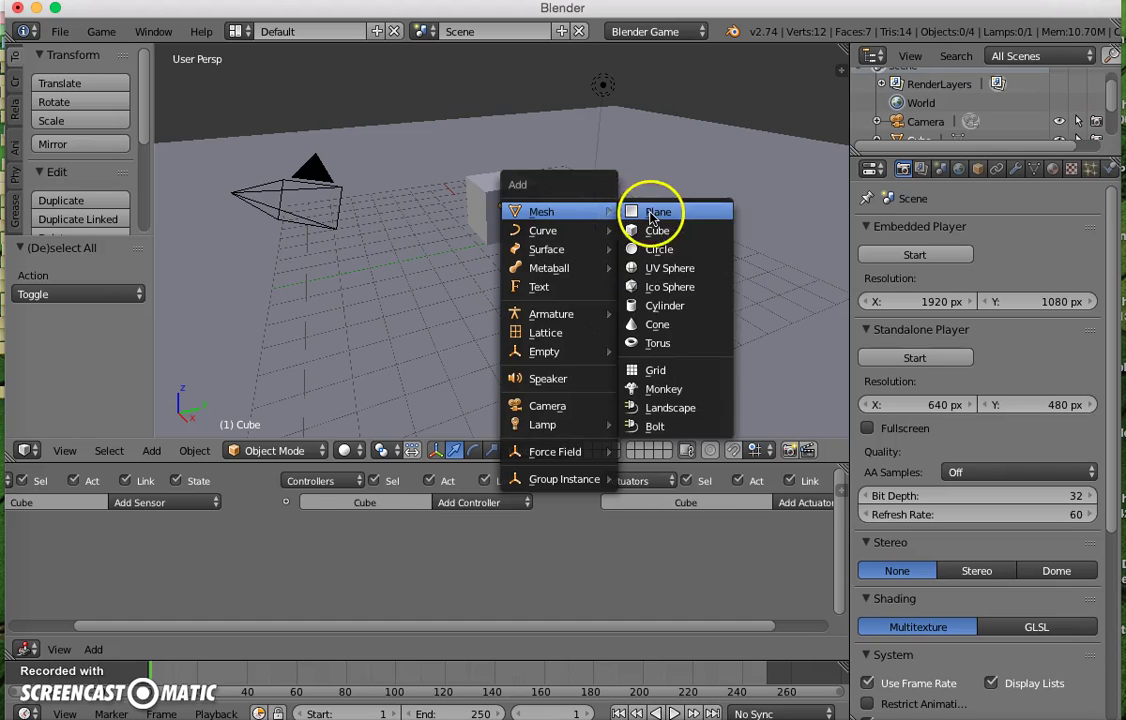
{"action": "type", "text": "r"}
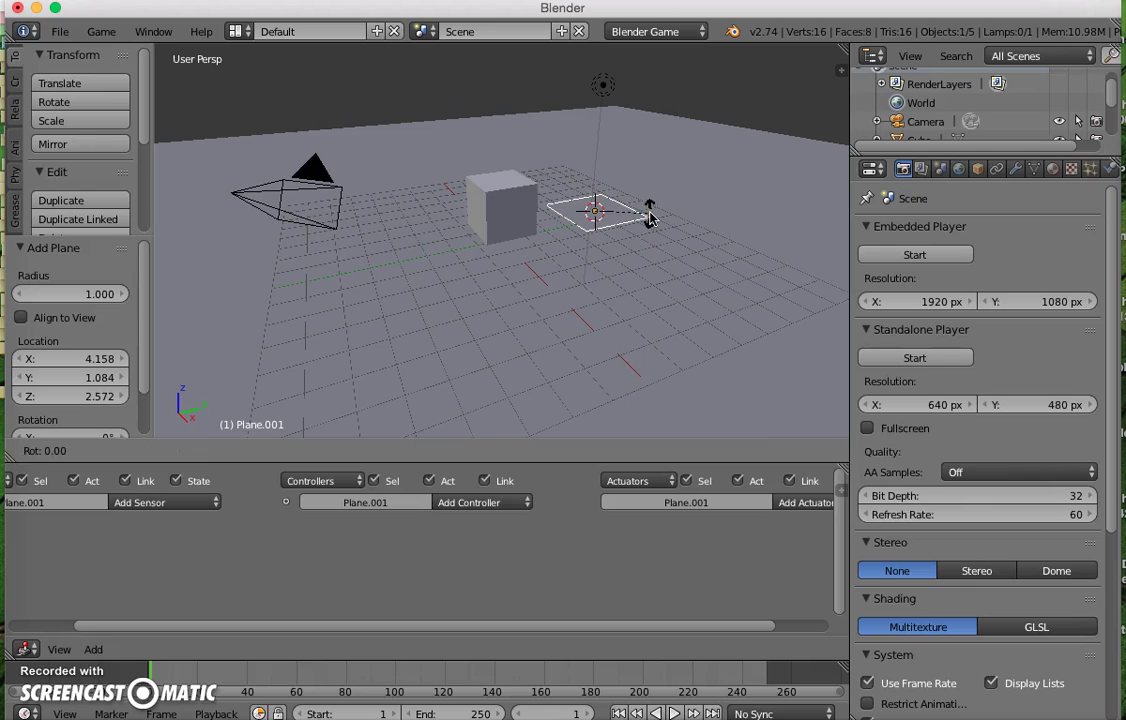
{"action": "type", "text": "90"}
{"action": "key", "text": "Return"}
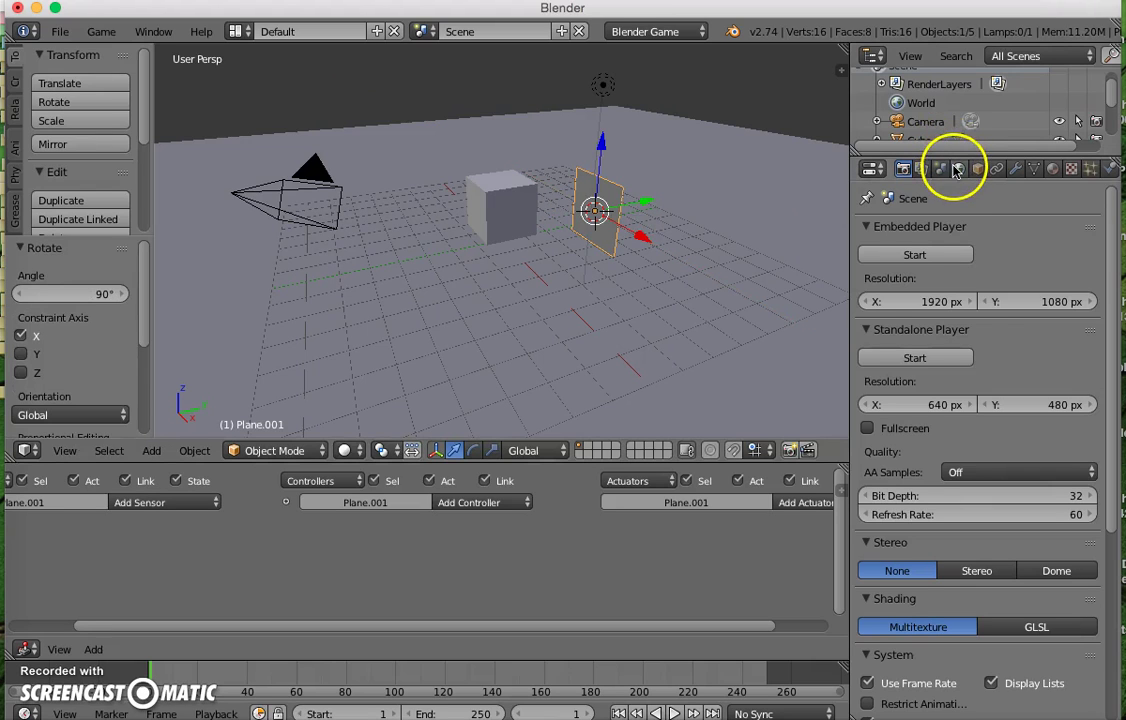
Give the upright plane a new material with a red diffuse colour.
{"action": "left_click", "coordinate": [1053, 168]}
{"action": "left_click", "coordinate": [935, 297]}
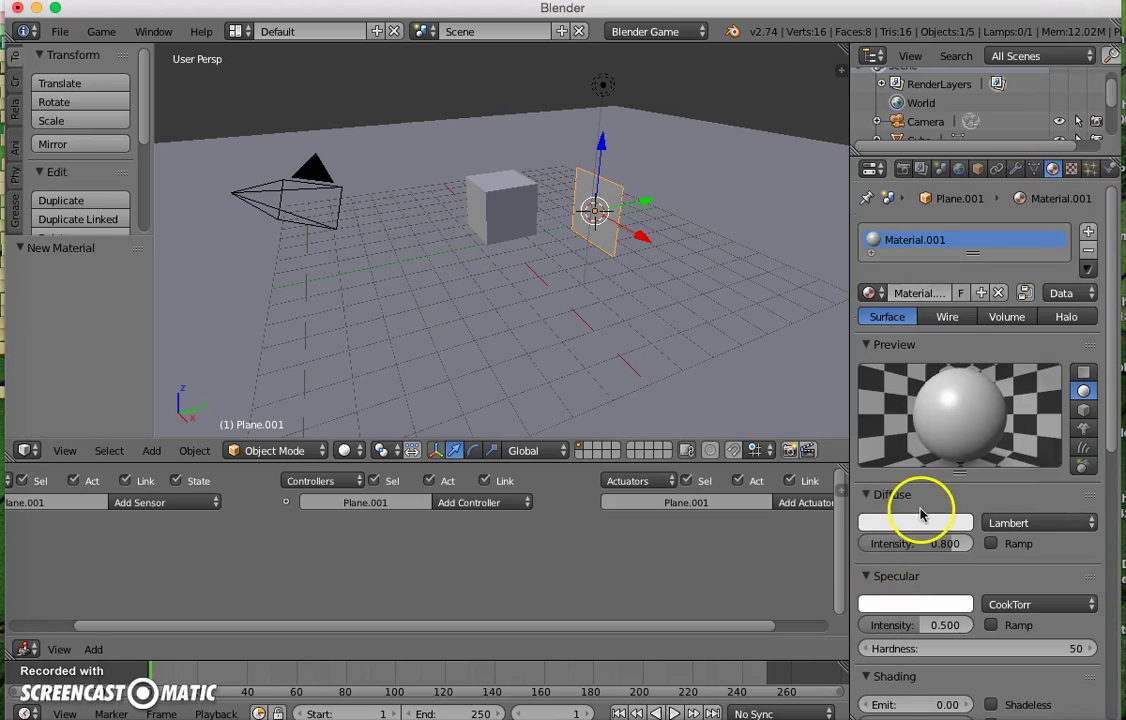
{"action": "left_click", "coordinate": [918, 522]}
{"action": "left_click", "coordinate": [885, 397]}
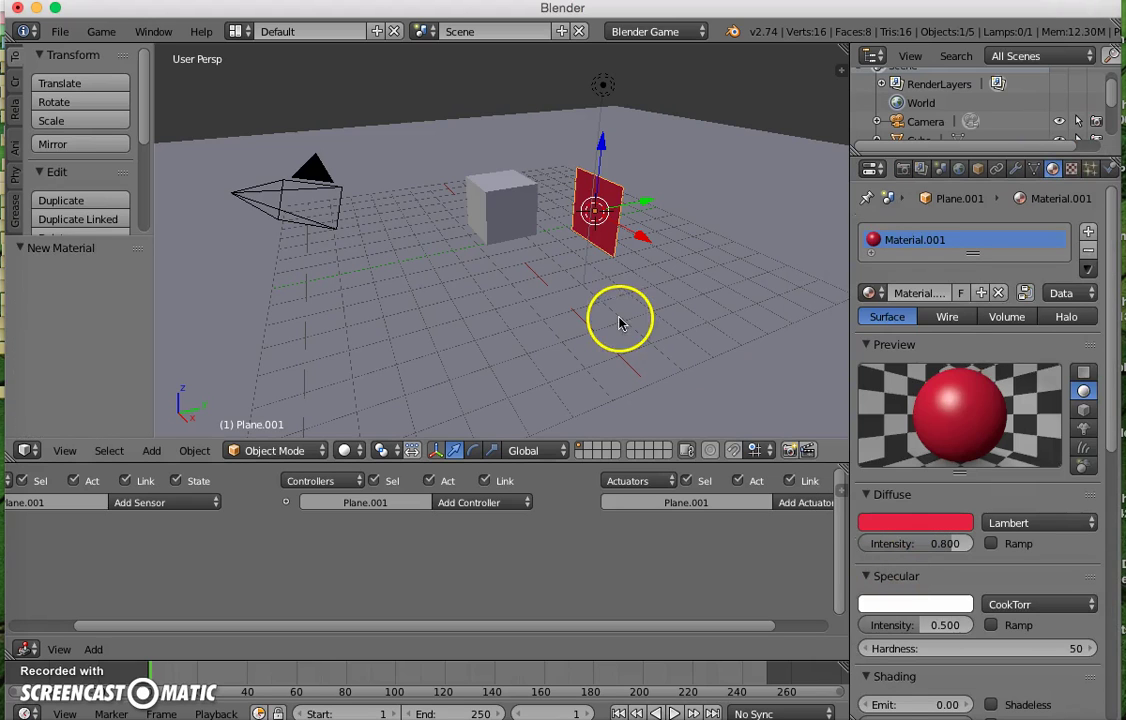
Move the red plane about 1.57 units down, away from the cube along Y, and about 4.34 units in negative X.
{"action": "left_click_drag", "start_coordinate": [603, 143], "coordinate": [601, 201]}
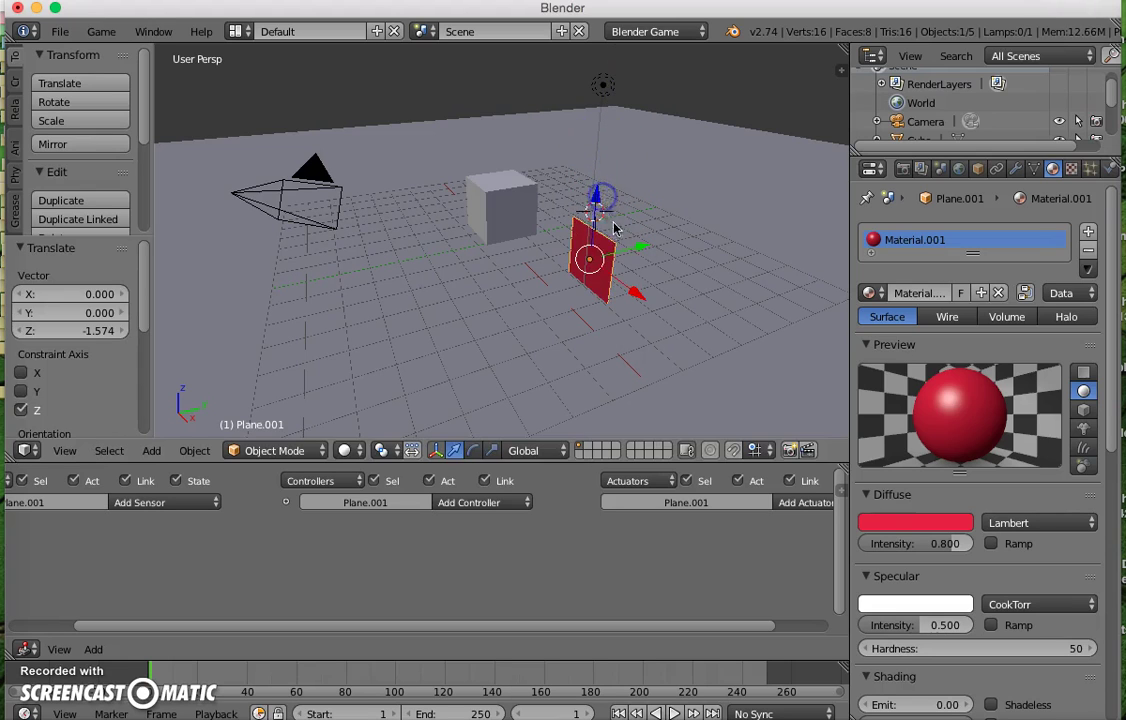
{"action": "left_click_drag", "start_coordinate": [645, 246], "coordinate": [735, 222]}
{"action": "left_click_drag", "start_coordinate": [743, 267], "coordinate": [660, 241]}
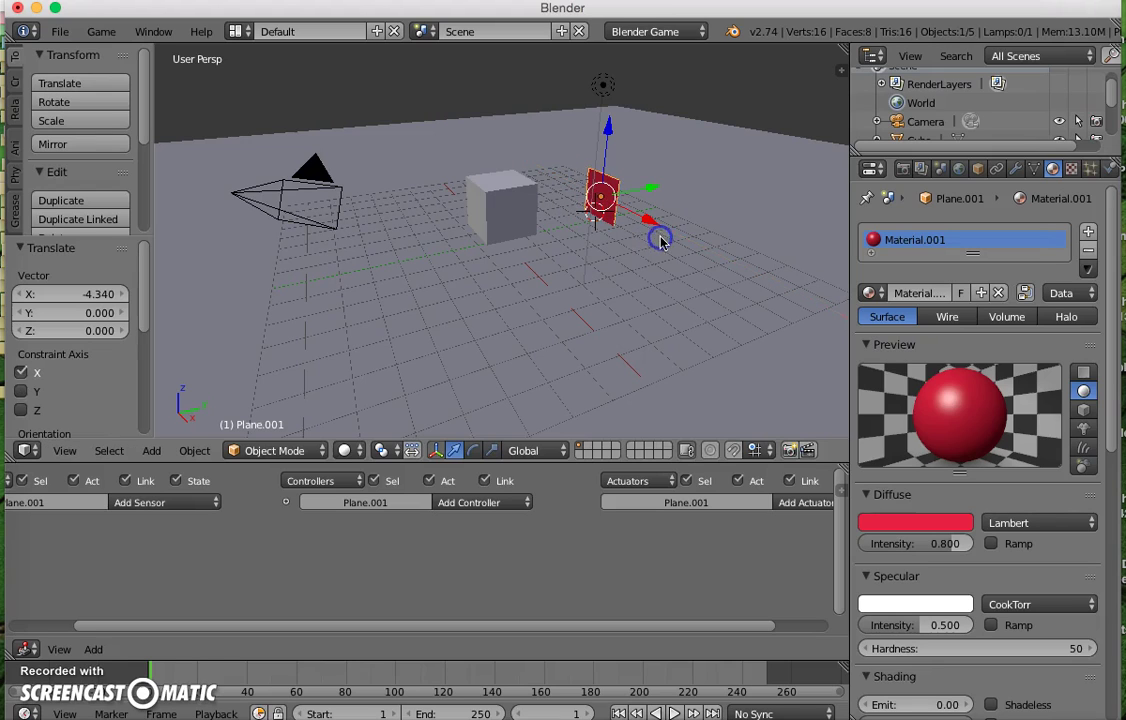
Set the cube's physics type to Character.
{"action": "key", "text": "a"}
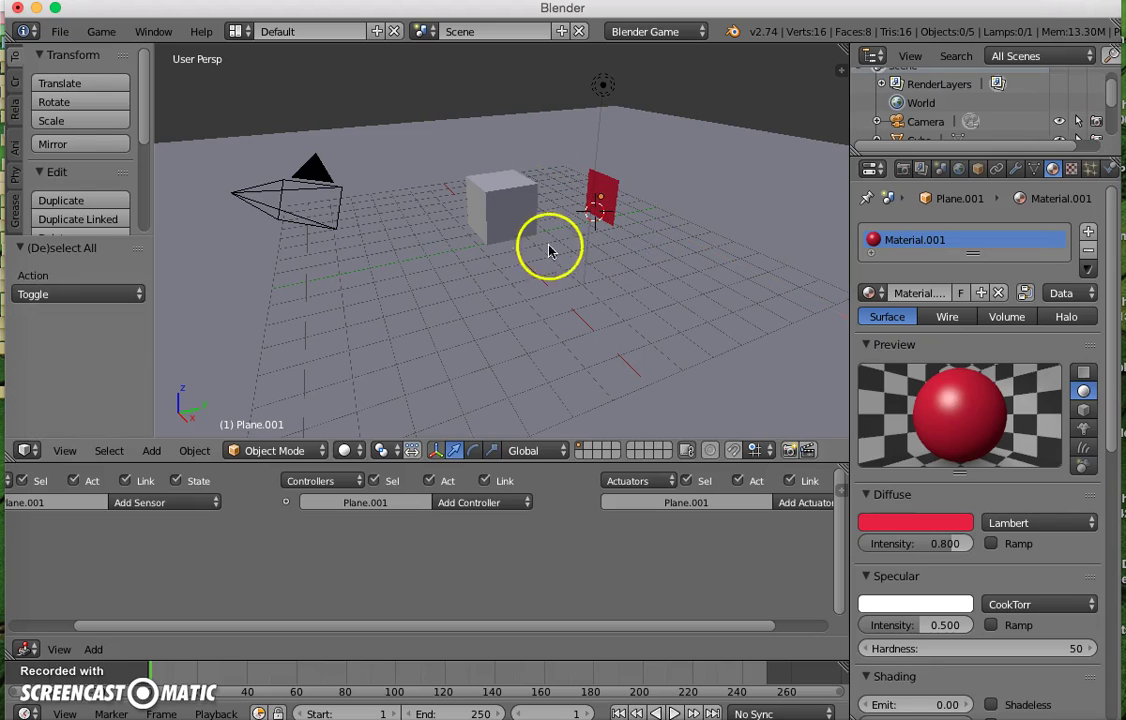
{"action": "right_click", "coordinate": [500, 210]}
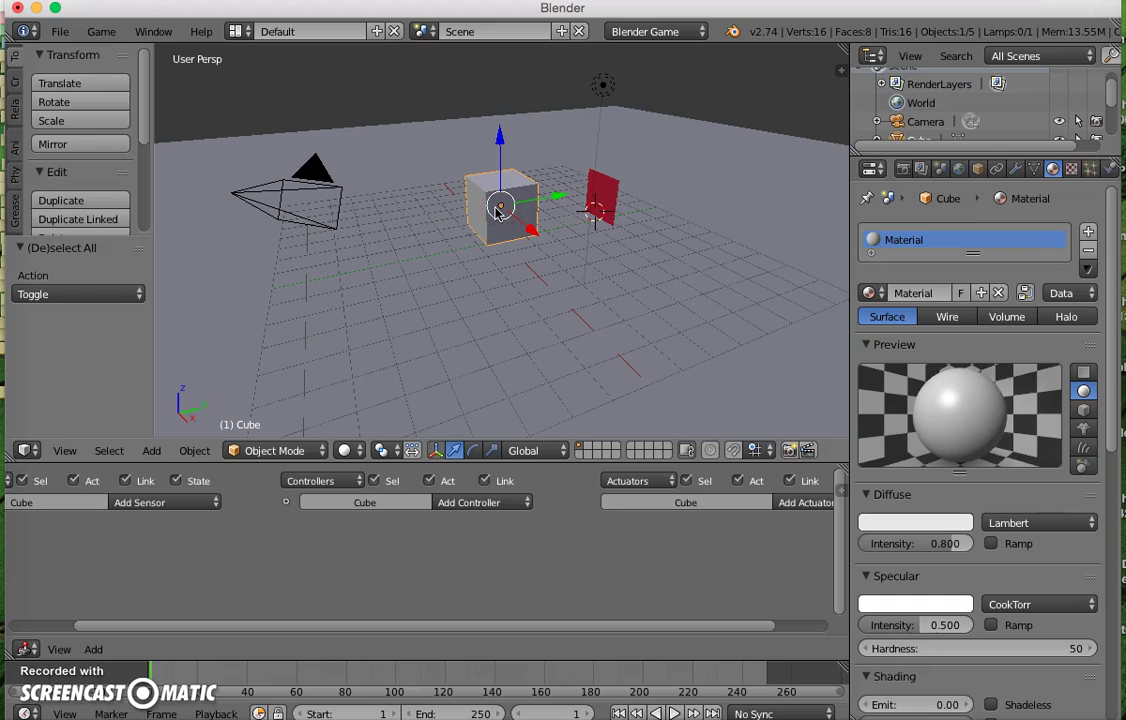
{"action": "left_click", "coordinate": [1106, 169]}
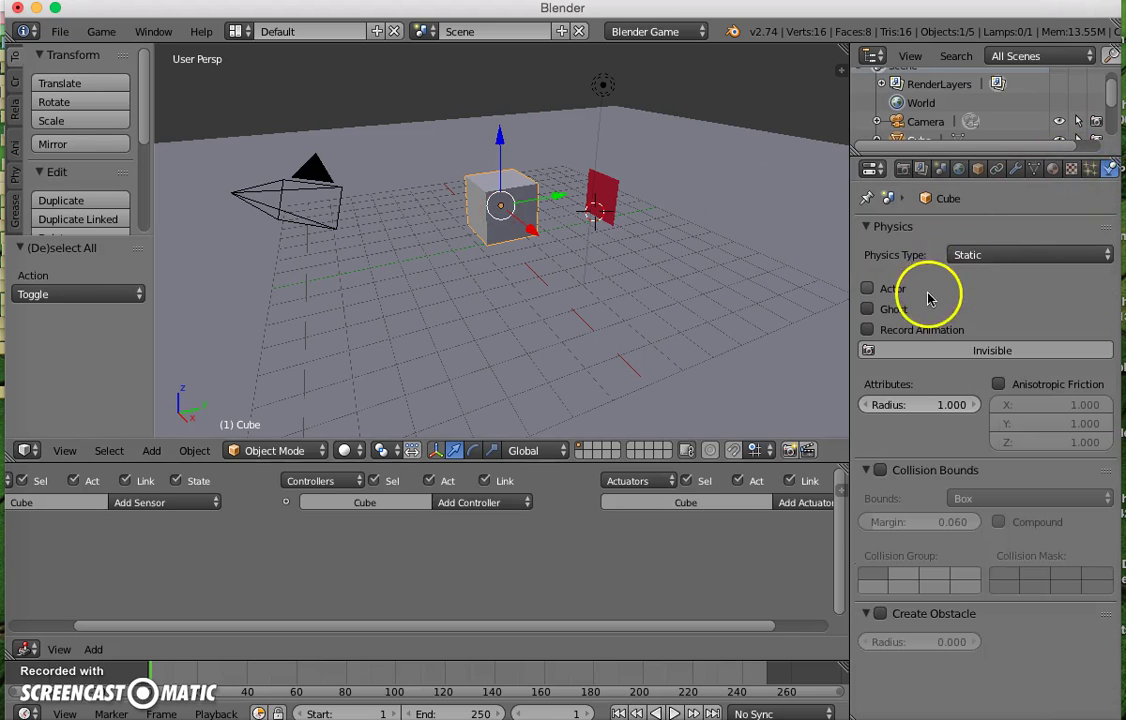
{"action": "left_click", "coordinate": [1003, 258]}
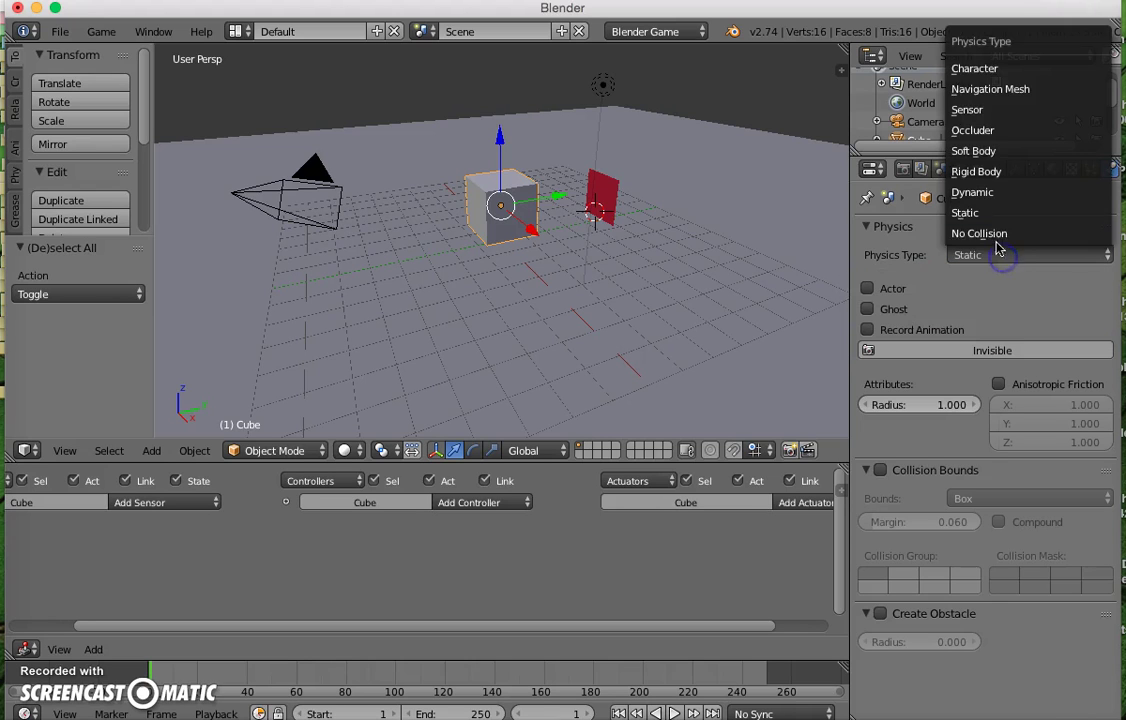
{"action": "left_click", "coordinate": [1000, 70]}
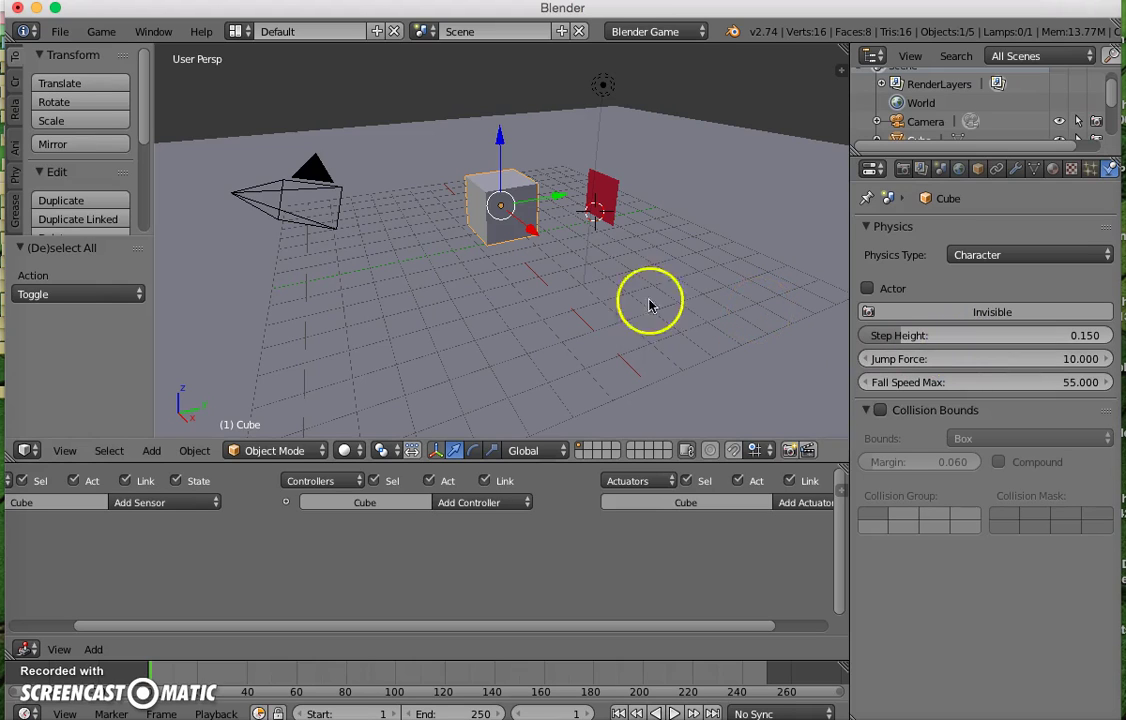
Add a Mouse sensor to the camera and set its mouse event to Movement.
{"action": "right_click", "coordinate": [328, 209]}
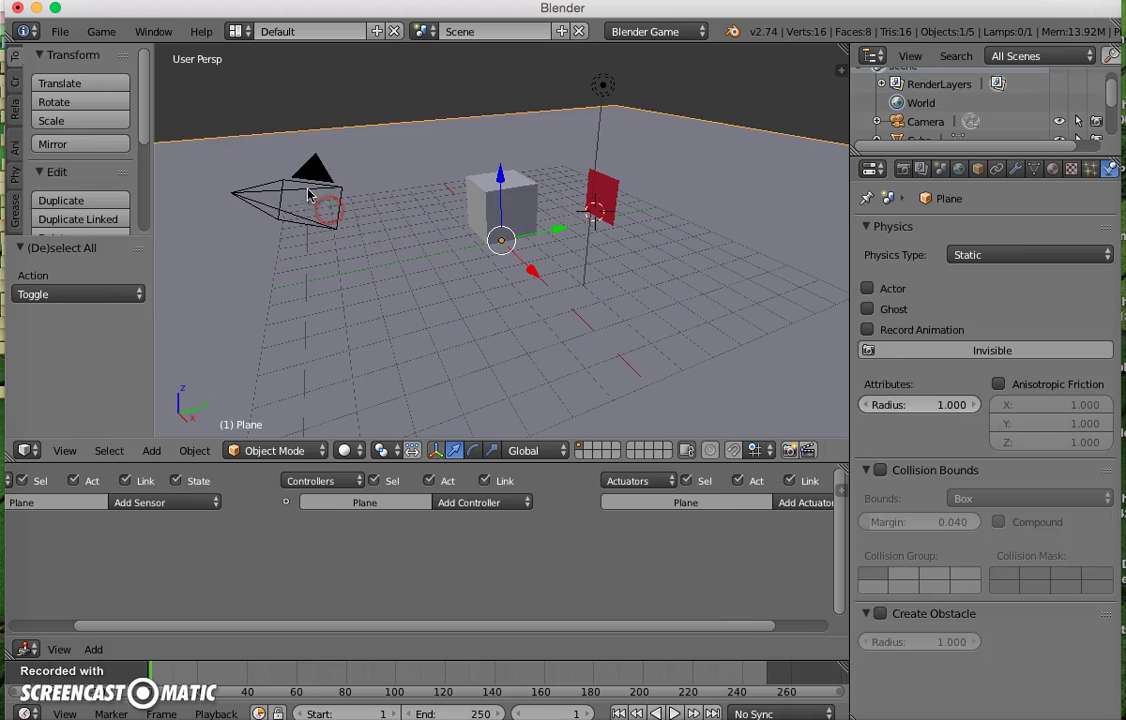
{"action": "left_click", "coordinate": [310, 180]}
{"action": "right_click", "coordinate": [310, 181]}
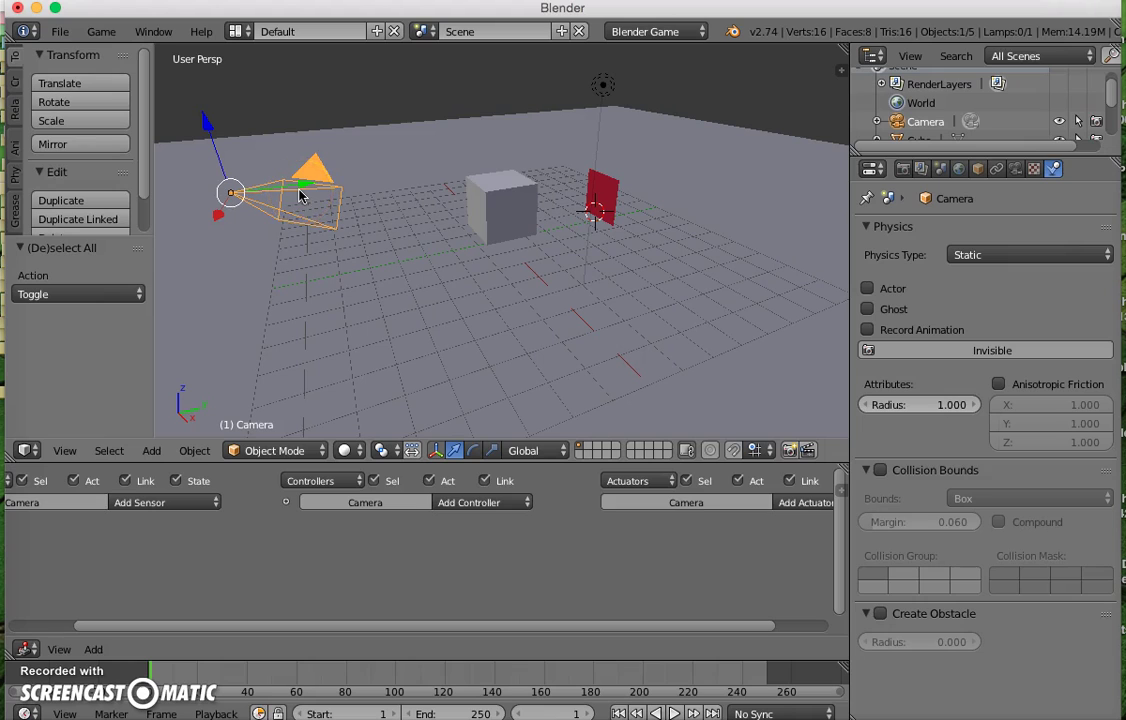
{"action": "left_click", "coordinate": [165, 503]}
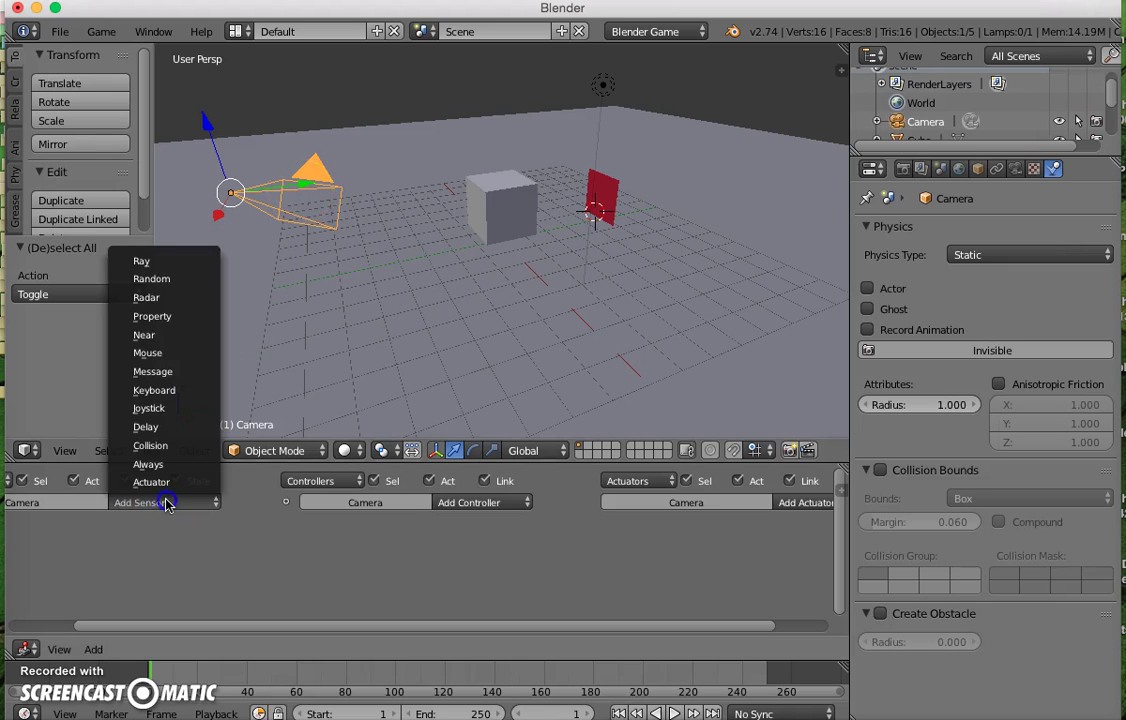
{"action": "left_click", "coordinate": [148, 354]}
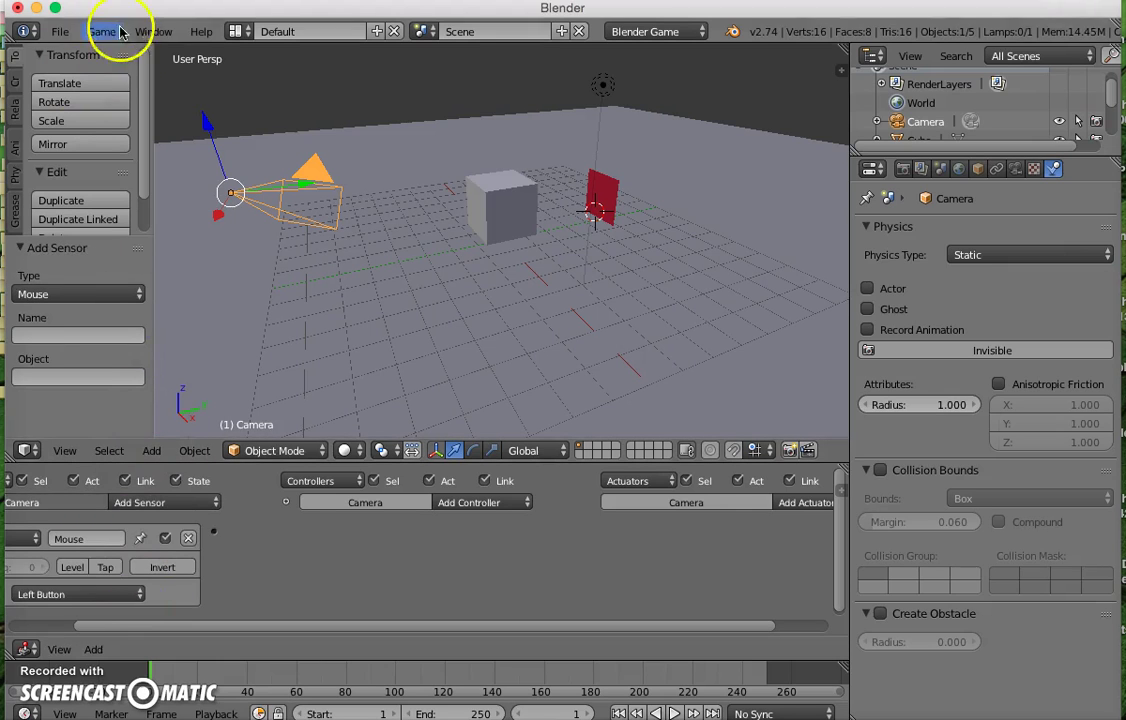
{"action": "left_click_drag", "start_coordinate": [114, 10], "coordinate": [145, 10]}
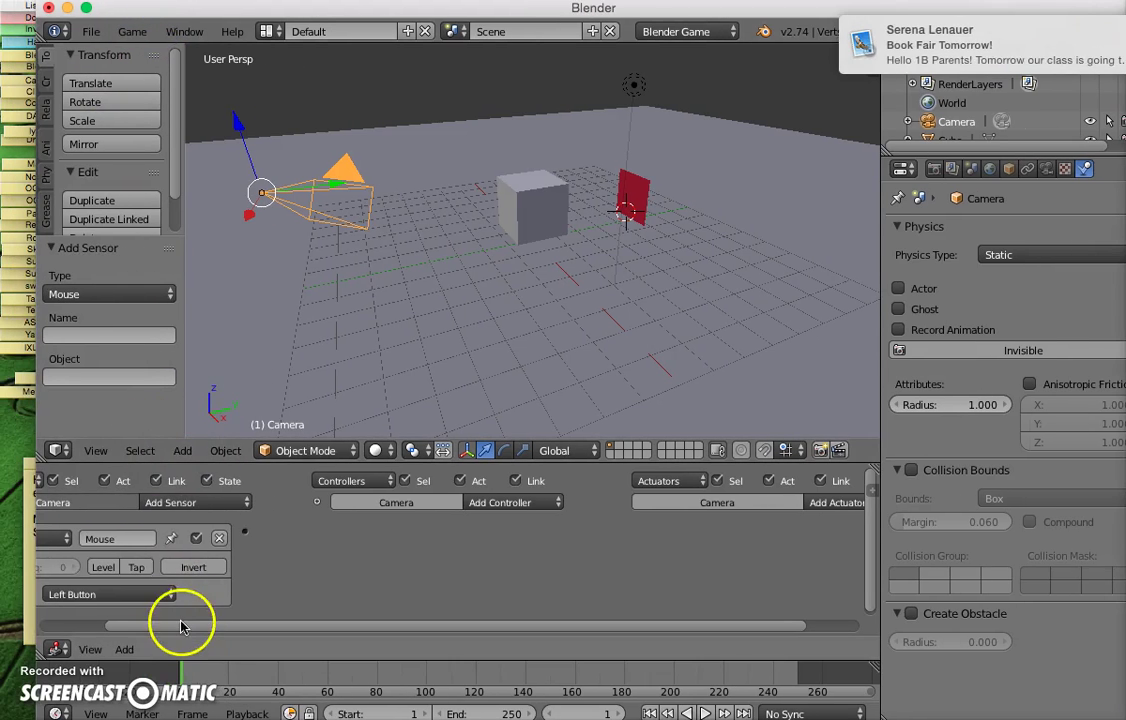
{"action": "left_click_drag", "start_coordinate": [181, 623], "coordinate": [116, 623]}
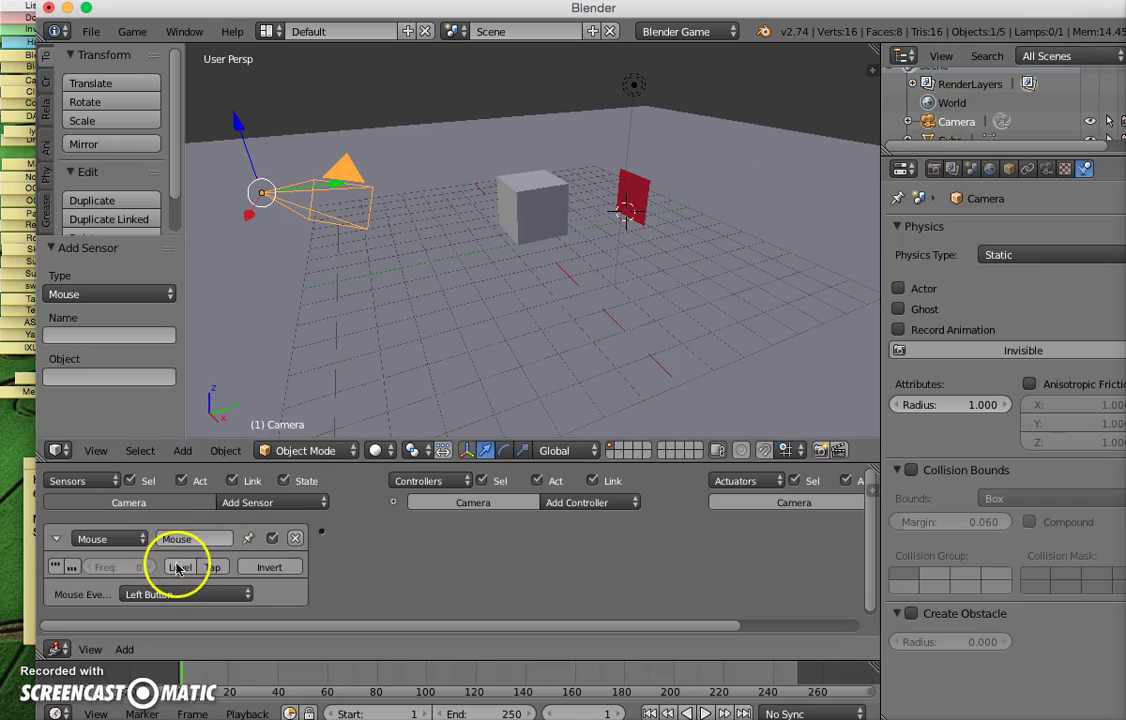
{"action": "scroll", "coordinate": [177, 567], "scroll_direction": "down", "scroll_amount": 2}
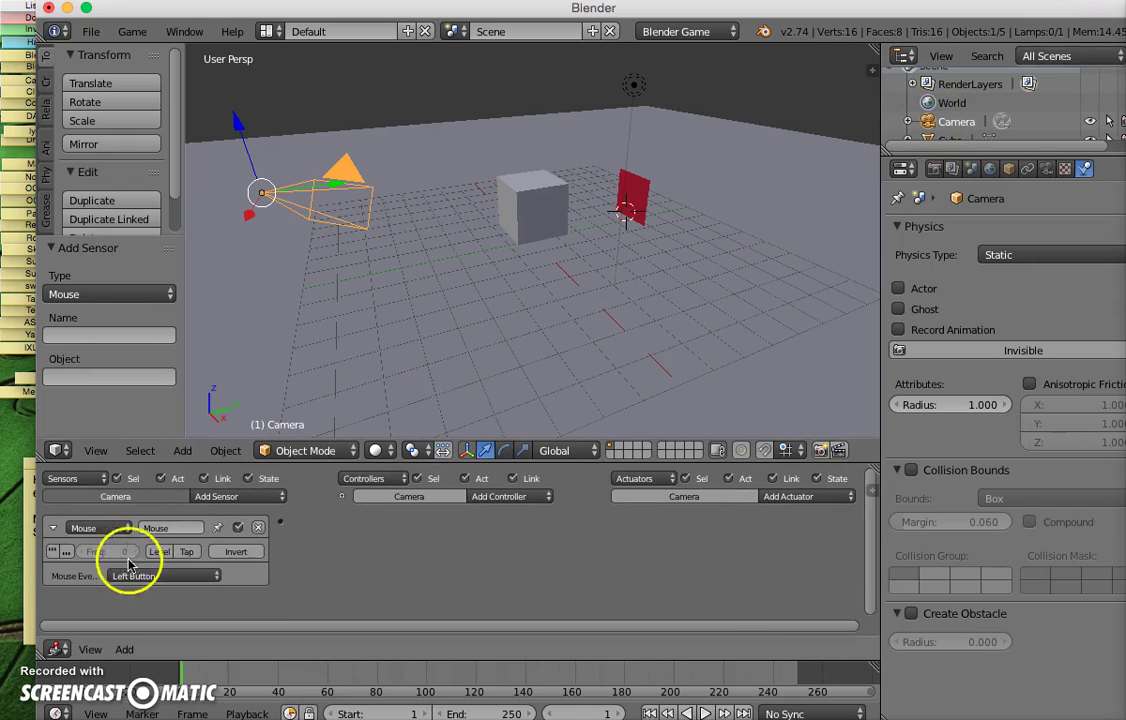
{"action": "left_click", "coordinate": [150, 577]}
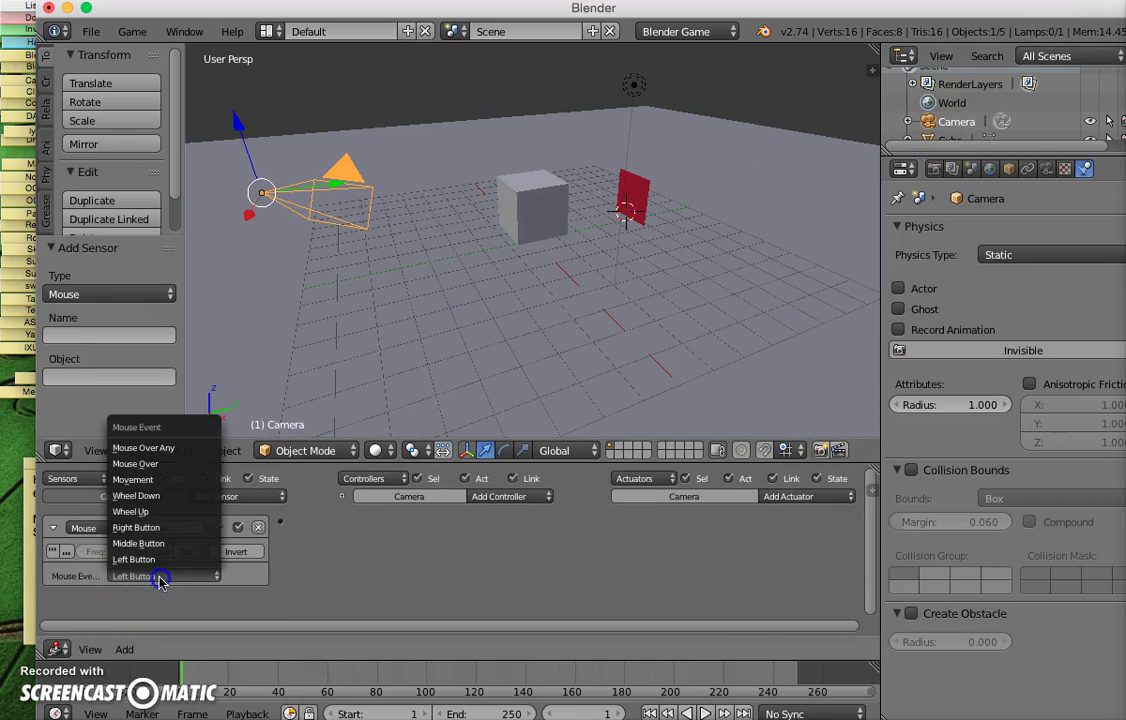
{"action": "left_click", "coordinate": [138, 480]}
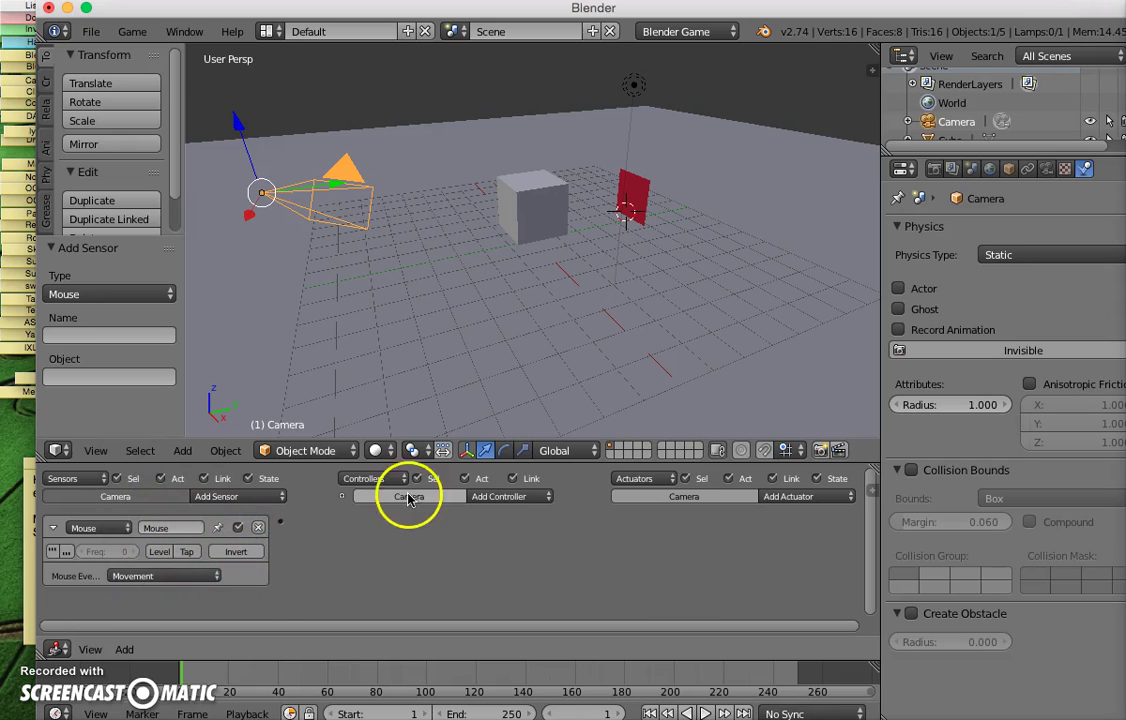
Add a Mouse actuator to the camera in Look mode with the Y axis disabled, leaving only the X axis in use.
{"action": "left_click", "coordinate": [796, 499]}
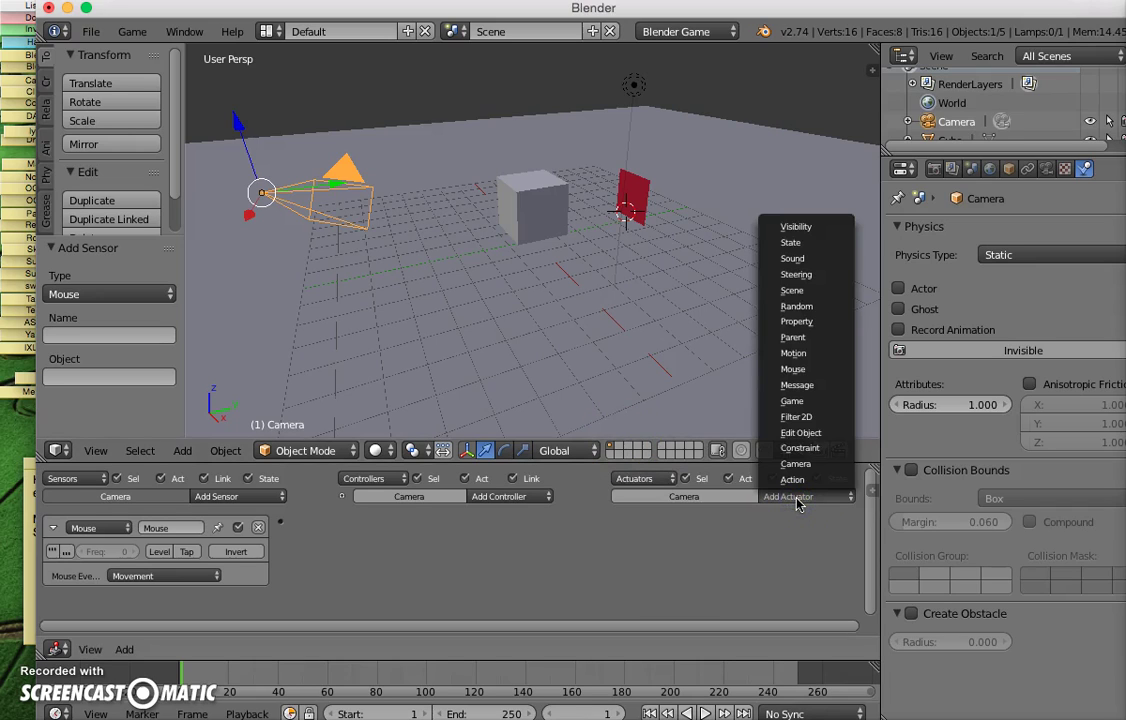
{"action": "left_click", "coordinate": [794, 370]}
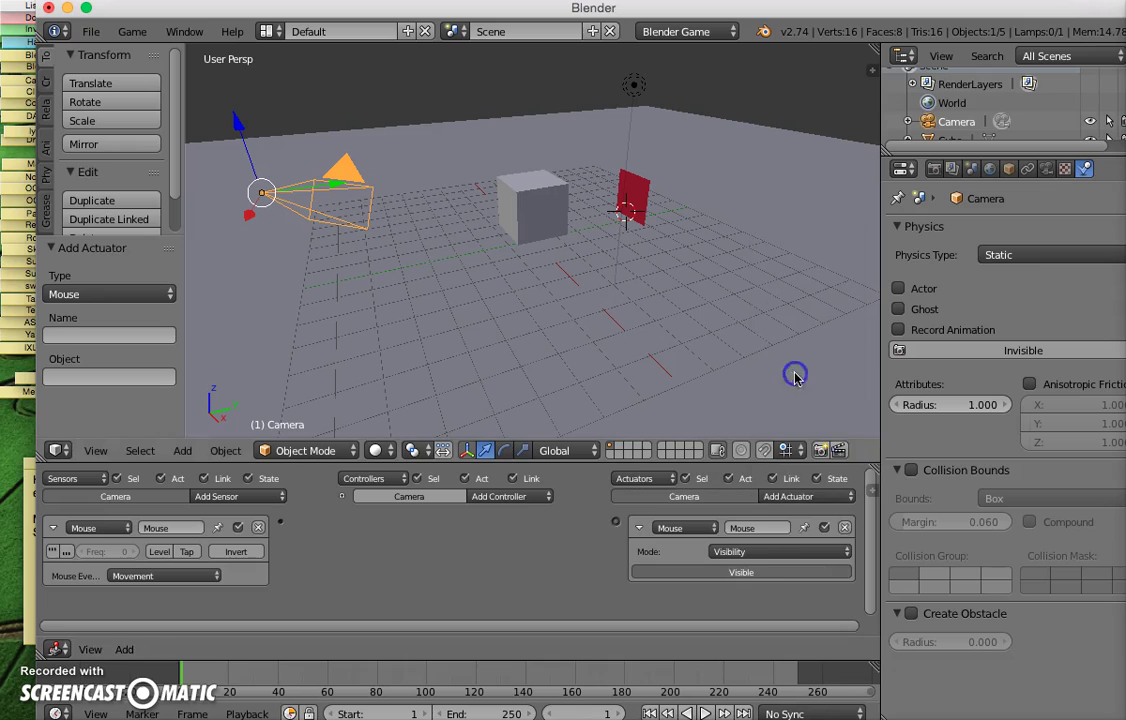
{"action": "left_click", "coordinate": [793, 557]}
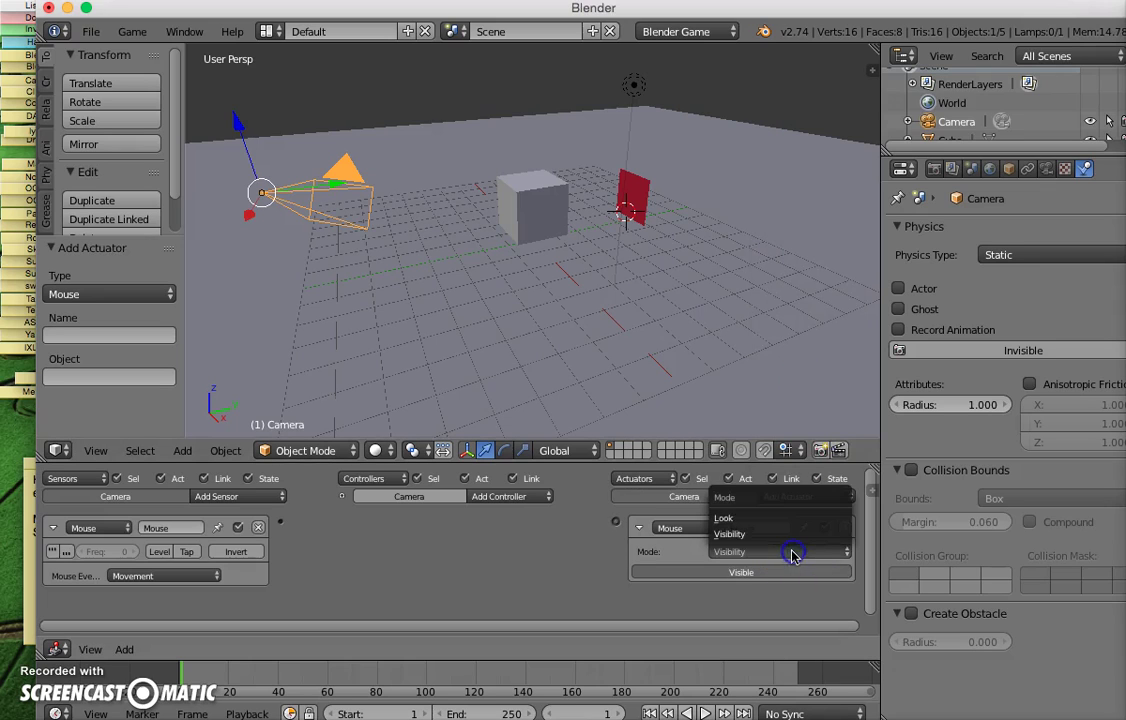
{"action": "left_click", "coordinate": [727, 519]}
{"action": "scroll", "coordinate": [803, 529], "scroll_direction": "down", "scroll_amount": 2, "text": "ctrl"}
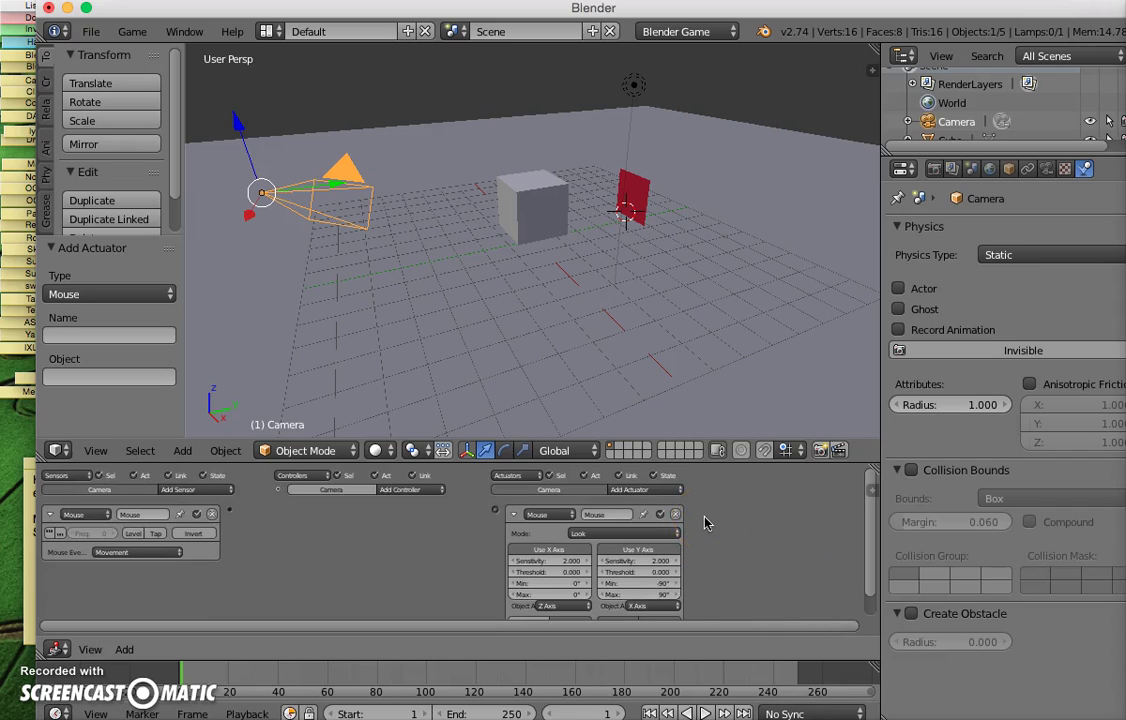
{"action": "left_click", "coordinate": [646, 549]}
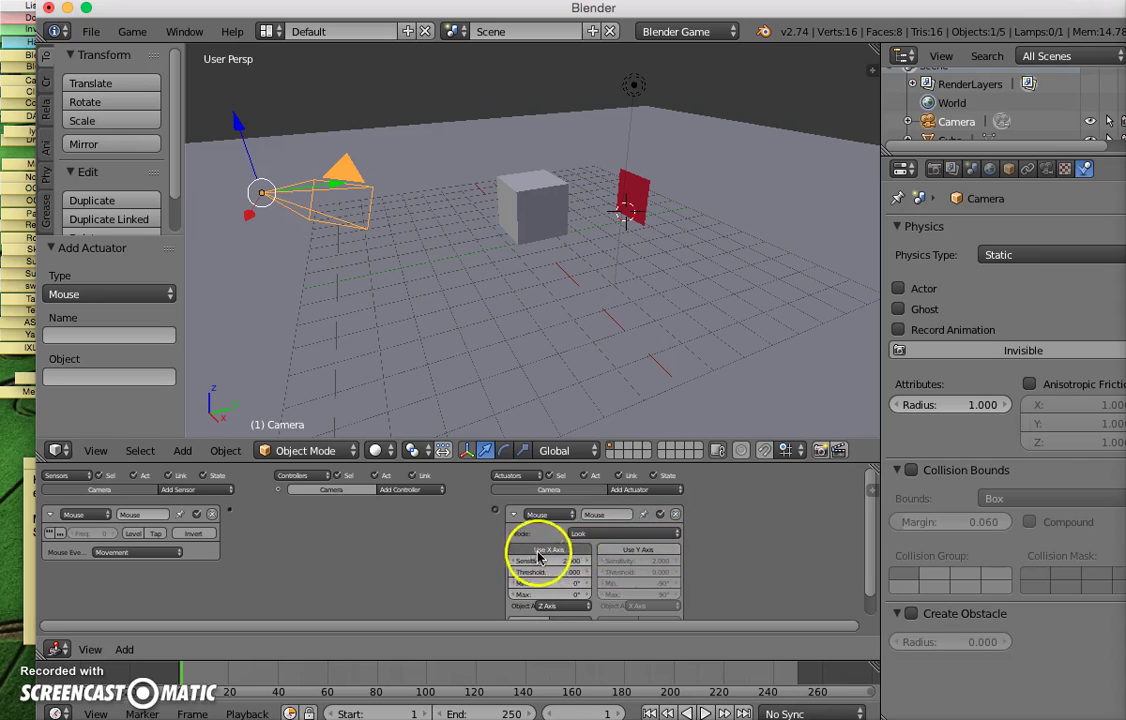
Link the camera's Mouse sensor to its Mouse actuator through an And controller.
{"action": "left_click_drag", "start_coordinate": [230, 510], "coordinate": [268, 514]}
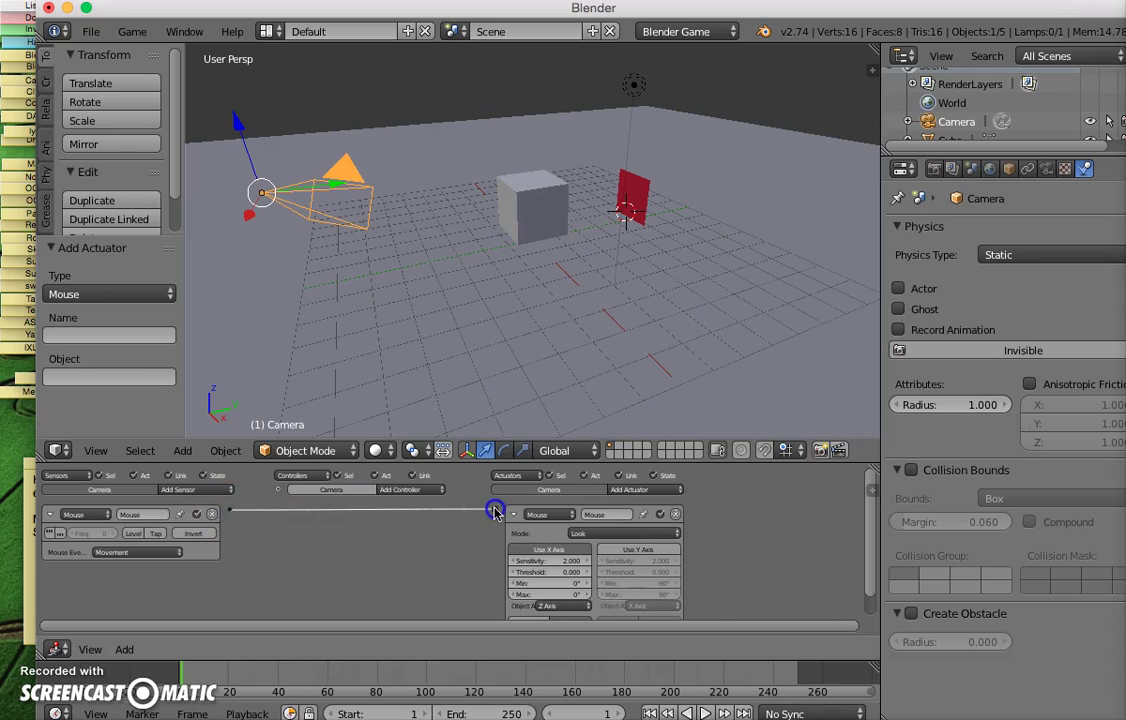
{"action": "left_click_drag", "start_coordinate": [494, 512], "coordinate": [496, 513]}
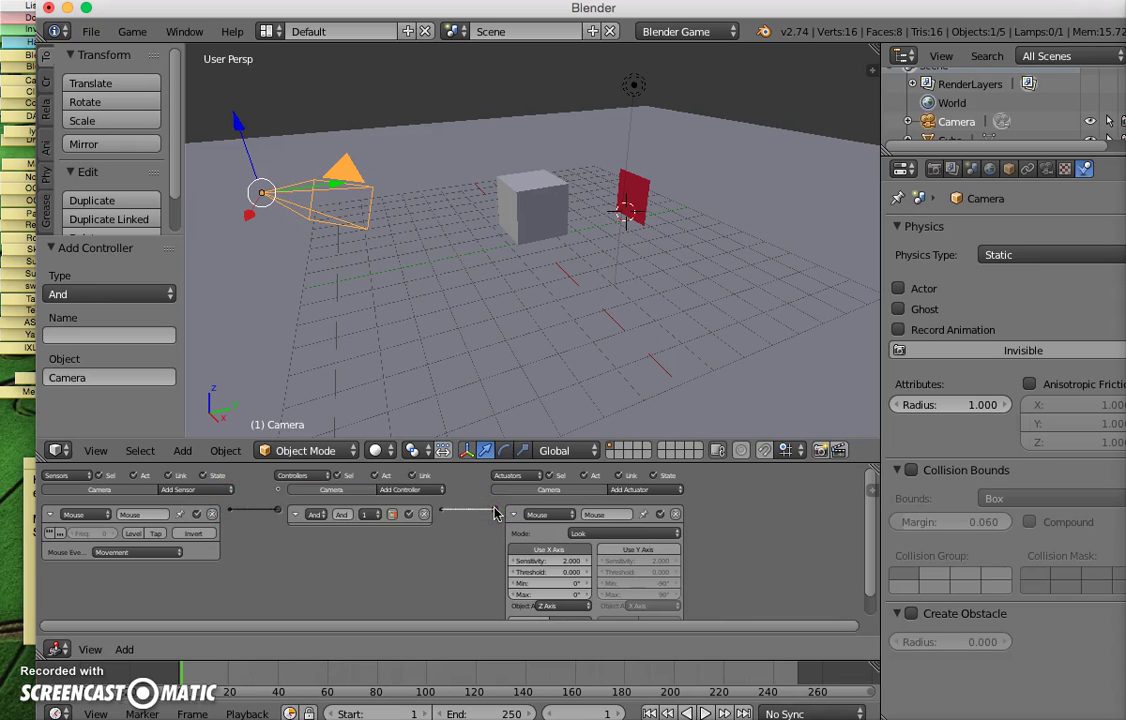
{"action": "left_click_drag", "start_coordinate": [496, 513], "coordinate": [494, 512]}
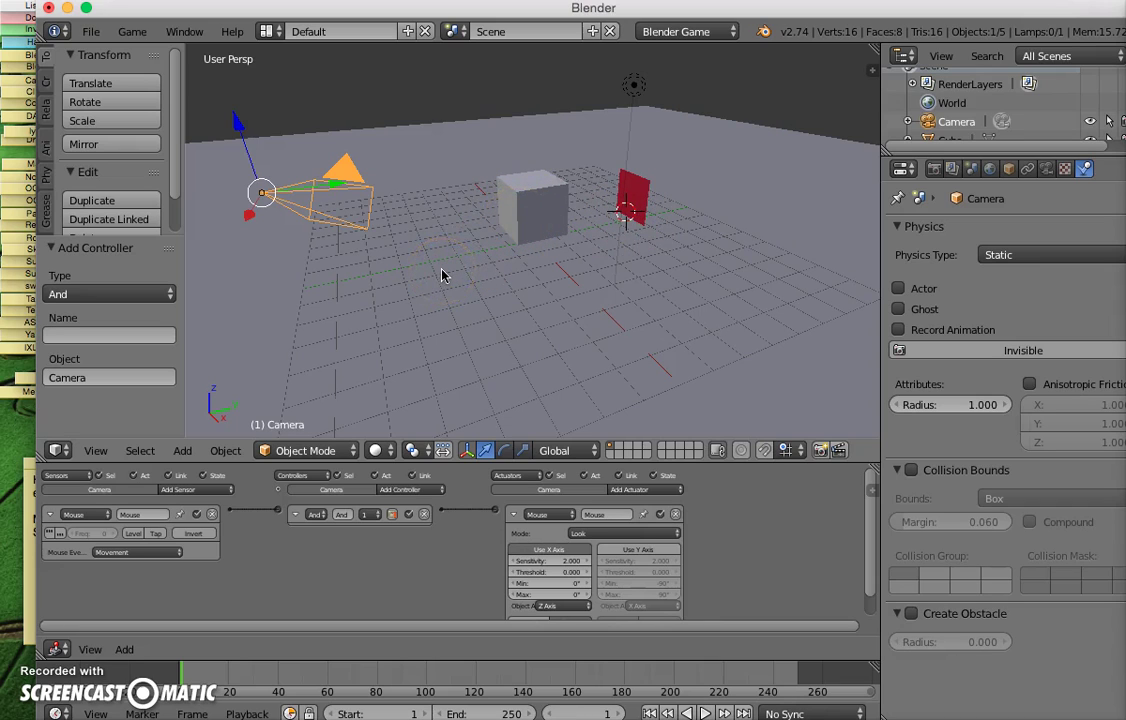
Clear the camera's rotation and rotate it -90° in the orthographic right view so it faces along positive Y.
{"action": "key", "text": "KP_1"}
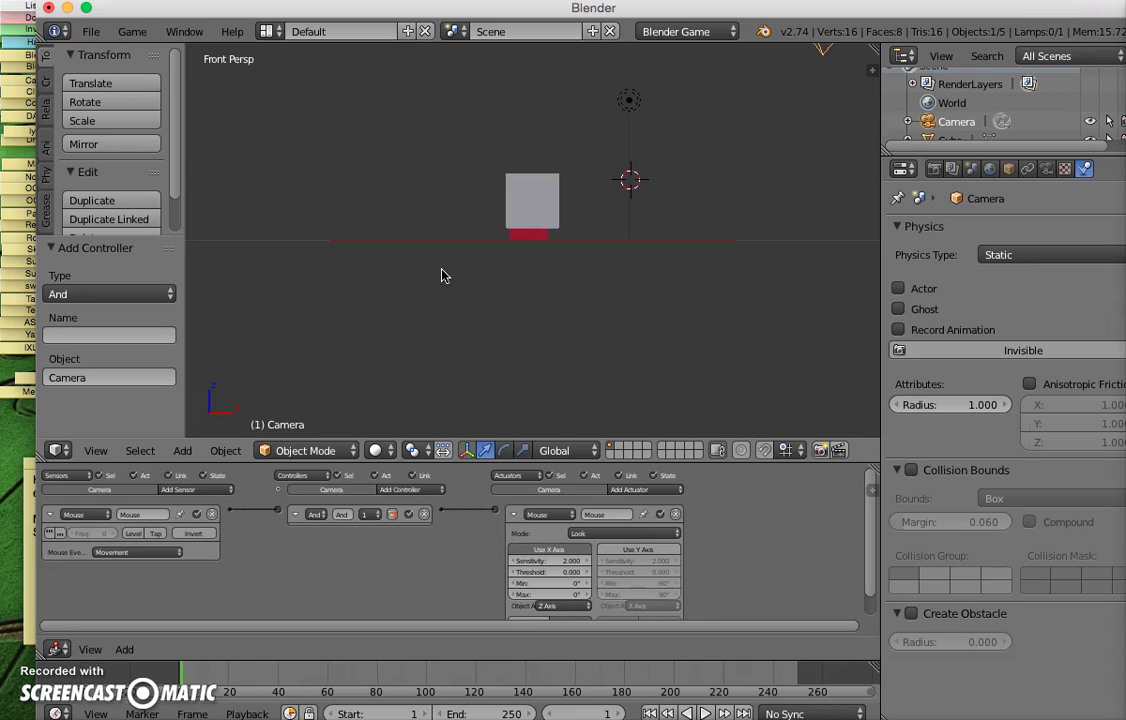
{"action": "key", "text": "KP_5"}
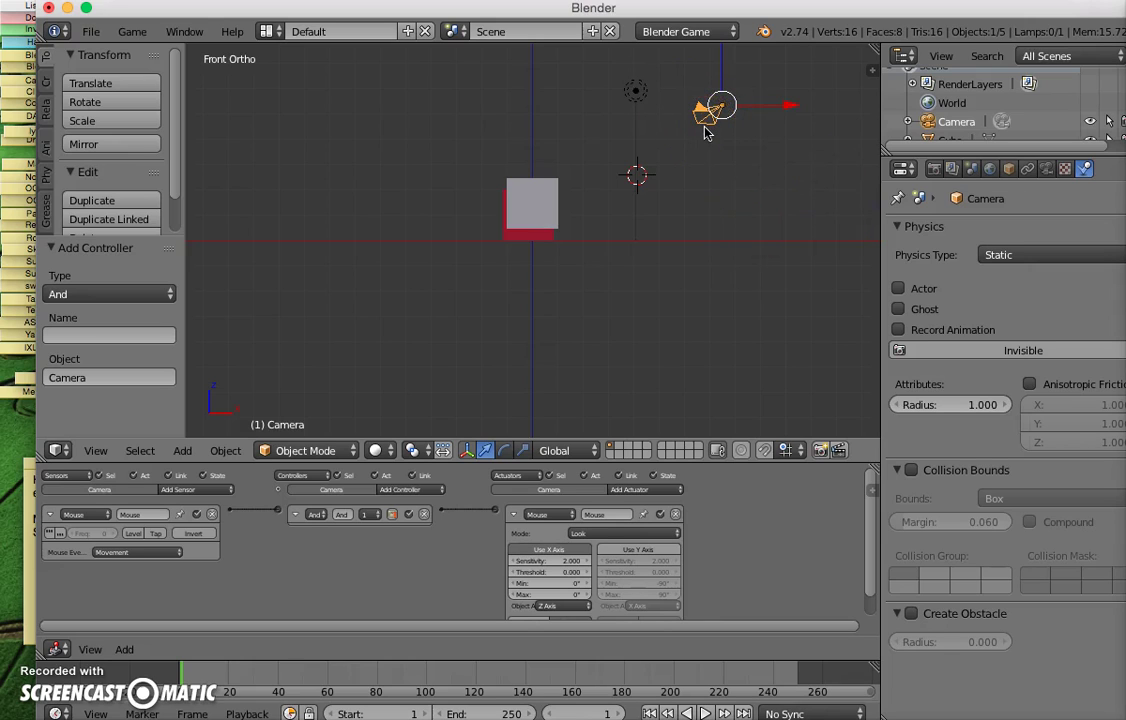
{"action": "key", "text": "alt+r"}
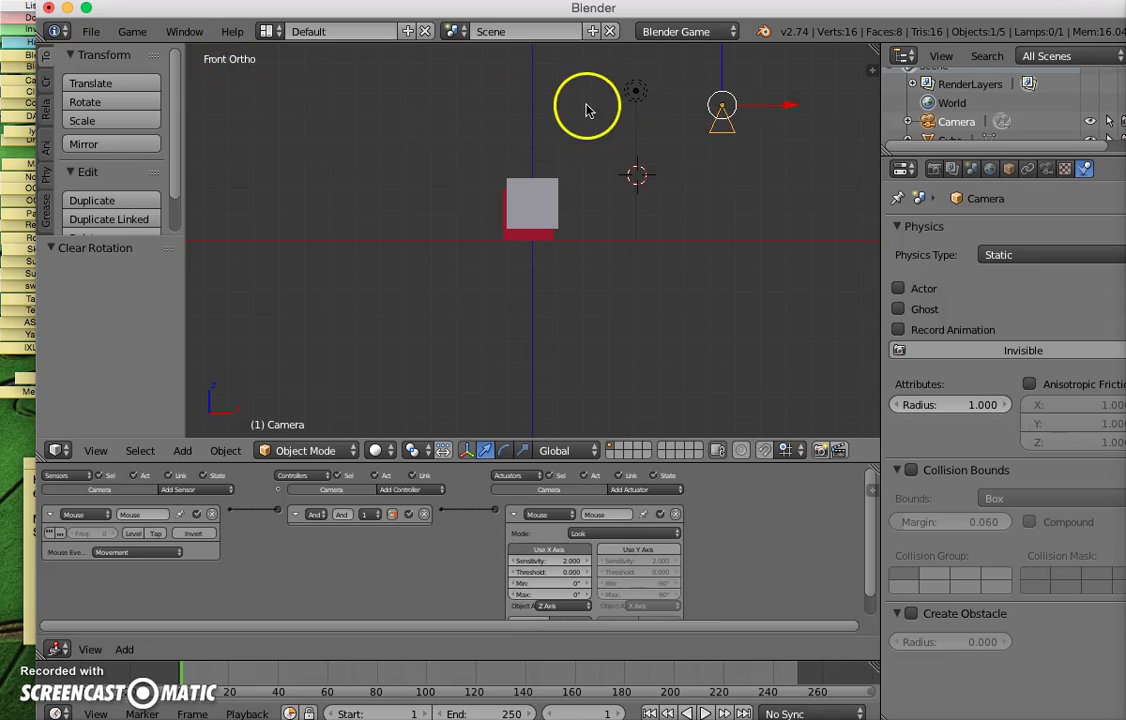
{"action": "key", "text": "KP_3"}
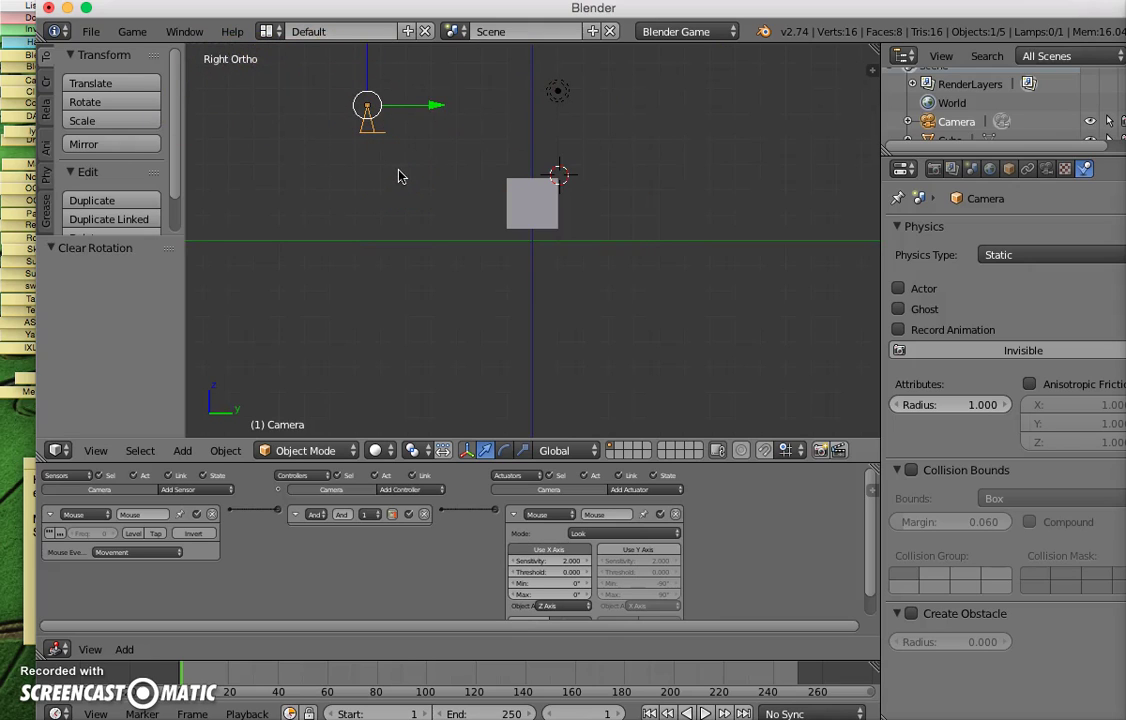
{"action": "key", "text": "r"}
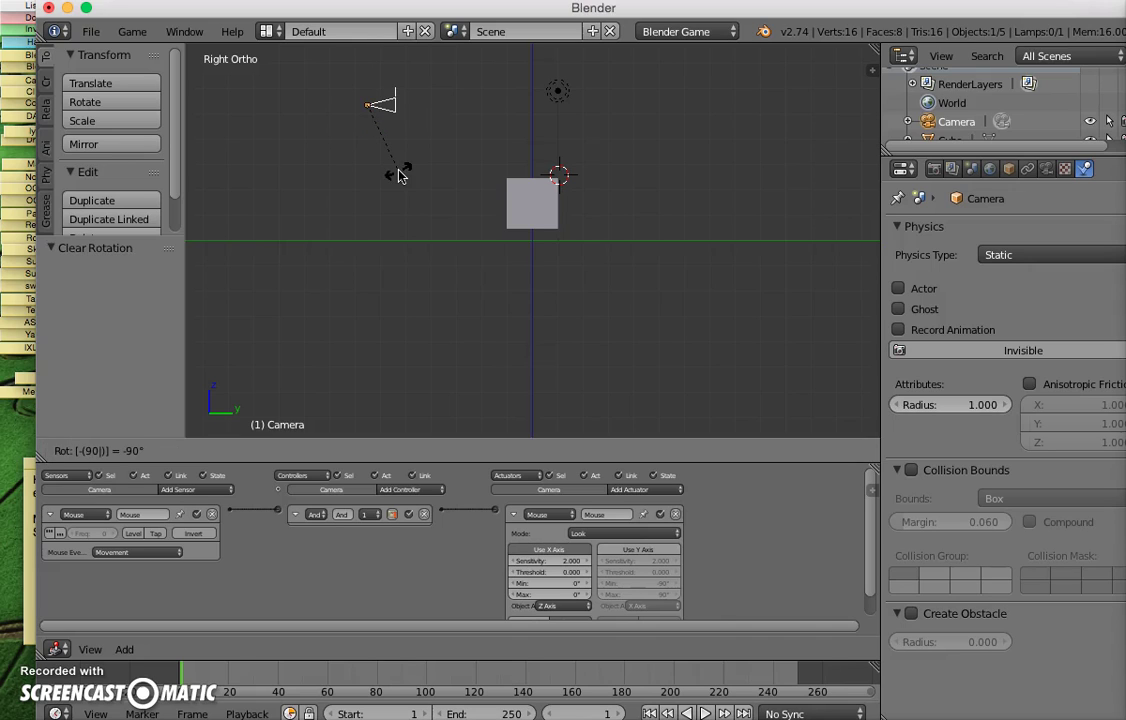
{"action": "key", "text": "Return"}
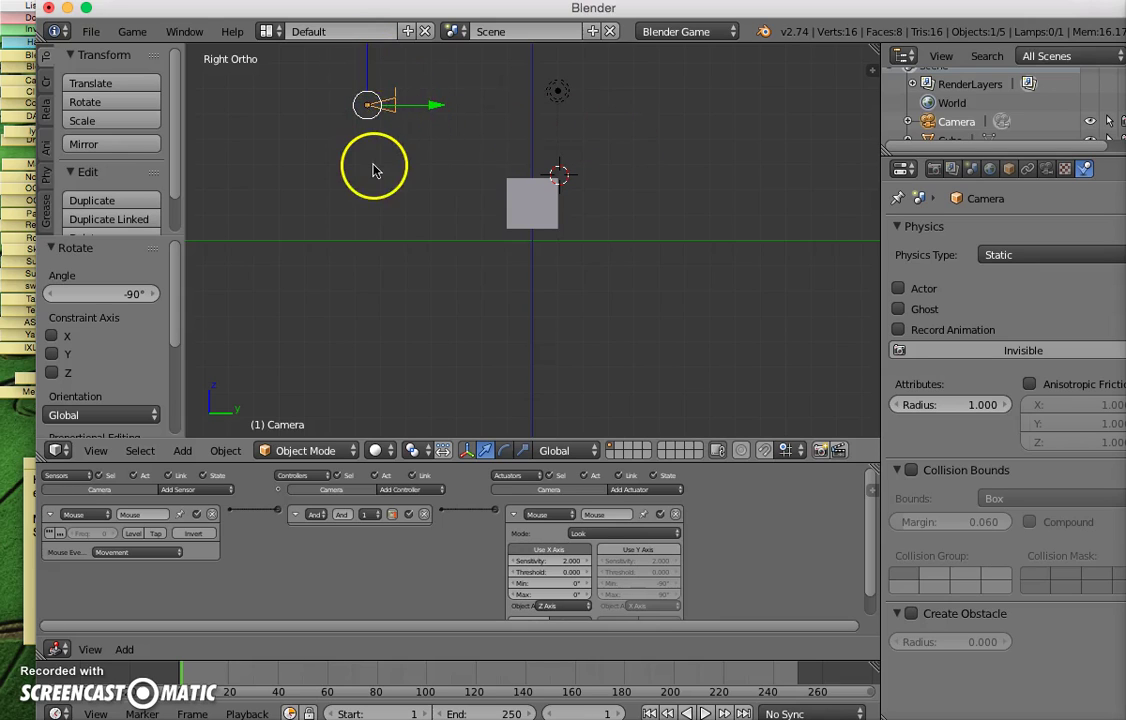
Position the camera just above the cube's top by lowering it along Z and moving it about 6.70 units in Y and -7.46 in X.
{"action": "scroll", "coordinate": [400, 130], "scroll_direction": "down", "scroll_amount": 1}
{"action": "key", "text": "g"}
{"action": "key", "text": "z"}
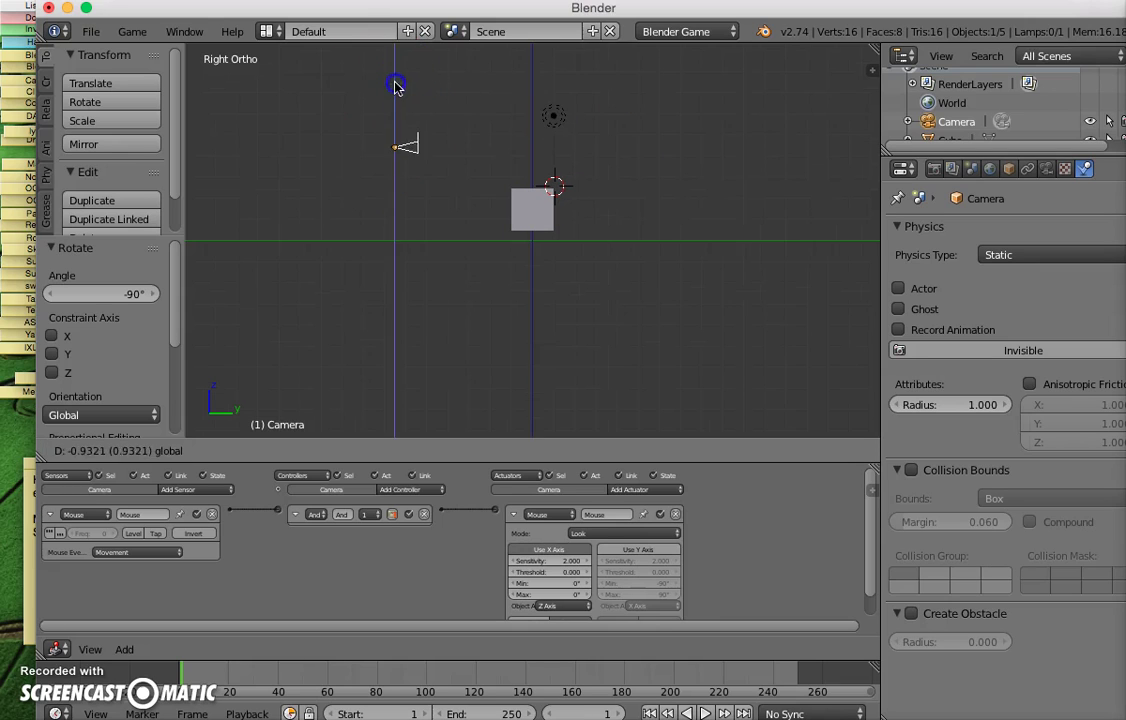
{"action": "left_click", "coordinate": [395, 115]}
{"action": "left_click_drag", "start_coordinate": [465, 180], "coordinate": [605, 192]}
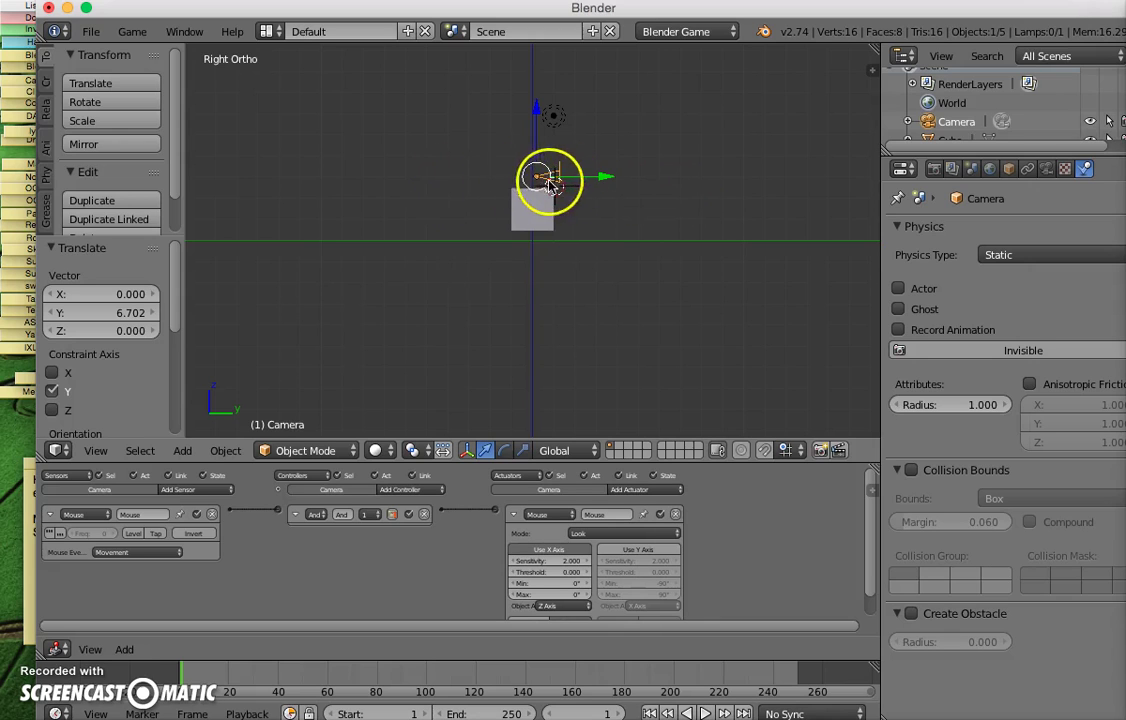
{"action": "left_click", "coordinate": [100, 452]}
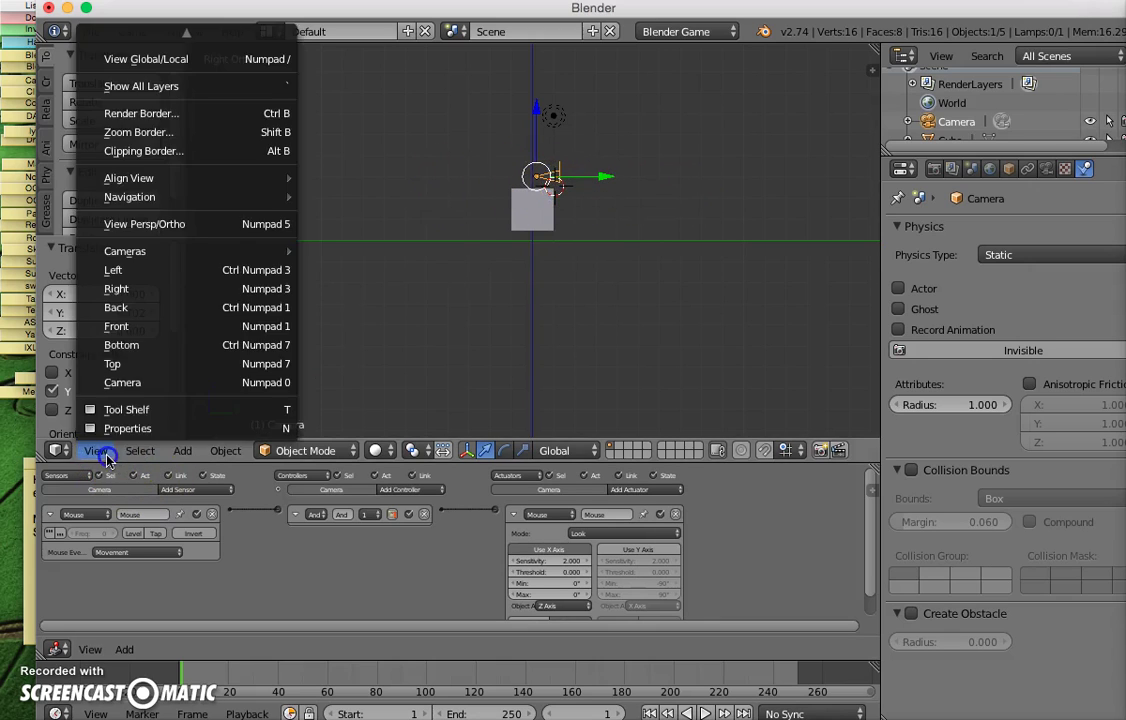
{"action": "left_click", "coordinate": [125, 365]}
{"action": "left_click_drag", "start_coordinate": [757, 235], "coordinate": [608, 243]}
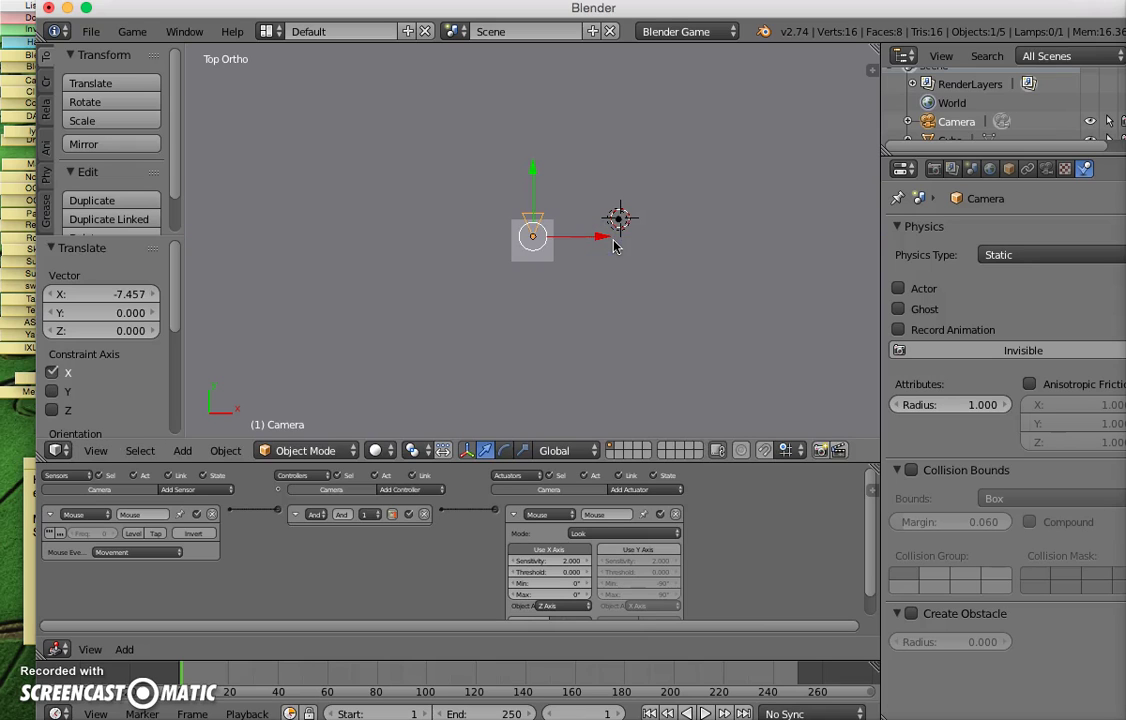
Run the game from the camera view to test the mouse look, and end the test.
{"action": "key", "text": "KP_0"}
{"action": "key", "text": "p"}
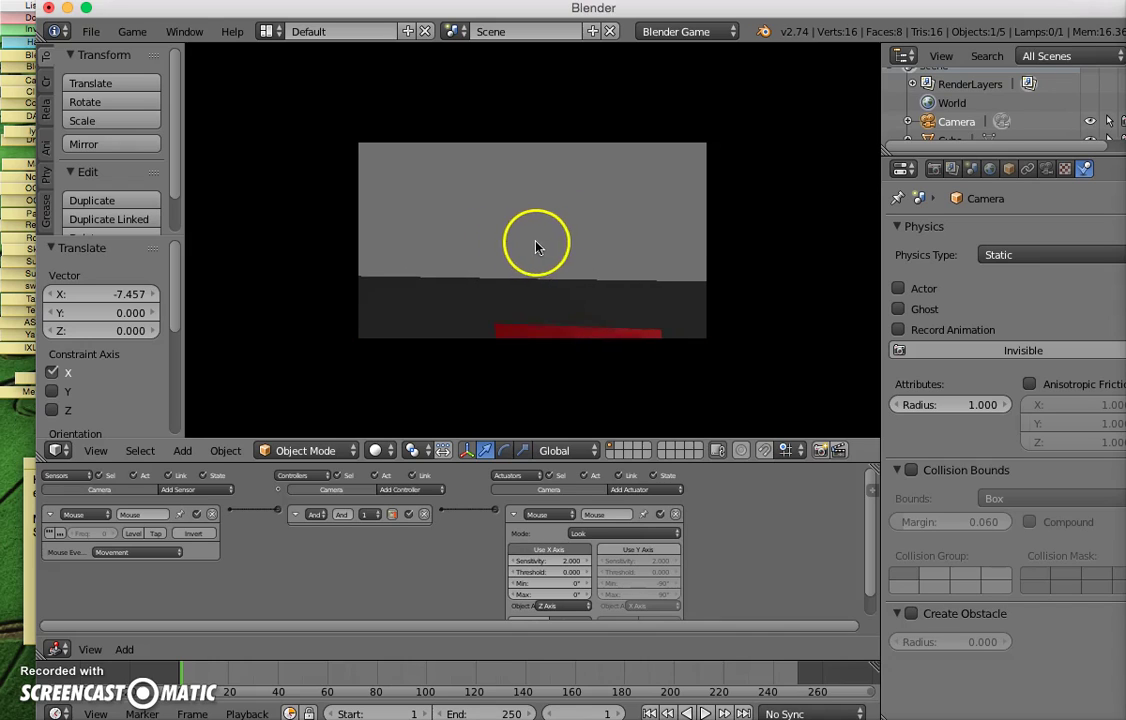
{"action": "key", "text": "Escape"}
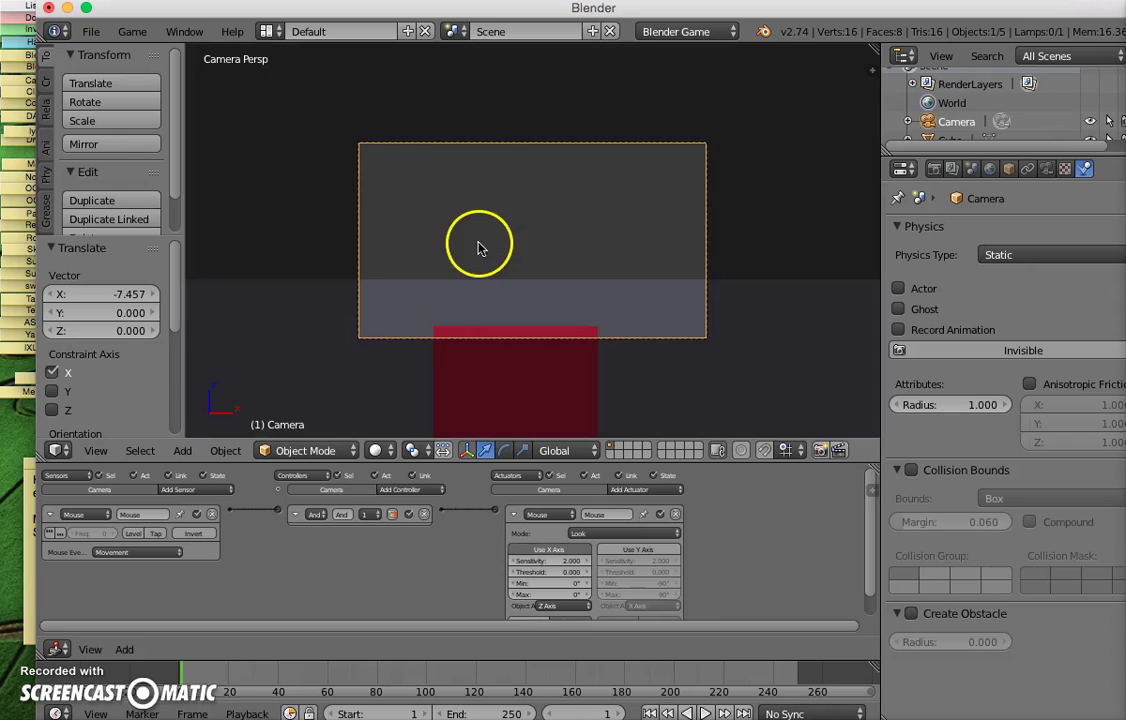
{"action": "left_click", "coordinate": [48, 687]}
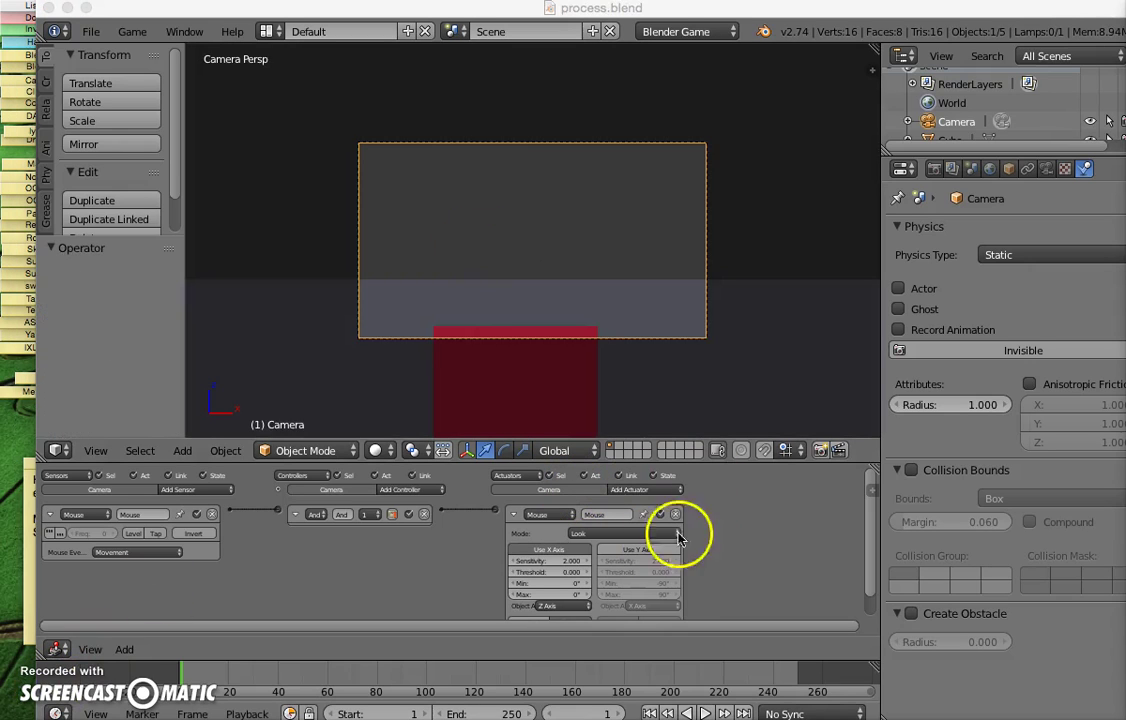
Restrict the camera's Mouse actuator to the Y axis by enabling Use Y Axis and disabling Use X Axis.
{"action": "left_click", "coordinate": [635, 550]}
{"action": "left_click", "coordinate": [557, 551]}
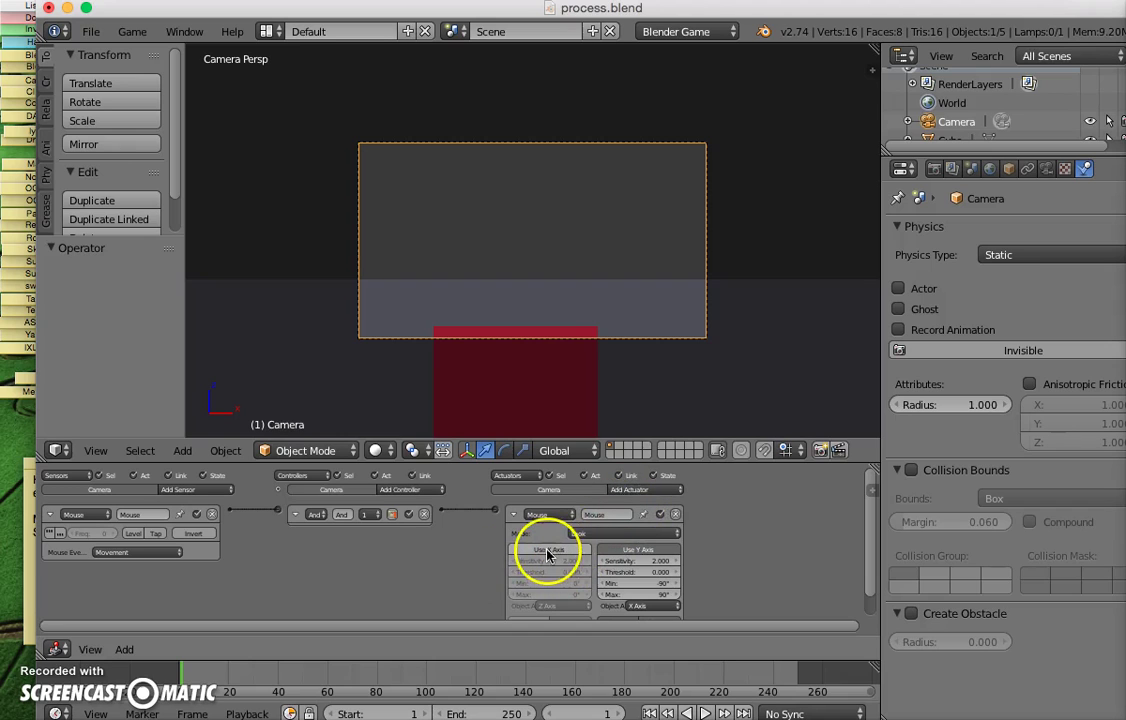
Parent the camera to the cube using the Object parent type.
{"action": "right_click", "coordinate": [545, 382]}
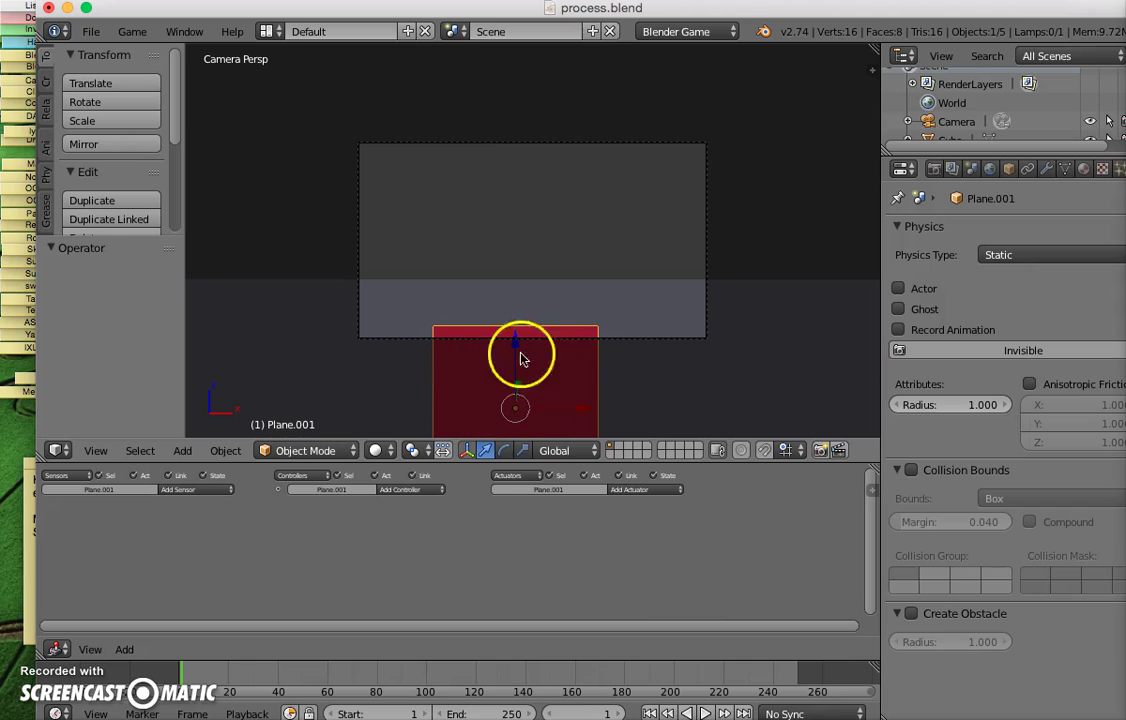
{"action": "middle_click_drag", "start_coordinate": [641, 382], "coordinate": [565, 397]}
{"action": "scroll", "coordinate": [565, 396], "scroll_direction": "down", "scroll_amount": 6}
{"action": "right_click", "coordinate": [507, 340]}
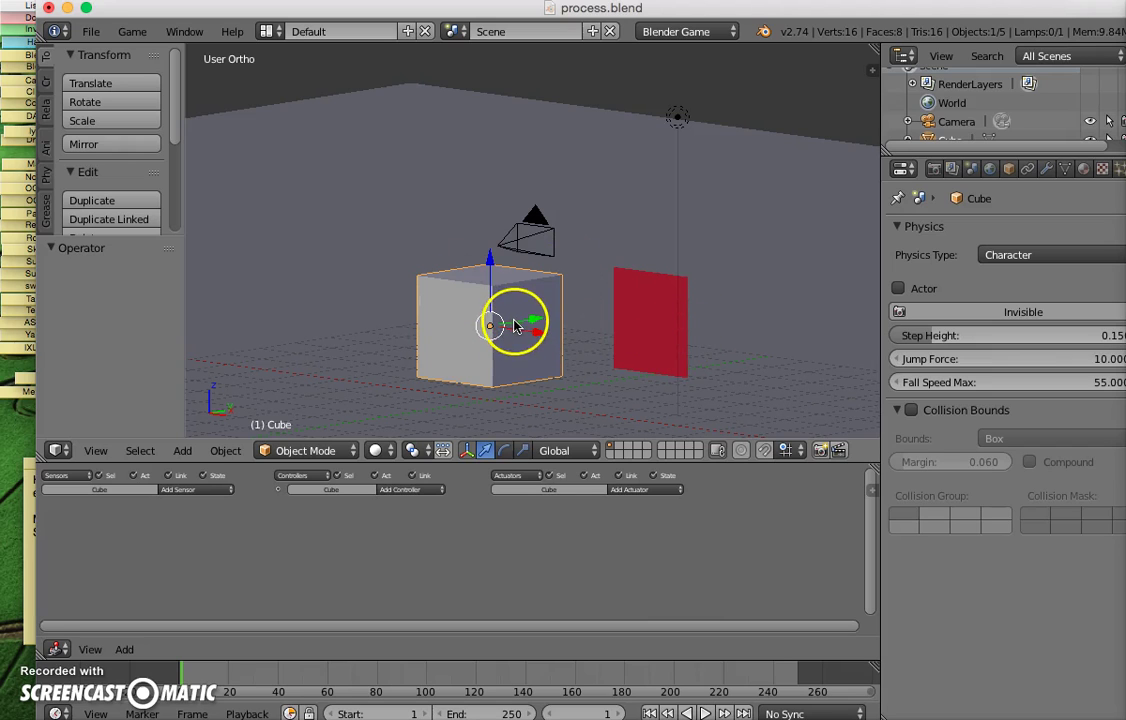
{"action": "right_click", "coordinate": [522, 240]}
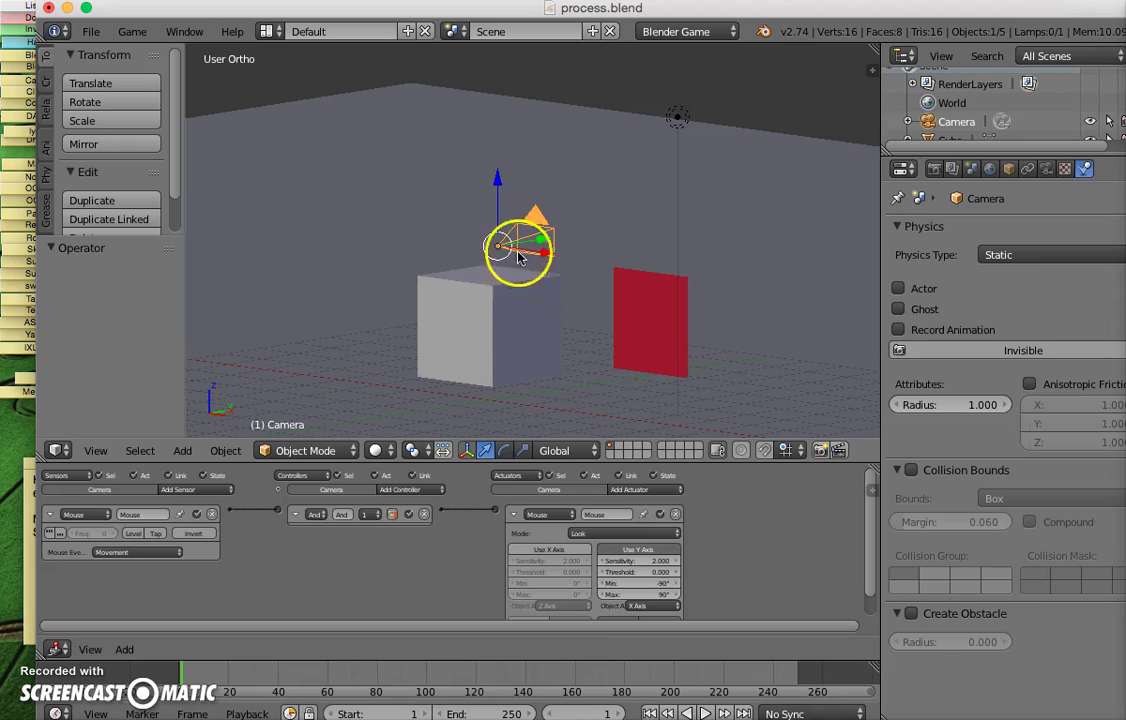
{"action": "right_click", "coordinate": [507, 336], "text": "shift"}
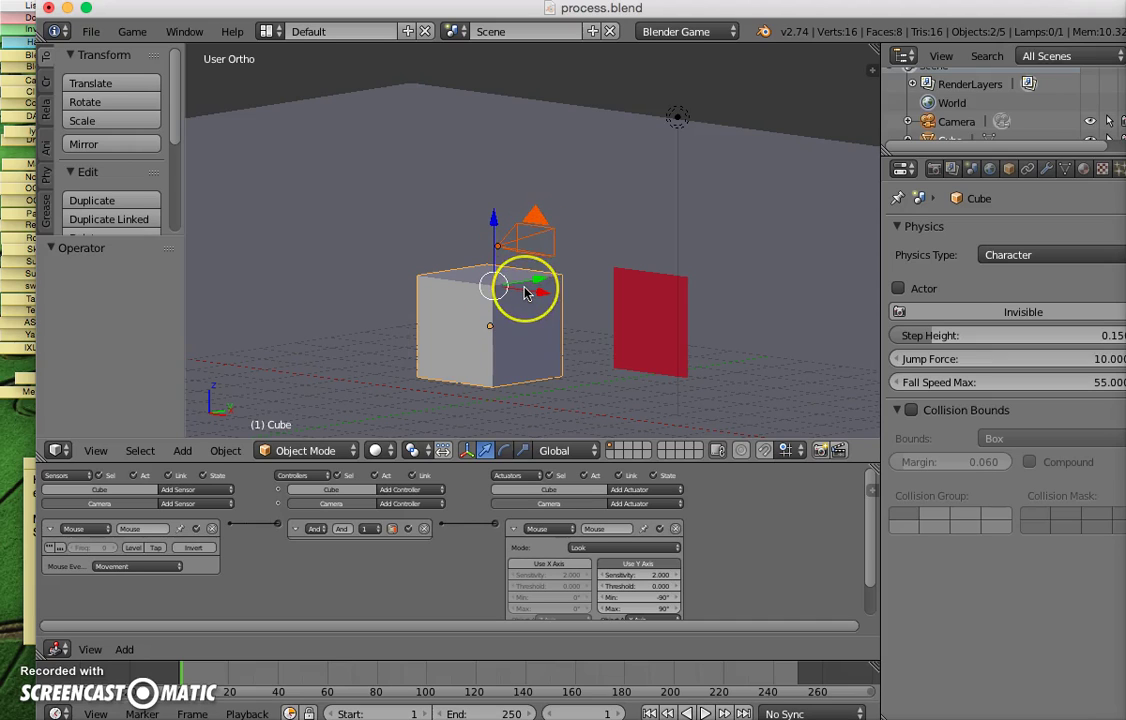
{"action": "key", "text": "ctrl+p"}
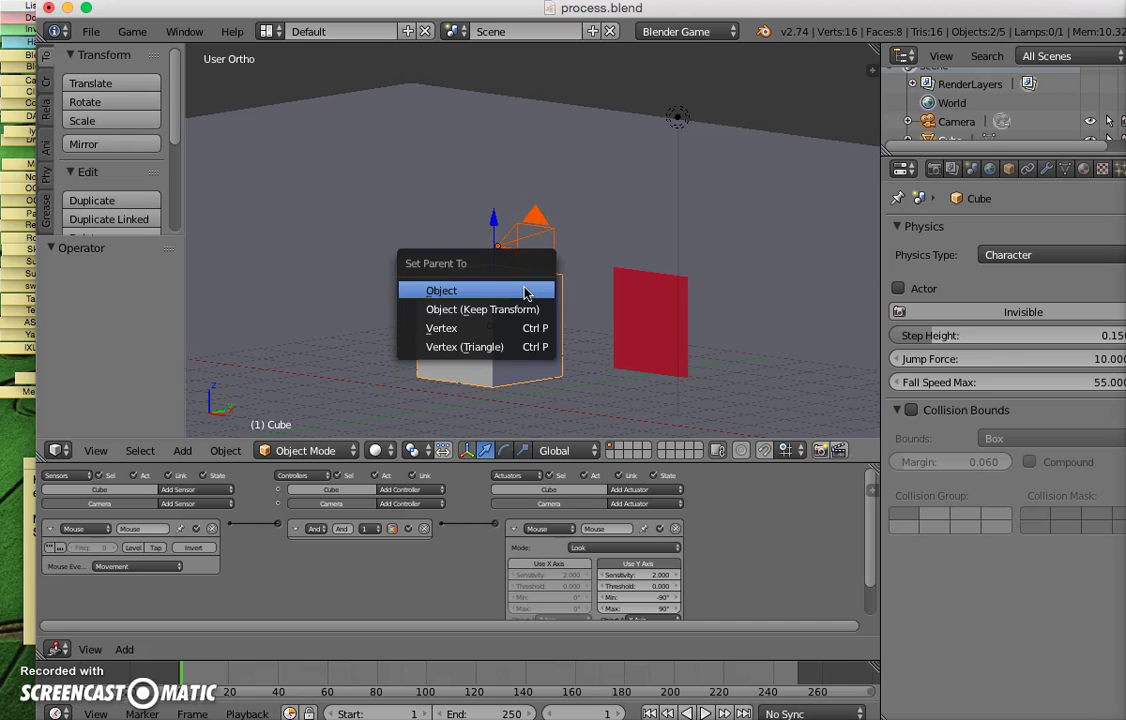
{"action": "left_click", "coordinate": [527, 291]}
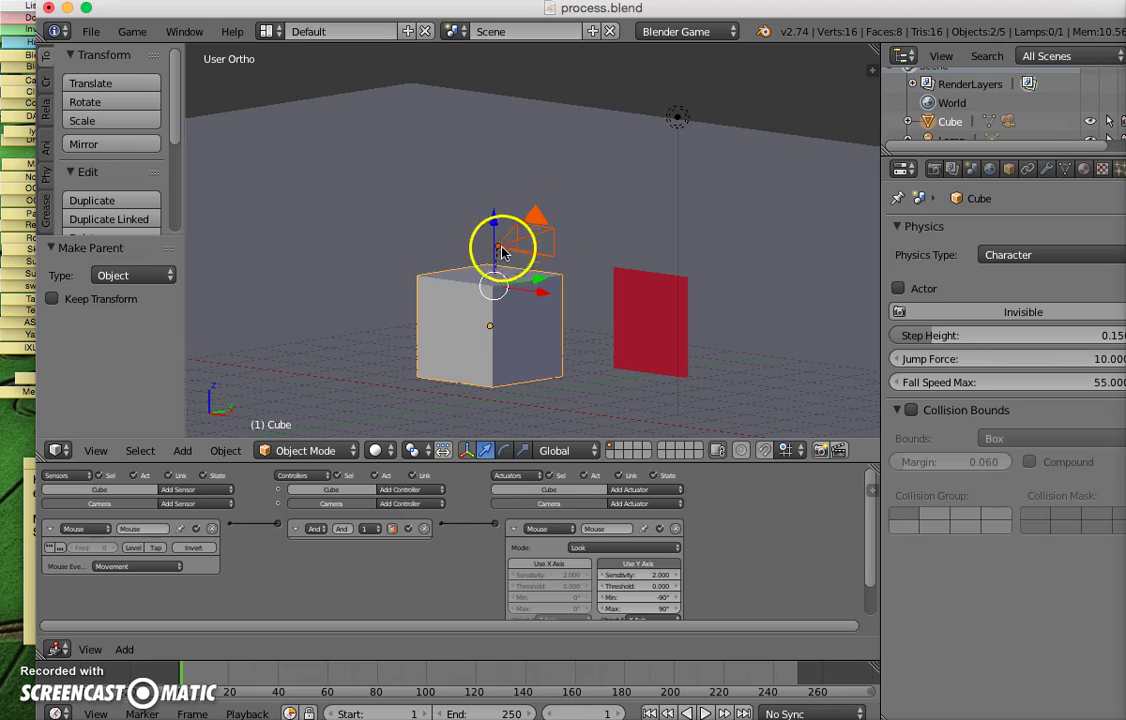
Select only the cube and add a Mouse sensor to it with the mouse event set to Movement.
{"action": "key", "text": "a"}
{"action": "right_click", "coordinate": [496, 318]}
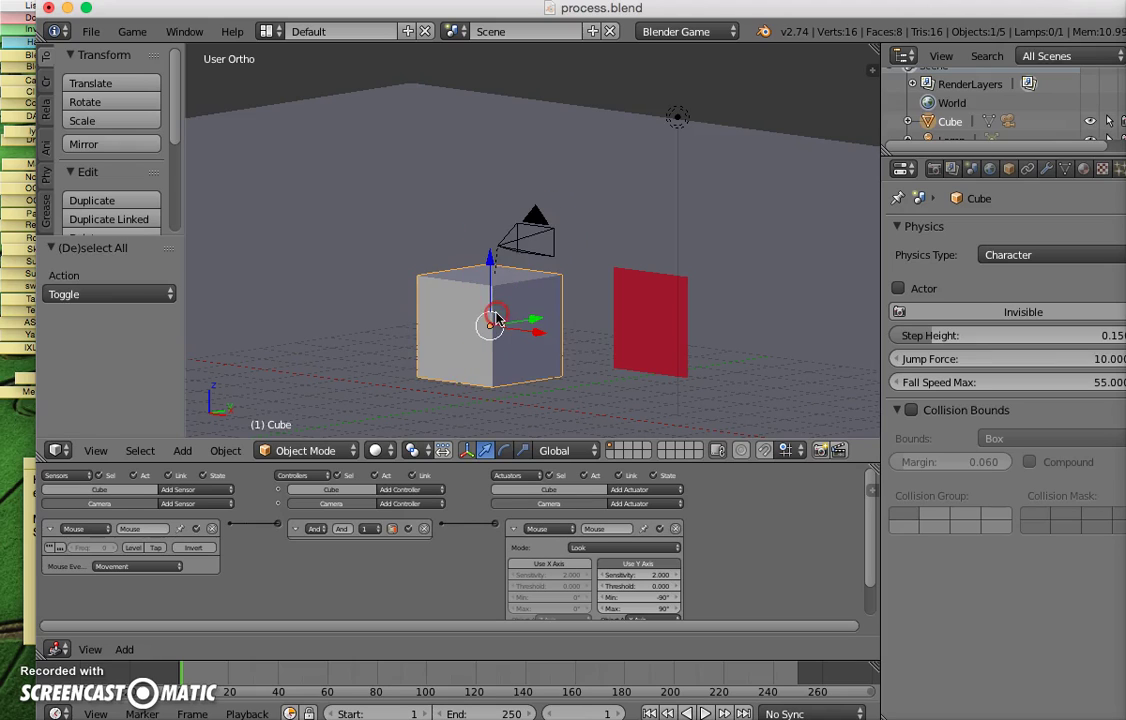
{"action": "mouse_move", "coordinate": [496, 313]}
{"action": "left_mouse_down"}
{"action": "mouse_move", "coordinate": [375, 314]}
{"action": "mouse_move", "coordinate": [544, 314]}
{"action": "mouse_move", "coordinate": [499, 317]}
{"action": "left_mouse_up"}
{"action": "key", "text": "ctrl+z"}
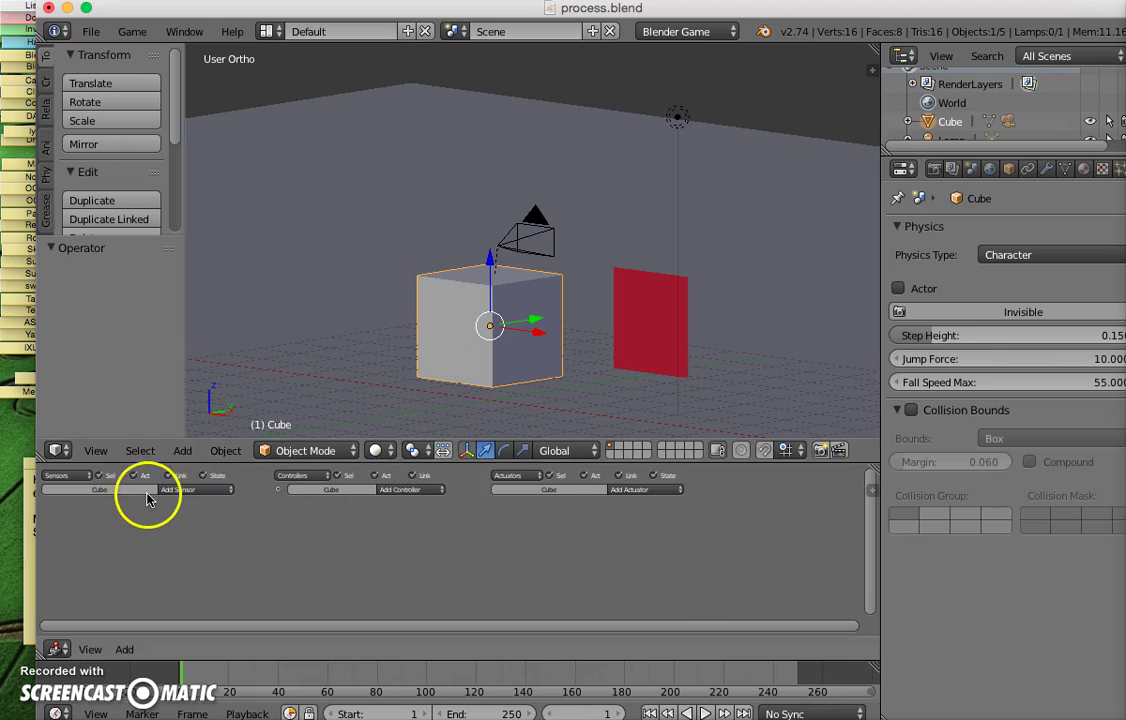
{"action": "left_click", "coordinate": [186, 490]}
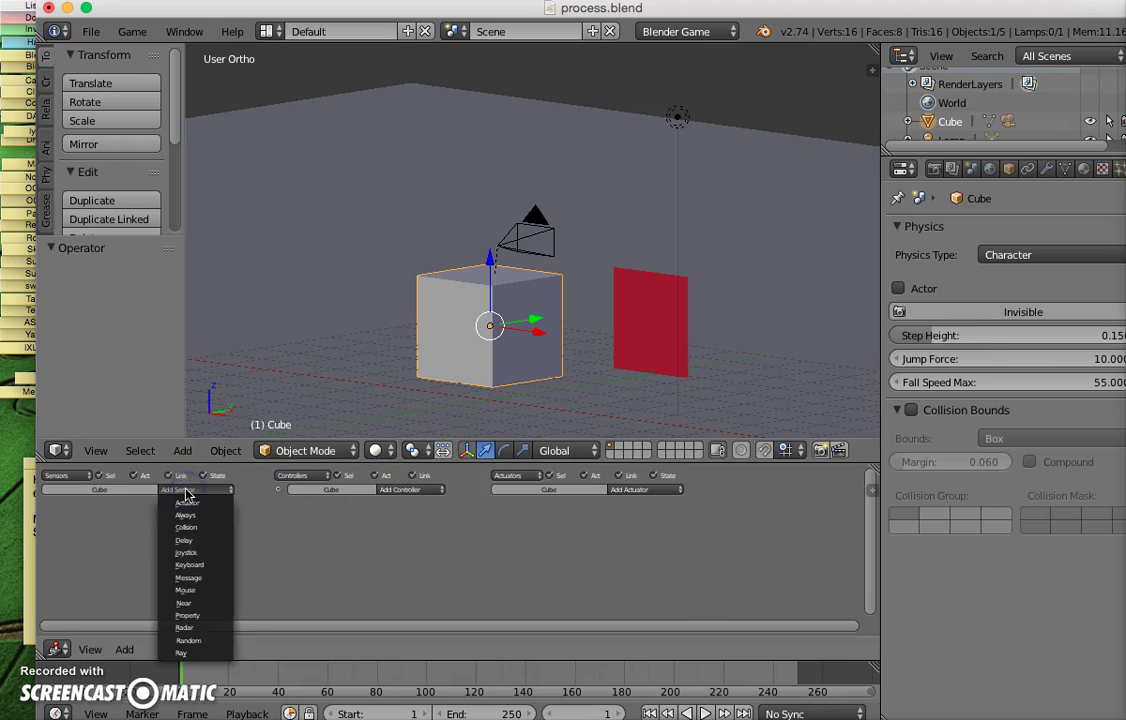
{"action": "left_click", "coordinate": [196, 591]}
{"action": "left_click", "coordinate": [151, 556]}
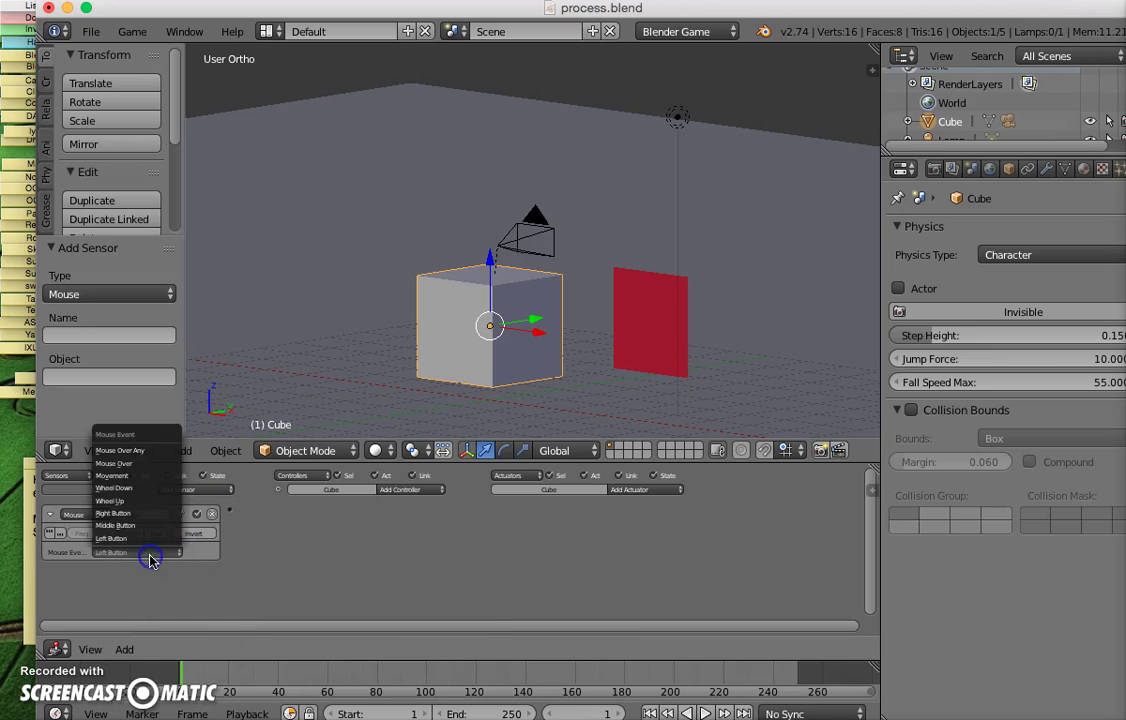
{"action": "left_click", "coordinate": [118, 475]}
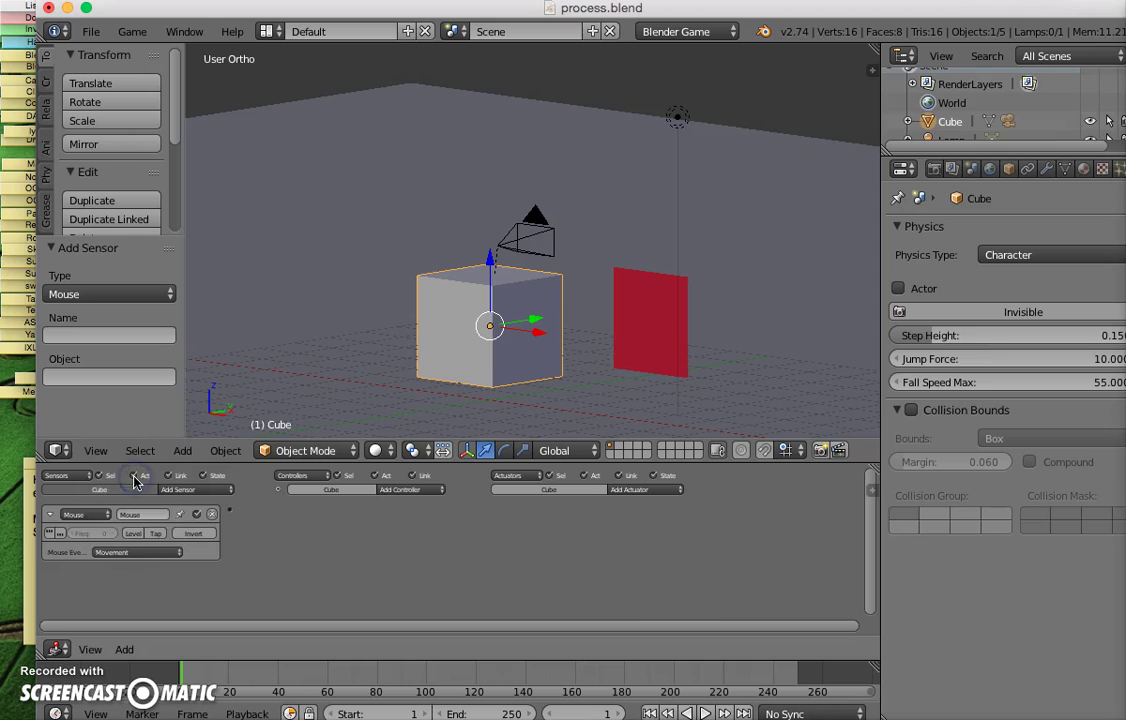
Add a Mouse actuator to the cube in Look mode, with Use Y Axis disabled so only the X axis is used.
{"action": "left_click", "coordinate": [650, 490]}
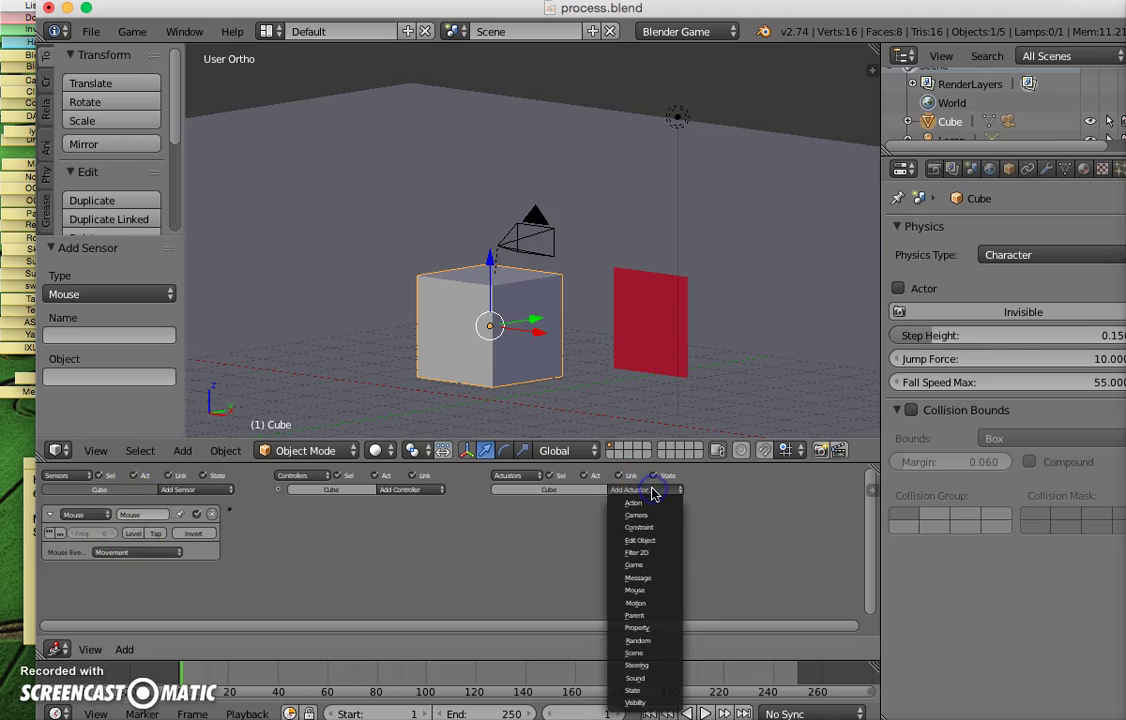
{"action": "left_click", "coordinate": [638, 590]}
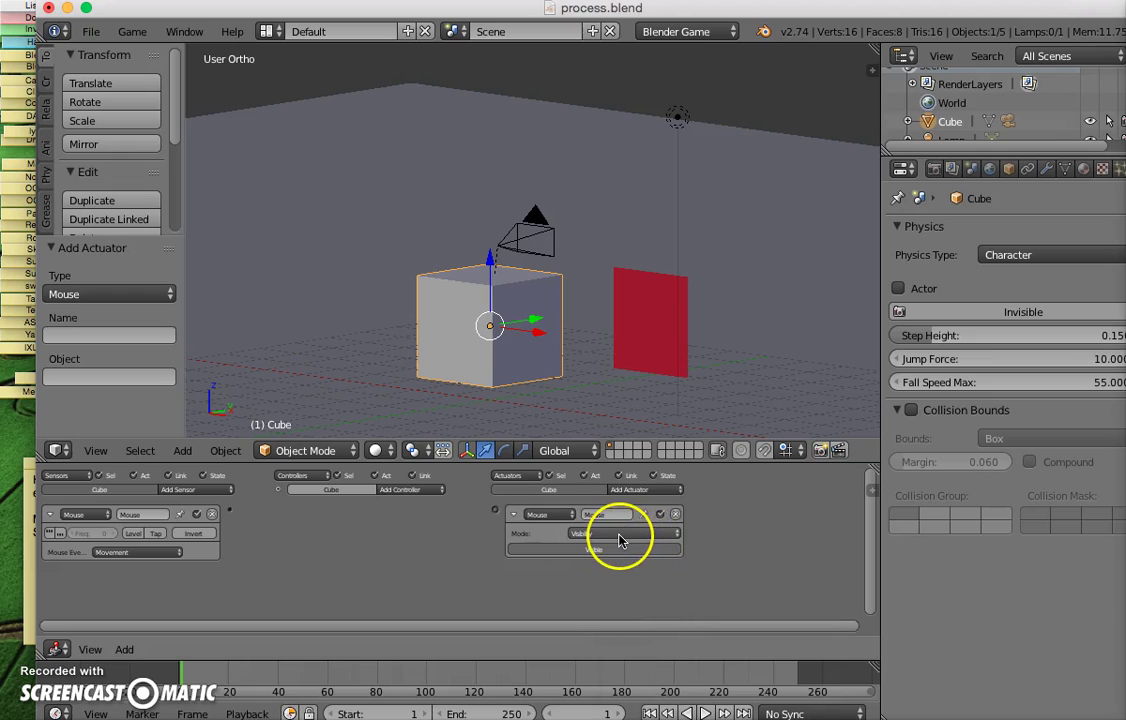
{"action": "left_click", "coordinate": [621, 535]}
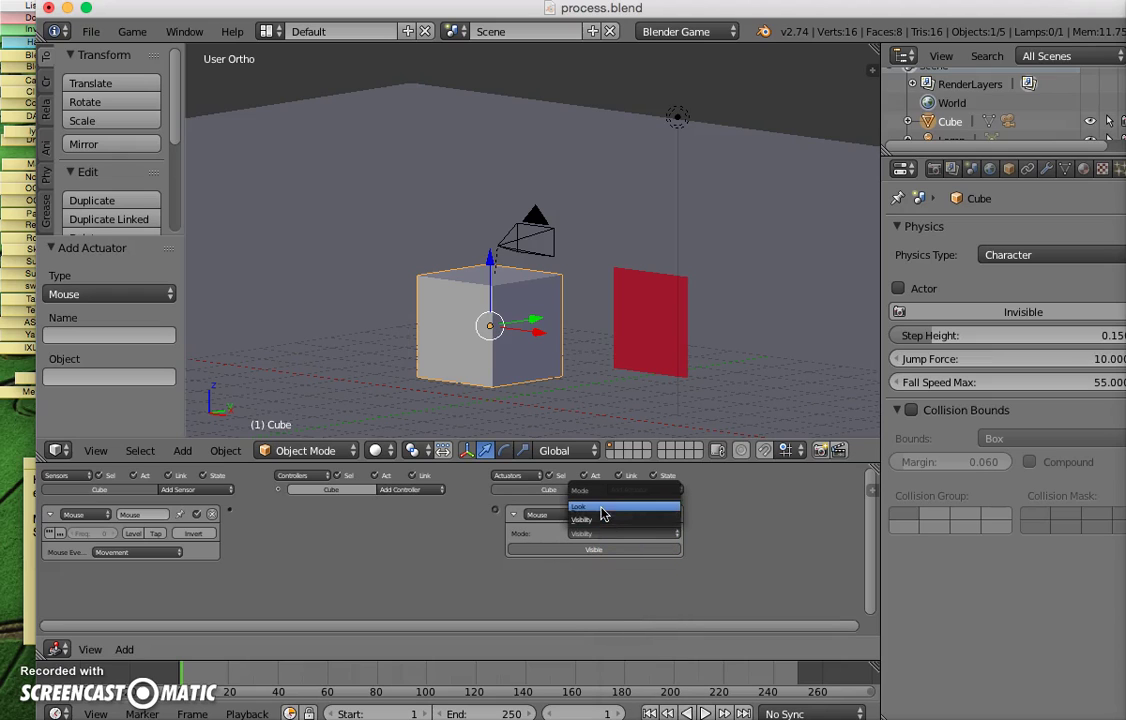
{"action": "left_click", "coordinate": [603, 510]}
{"action": "scroll", "coordinate": [696, 558], "scroll_direction": "down", "scroll_amount": 2}
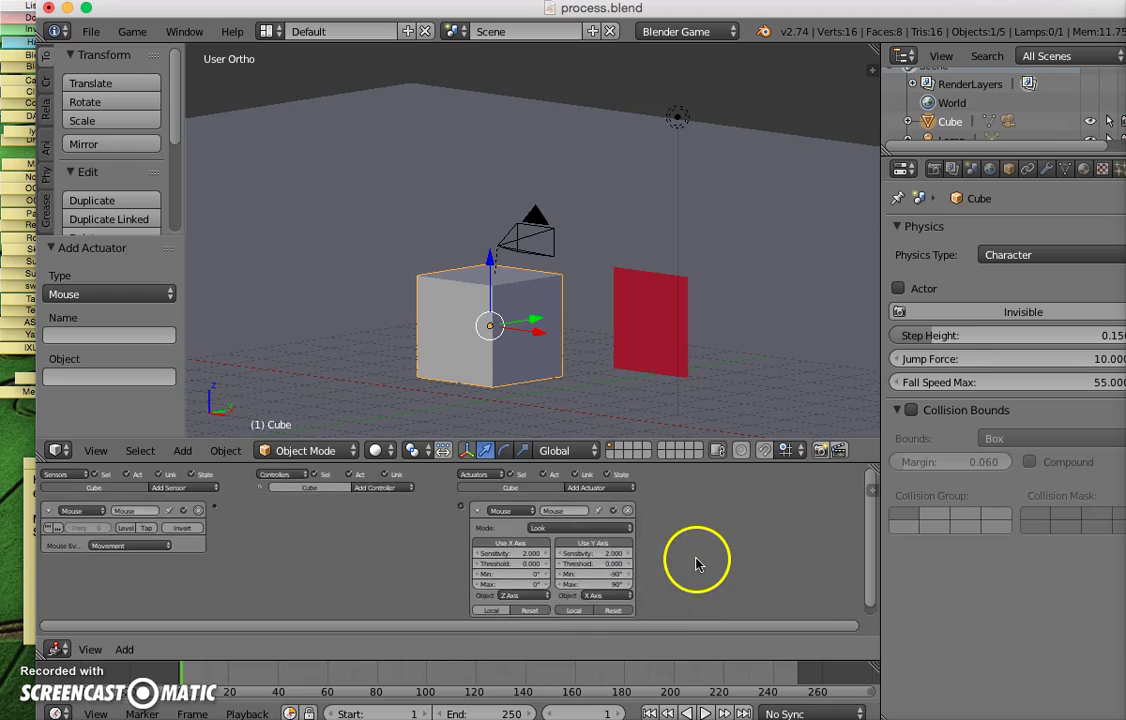
{"action": "left_click", "coordinate": [551, 538]}
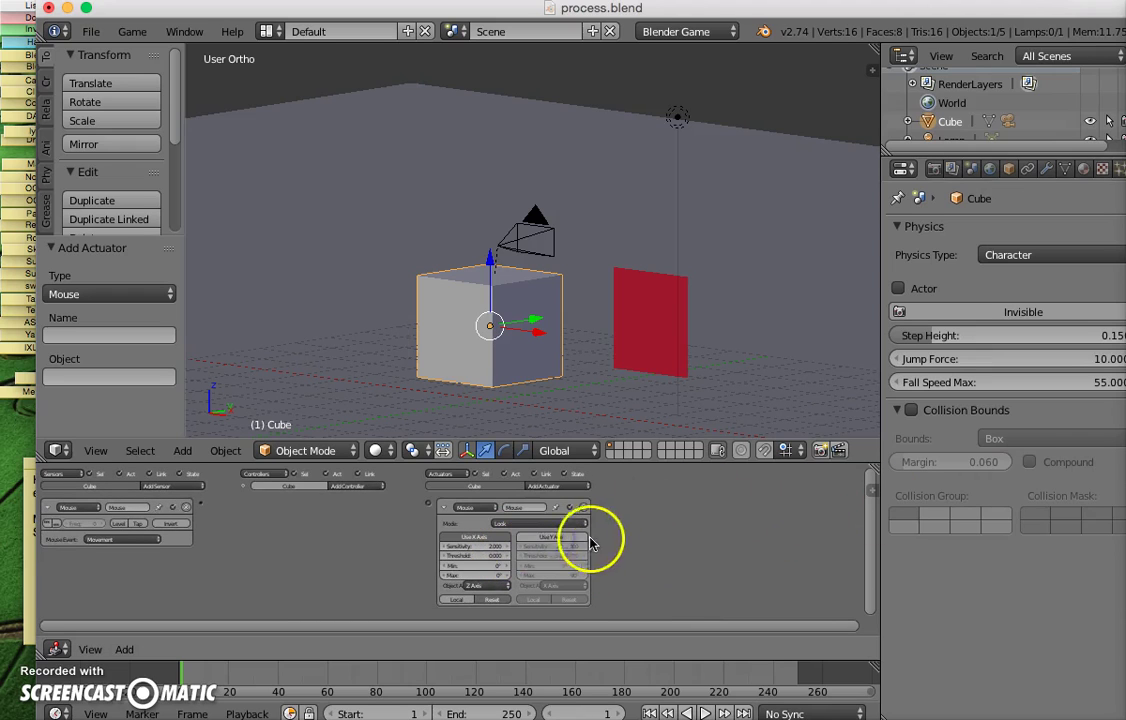
Link the cube's Mouse sensor to its Mouse actuator through an And controller and compare the setup with the camera's logic bricks.
{"action": "left_click_drag", "start_coordinate": [201, 503], "coordinate": [431, 506]}
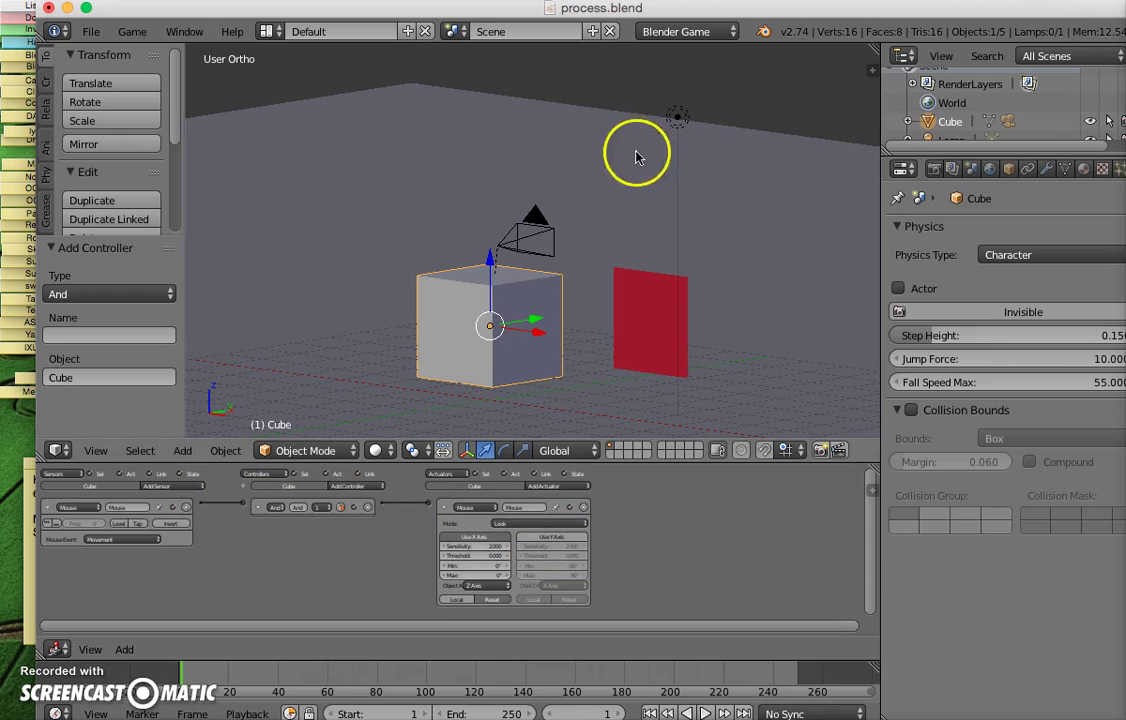
{"action": "right_click", "coordinate": [539, 234]}
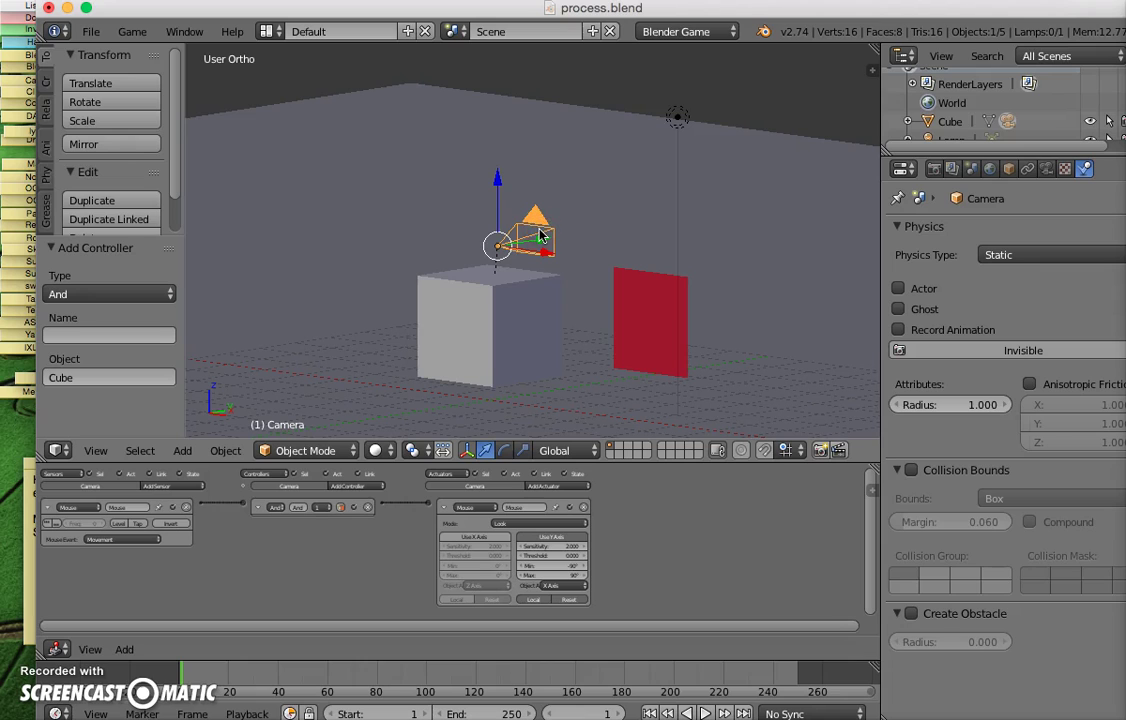
{"action": "right_click", "coordinate": [465, 337]}
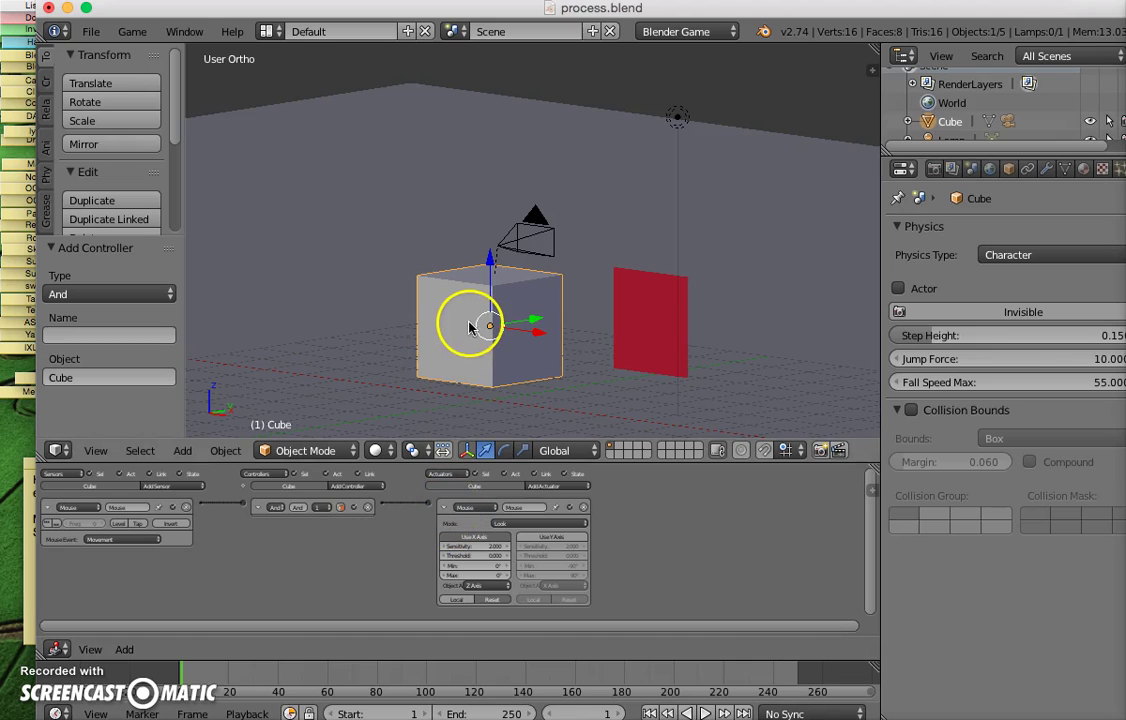
Run the game from the camera view to test the combined cube and camera mouse look, and end the test.
{"action": "key", "text": "KP_0"}
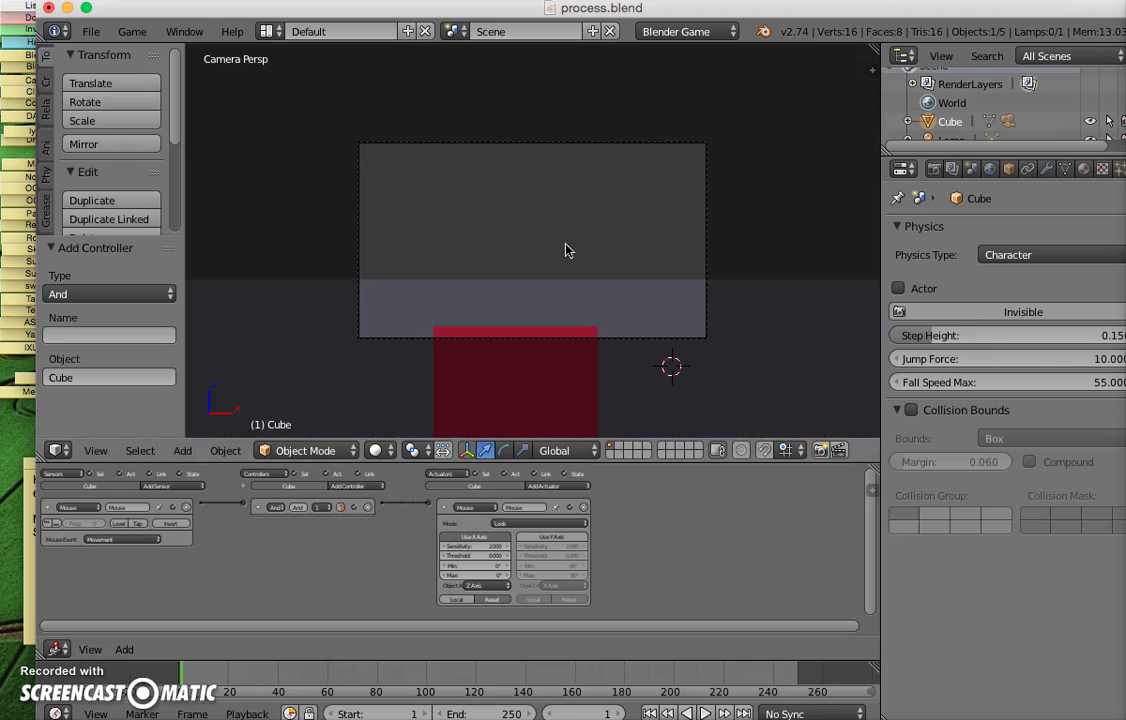
{"action": "key", "text": "p"}
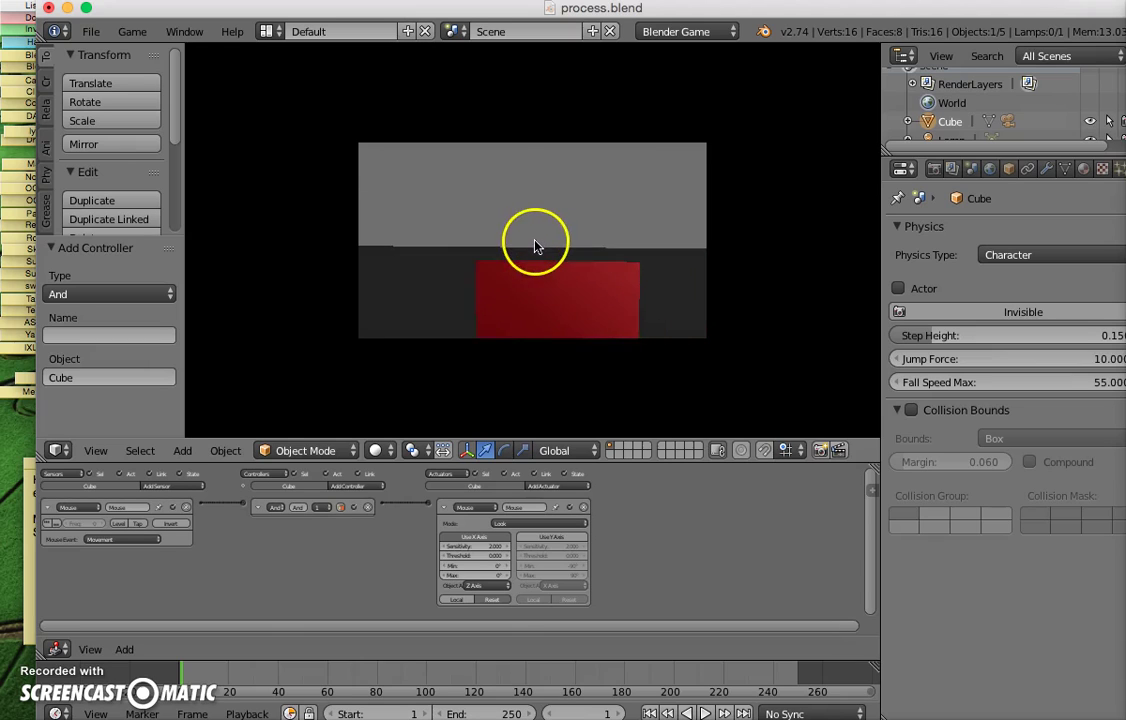
{"action": "key", "text": "Escape"}
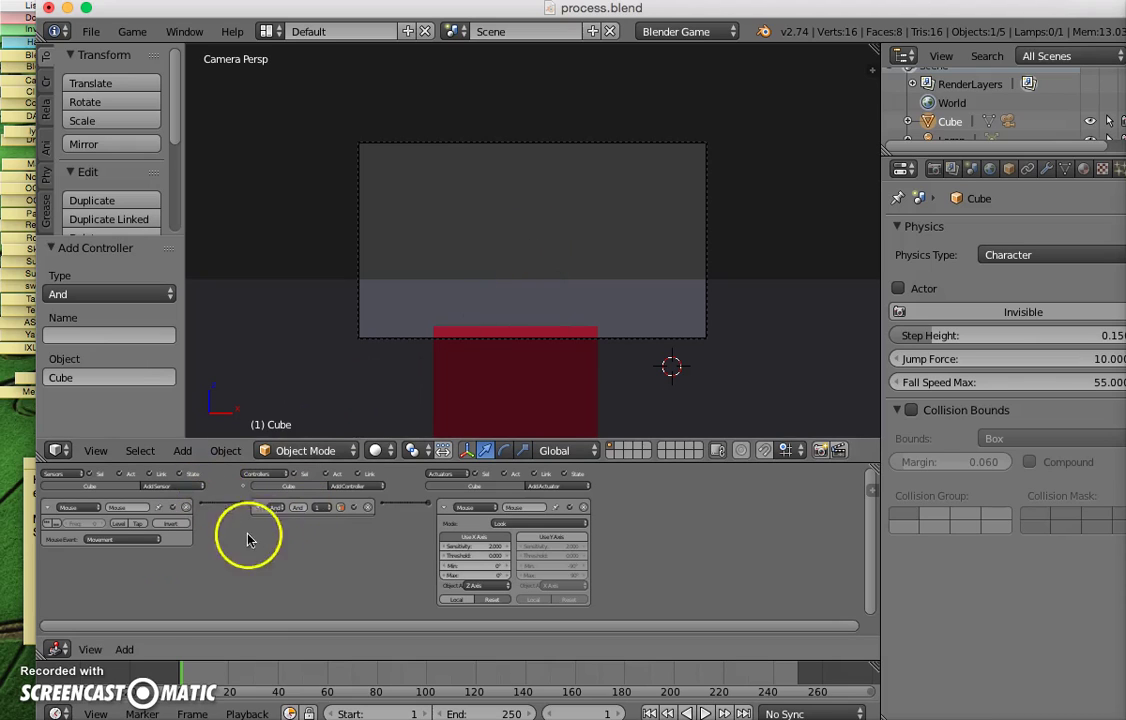
Collapse the cube's Mouse logic bricks and add a Keyboard sensor to the cube, named w and assigned to the W key.
{"action": "left_click", "coordinate": [442, 507]}
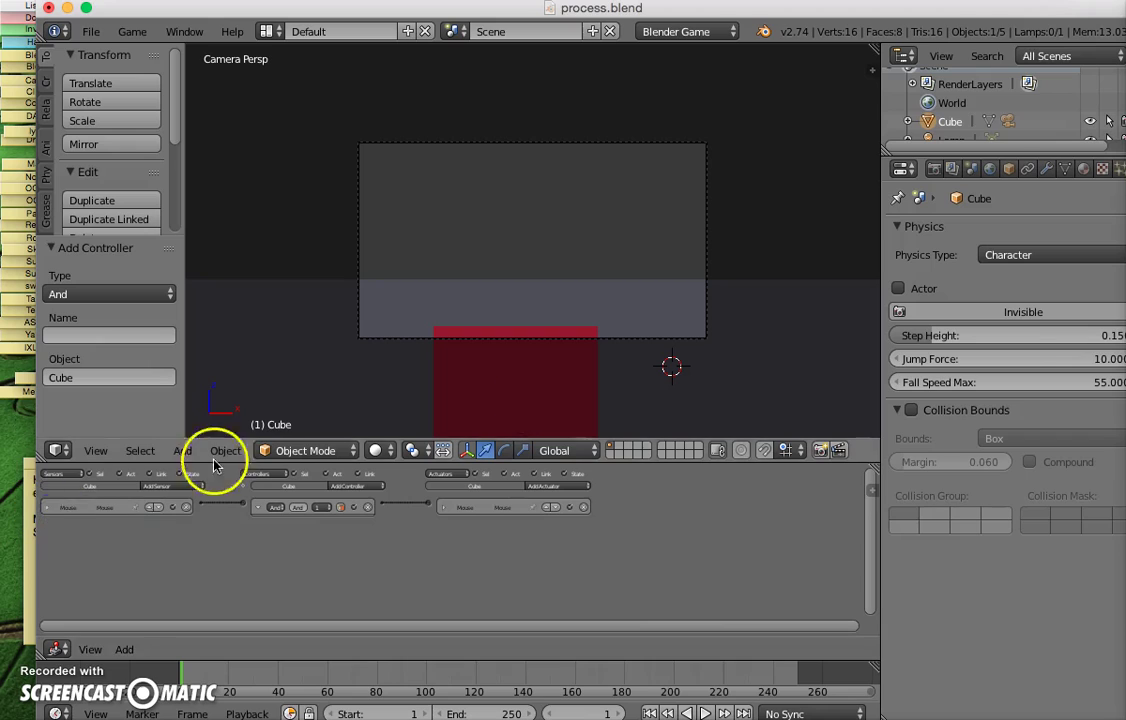
{"action": "right_click", "coordinate": [541, 400]}
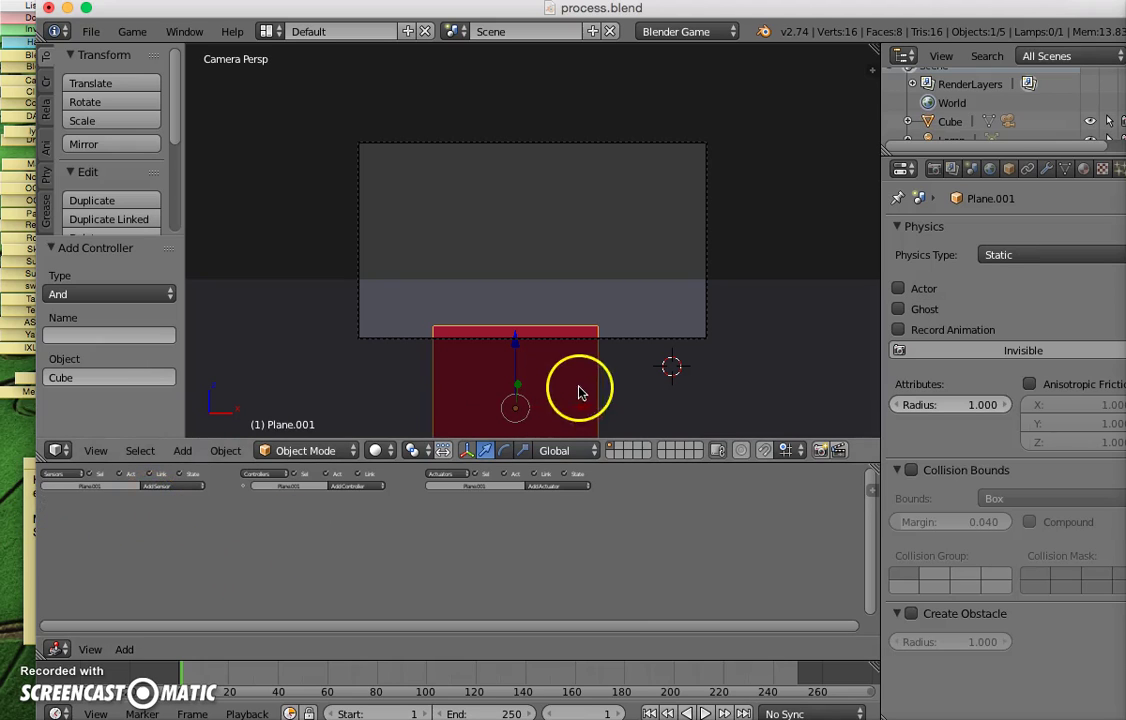
{"action": "scroll", "coordinate": [600, 380], "scroll_direction": "down", "scroll_amount": 5}
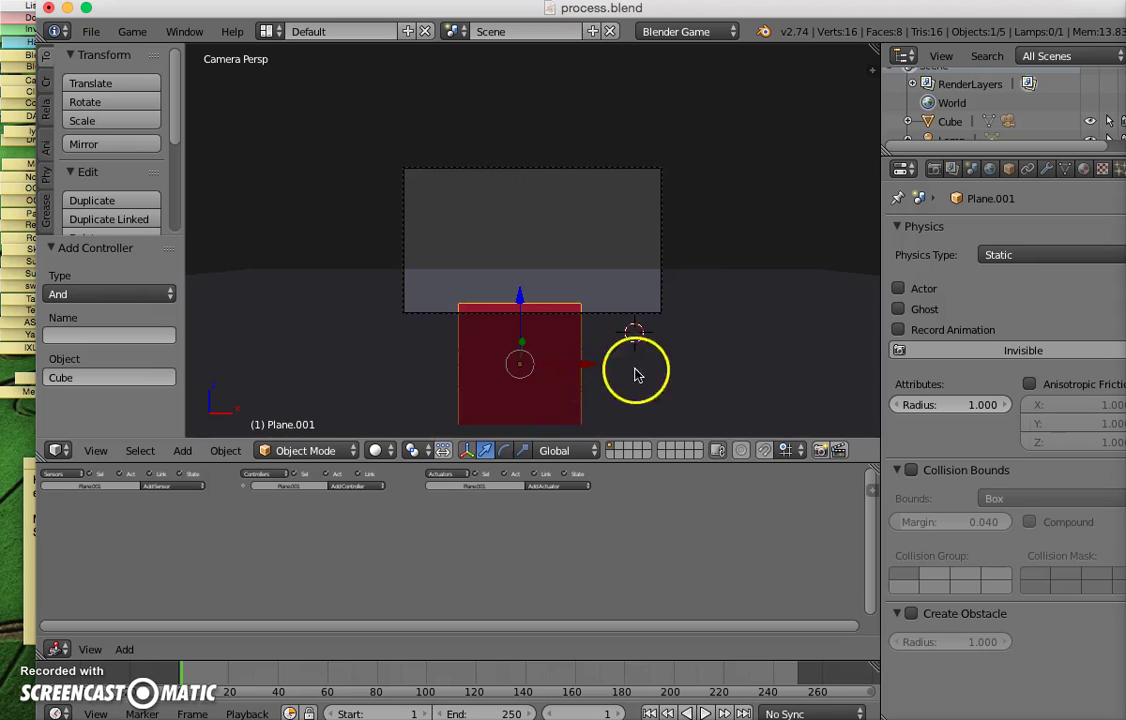
{"action": "right_click", "coordinate": [570, 388]}
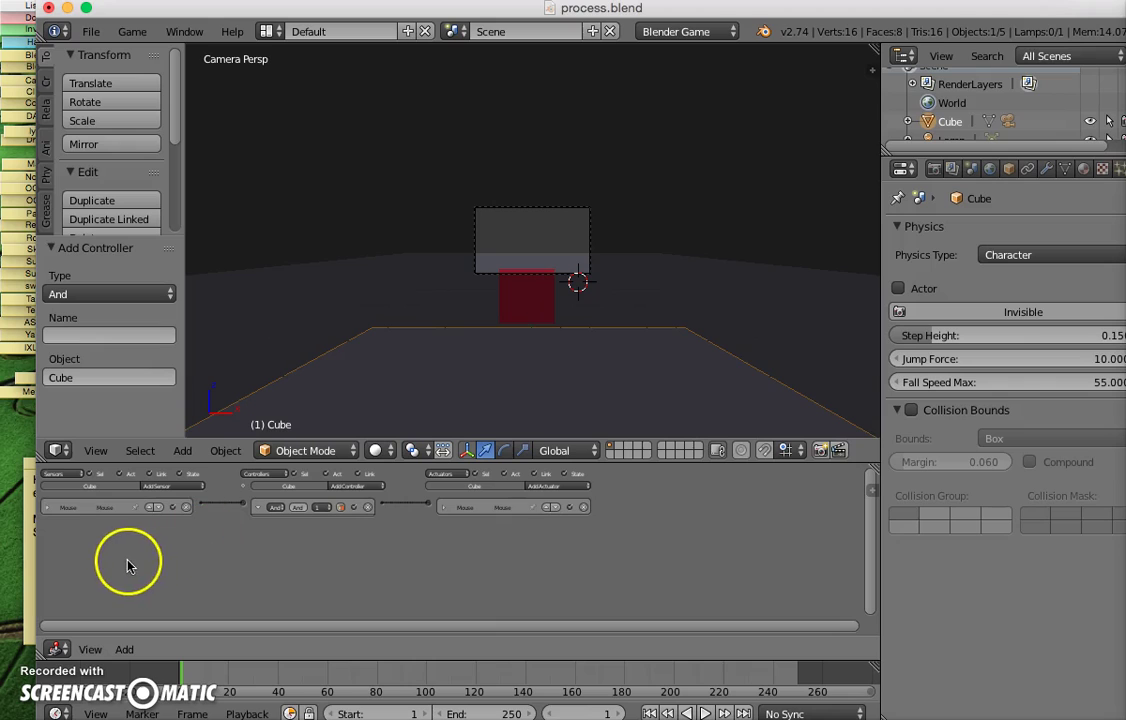
{"action": "left_click", "coordinate": [170, 487]}
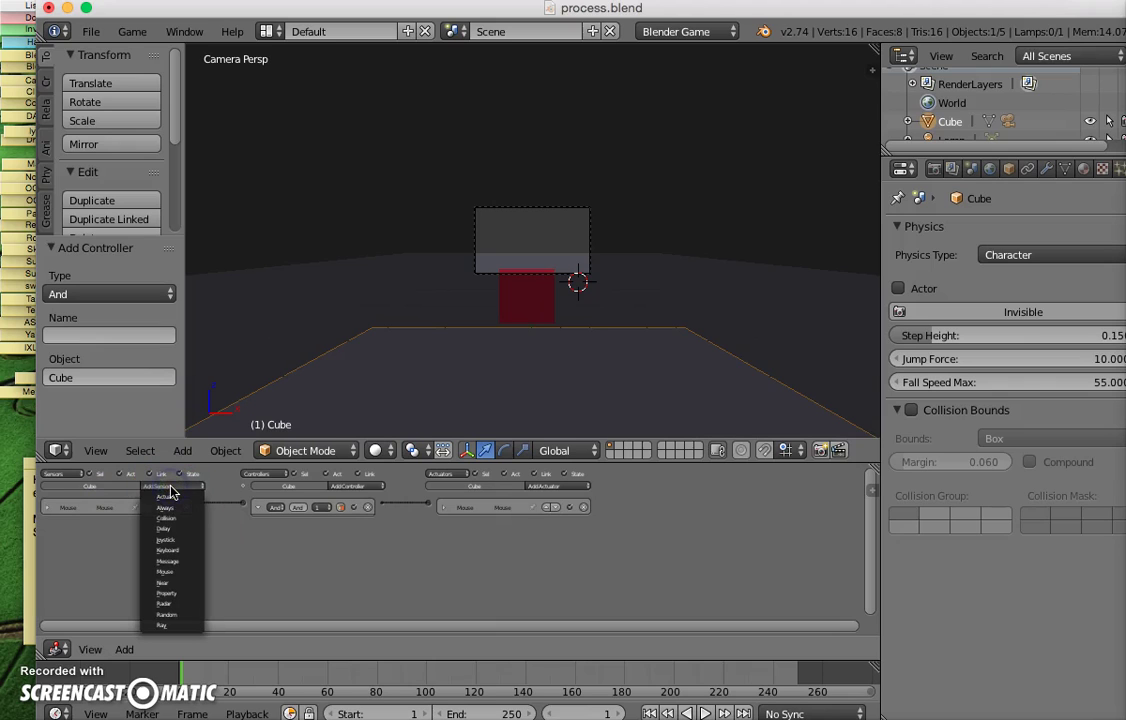
{"action": "left_click", "coordinate": [168, 549]}
{"action": "left_click", "coordinate": [139, 525]}
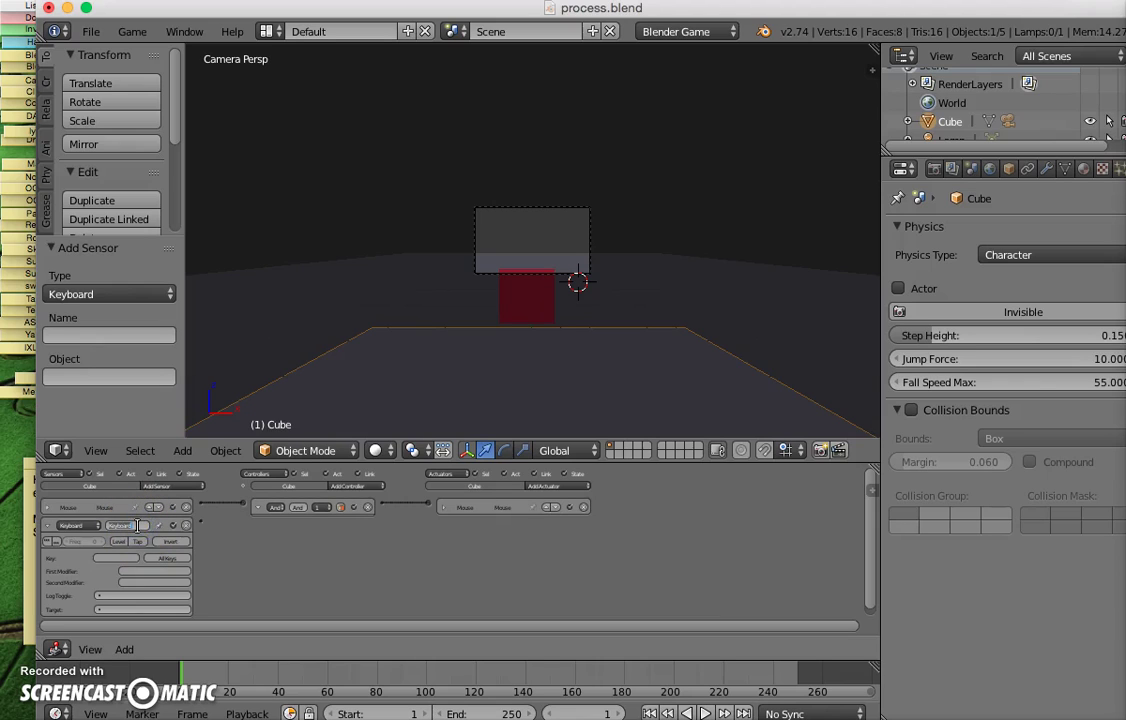
{"action": "left_click", "coordinate": [116, 556]}
{"action": "key", "text": "w"}
Add a Motion actuator to the cube and name it w.
{"action": "left_click", "coordinate": [569, 487]}
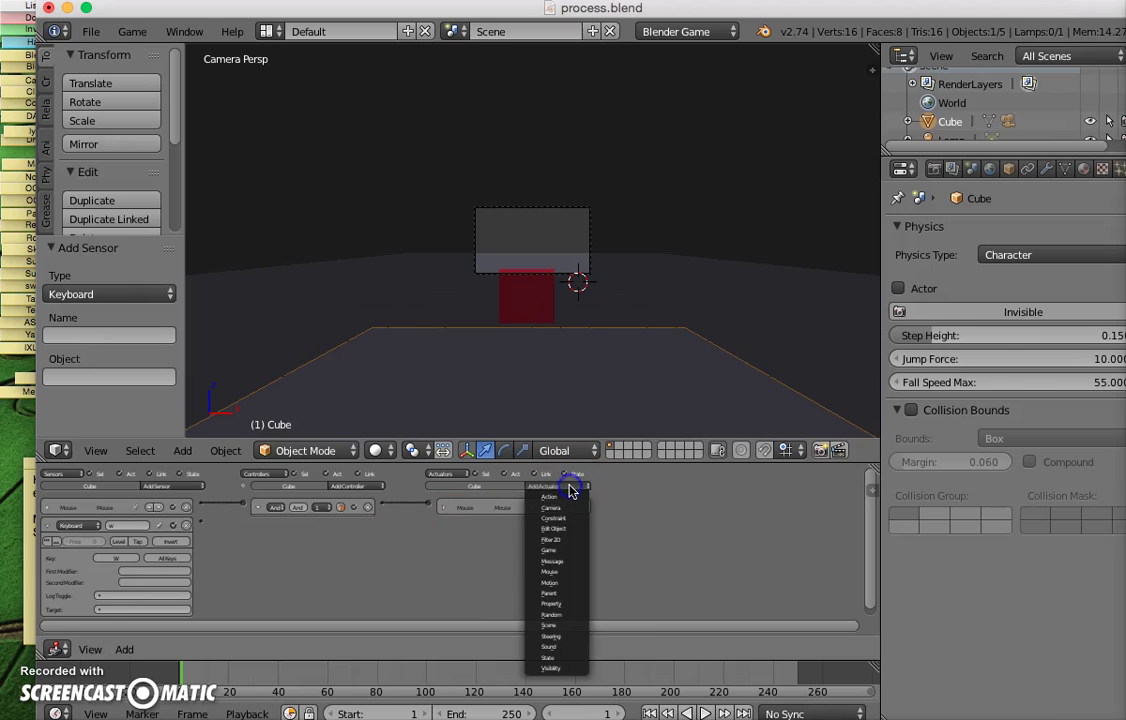
{"action": "left_click", "coordinate": [574, 583]}
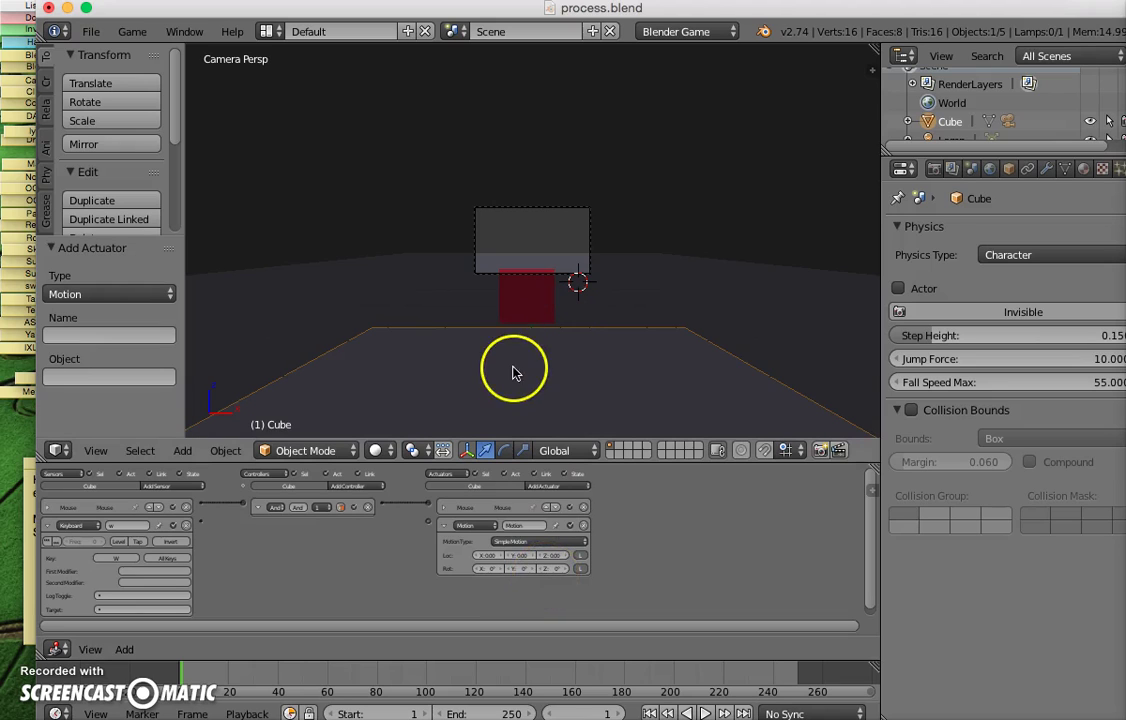
{"action": "left_click", "coordinate": [535, 527]}
{"action": "type", "text": "w"}
{"action": "left_click", "coordinate": [657, 537]}
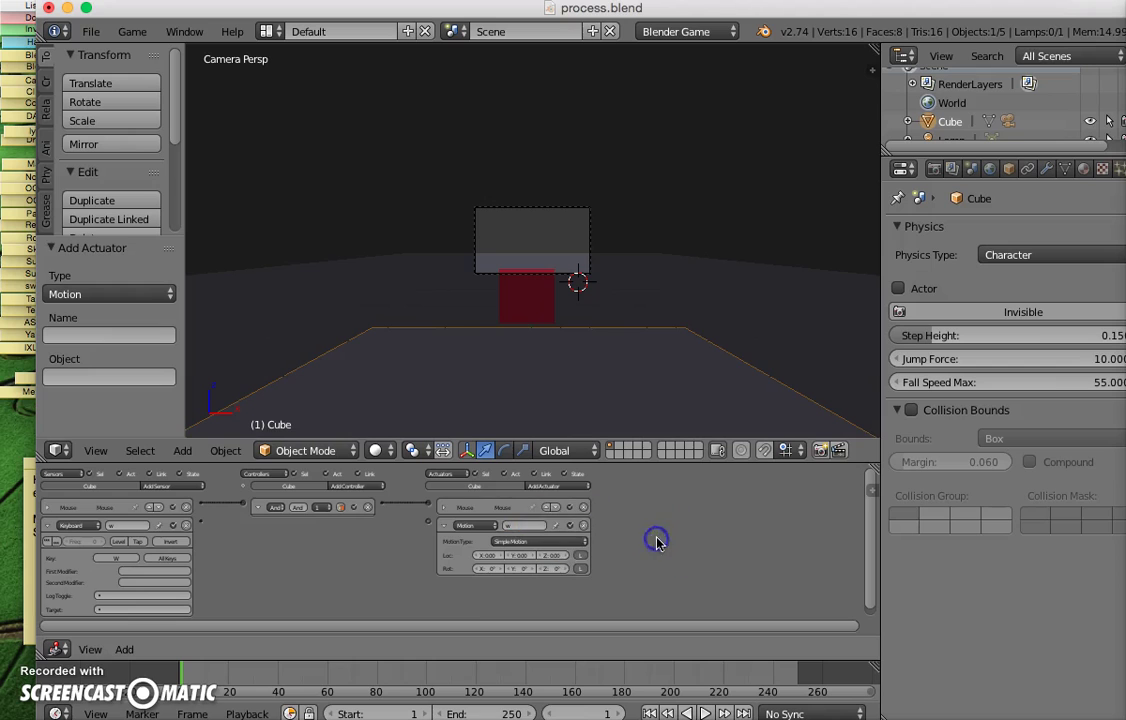
Leave the camera view and set the transform orientation to Local to show the cube's own axes.
{"action": "middle_click_drag", "start_coordinate": [698, 344], "coordinate": [558, 377]}
{"action": "scroll", "coordinate": [558, 380], "scroll_direction": "down", "scroll_amount": 8}
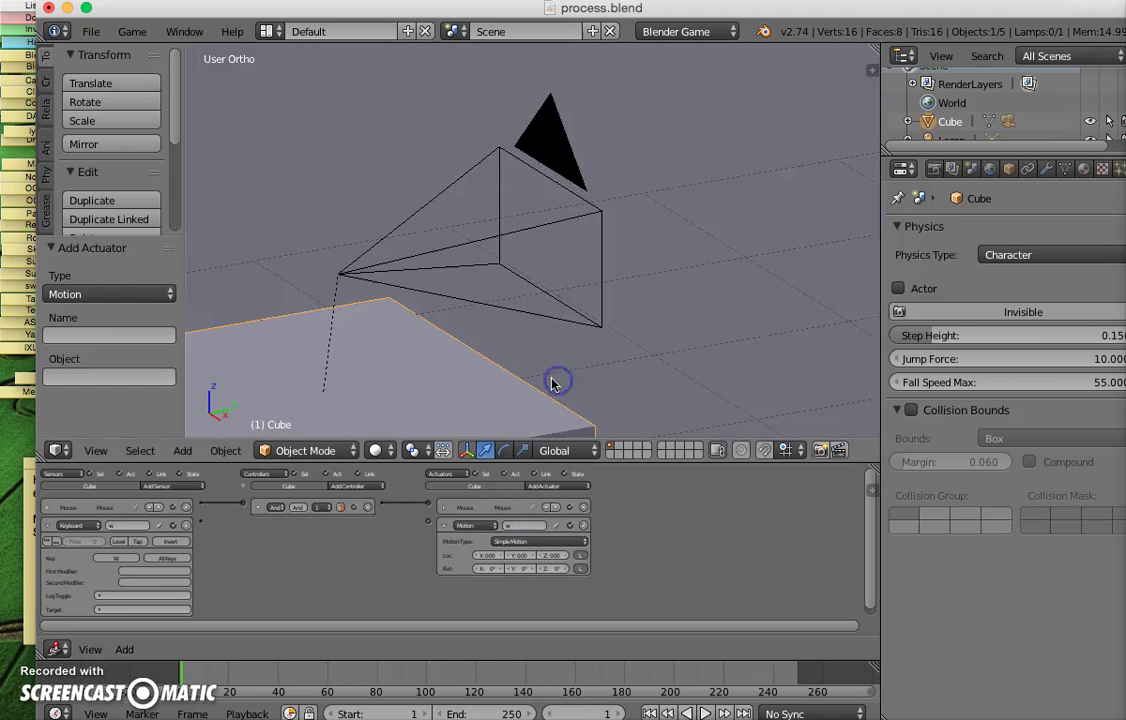
{"action": "left_click", "coordinate": [555, 450]}
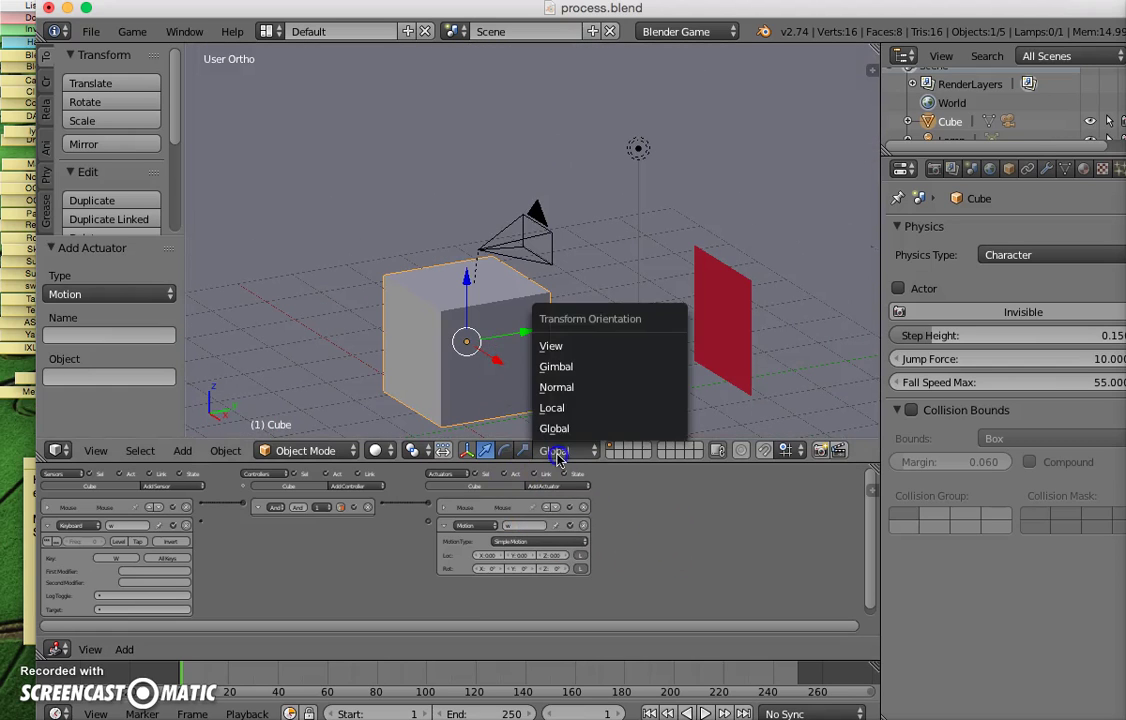
{"action": "left_click", "coordinate": [558, 408]}
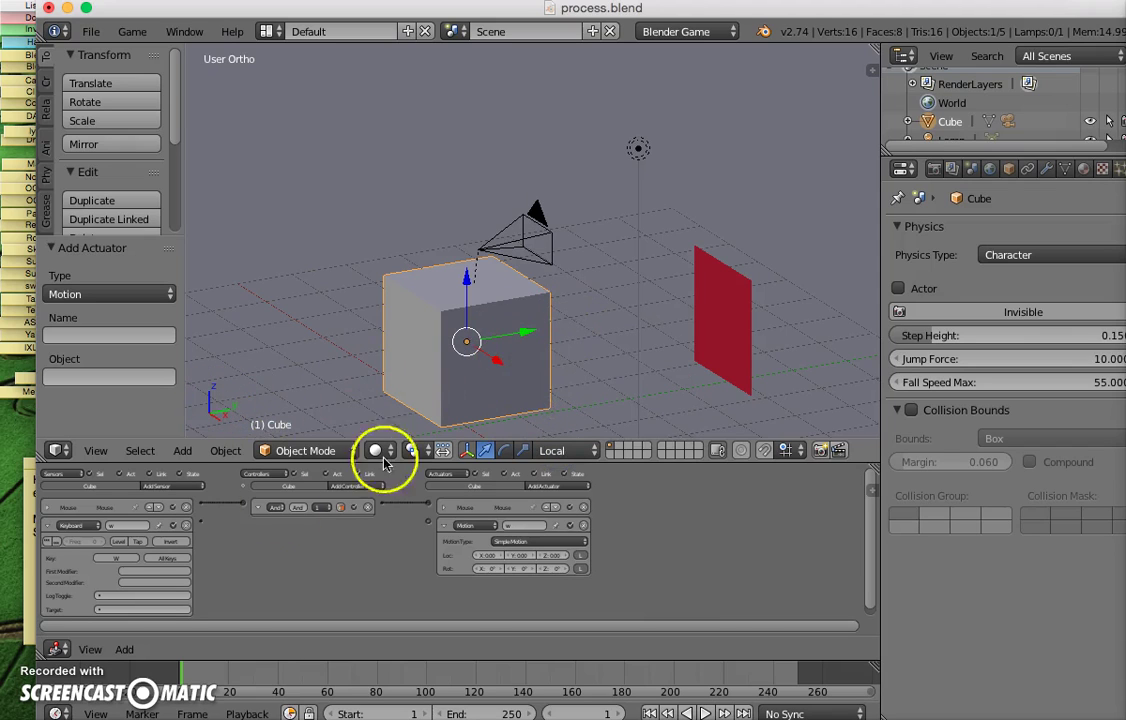
Set the w Motion actuator's Y location to 1.00 and connect the w Keyboard sensor to it through an And controller.
{"action": "left_click", "coordinate": [519, 563]}
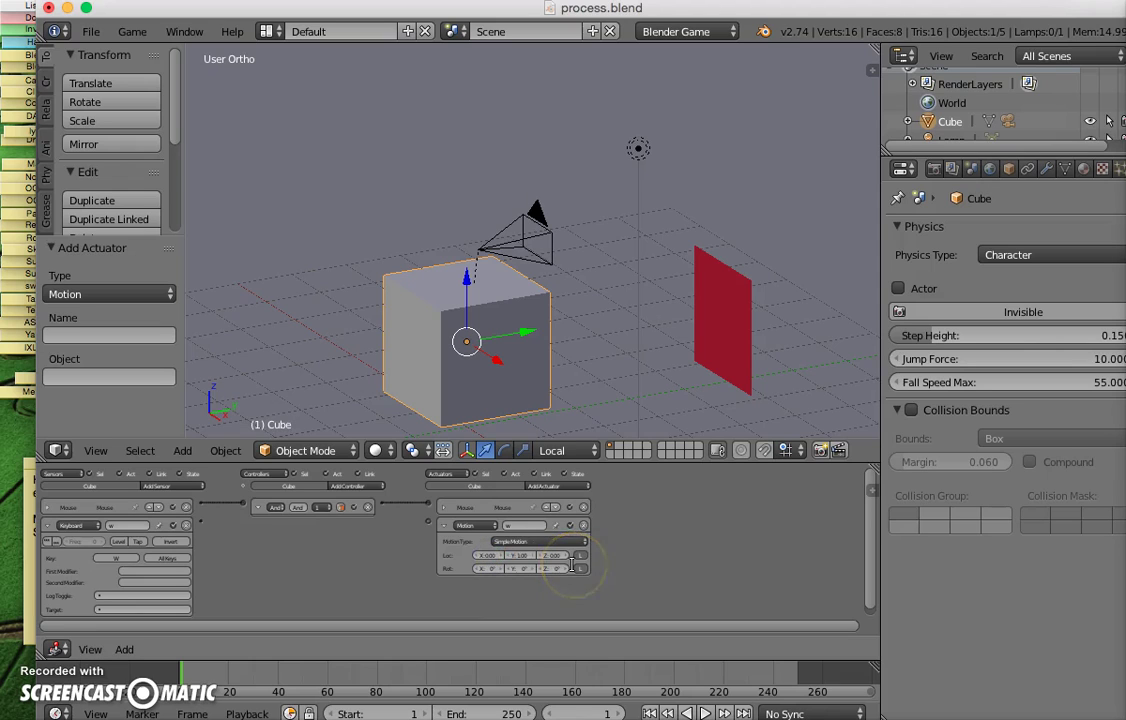
{"action": "left_click_drag", "start_coordinate": [201, 521], "coordinate": [430, 526]}
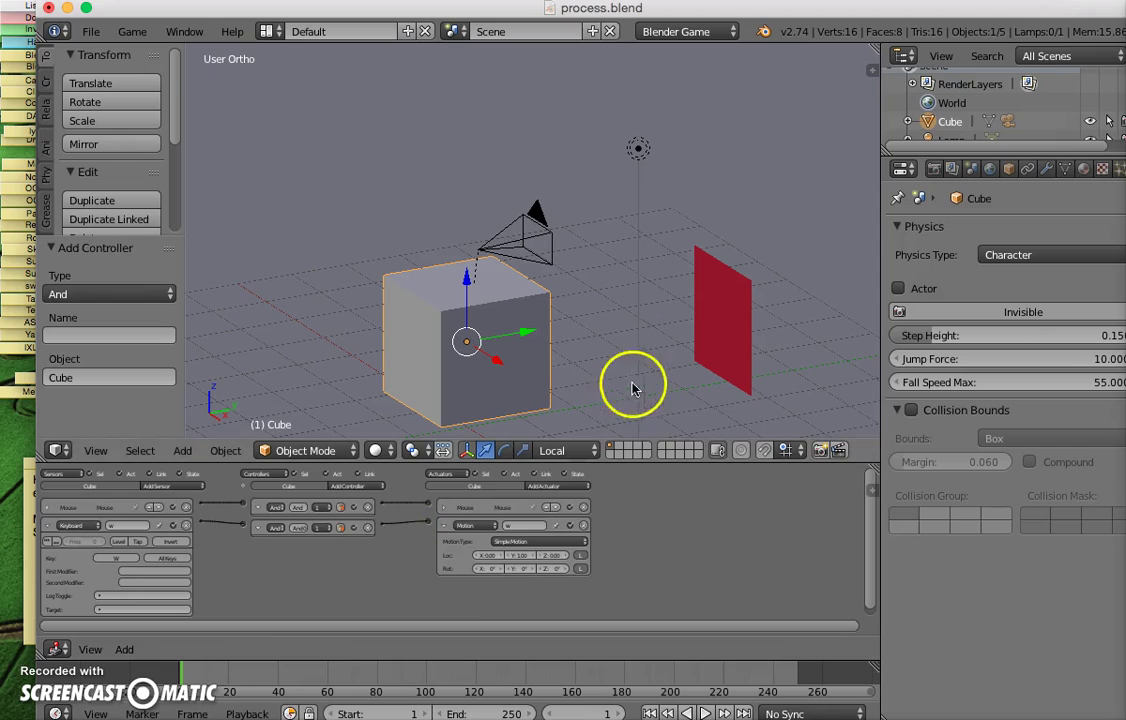
Run the game from the camera view to test the forward movement with the W key, and end the test.
{"action": "key", "text": "KP_5"}
{"action": "key", "text": "KP_0"}
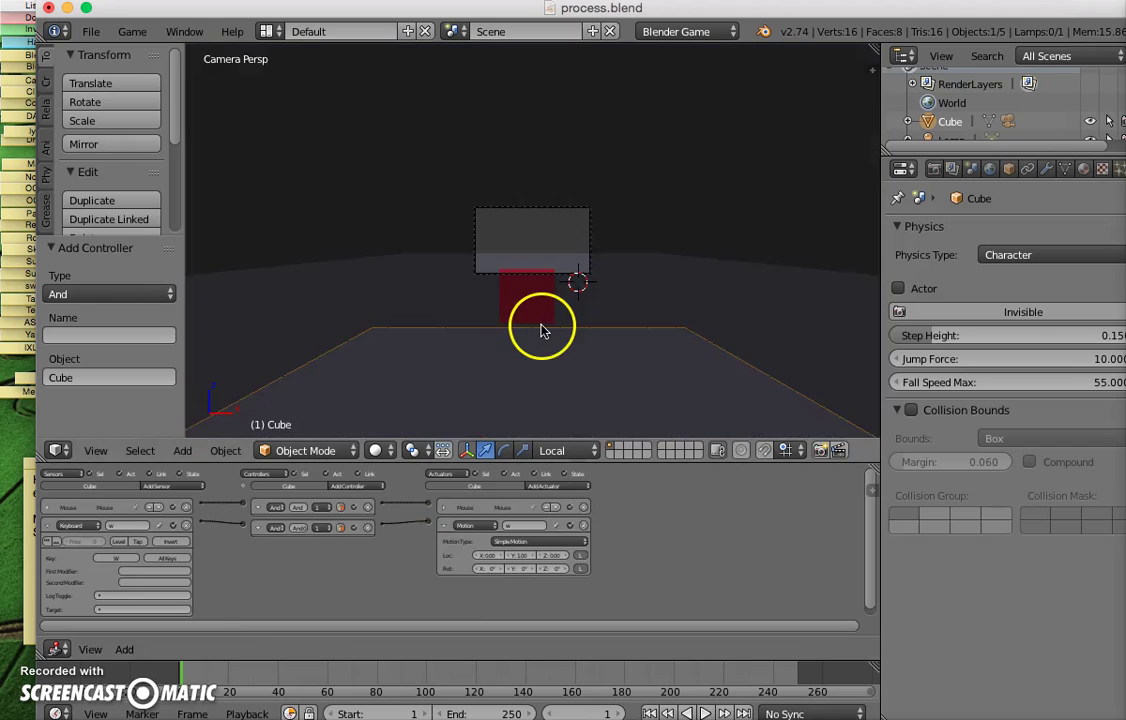
{"action": "key", "text": "p"}
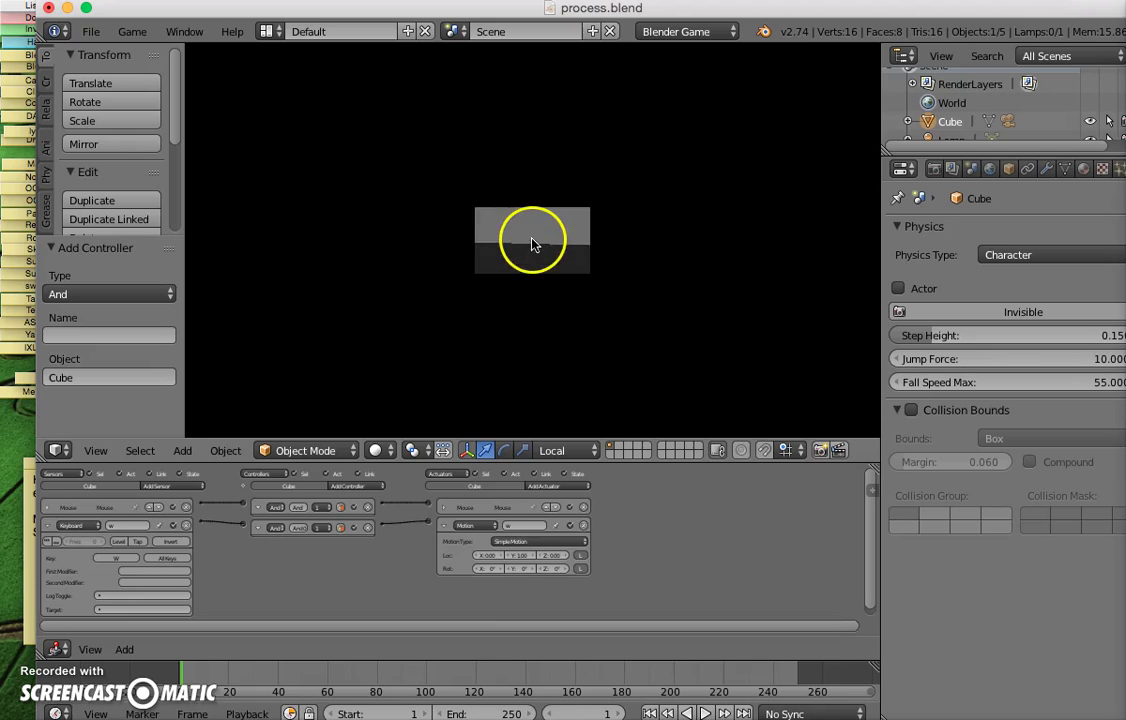
{"action": "key", "text": "Escape"}
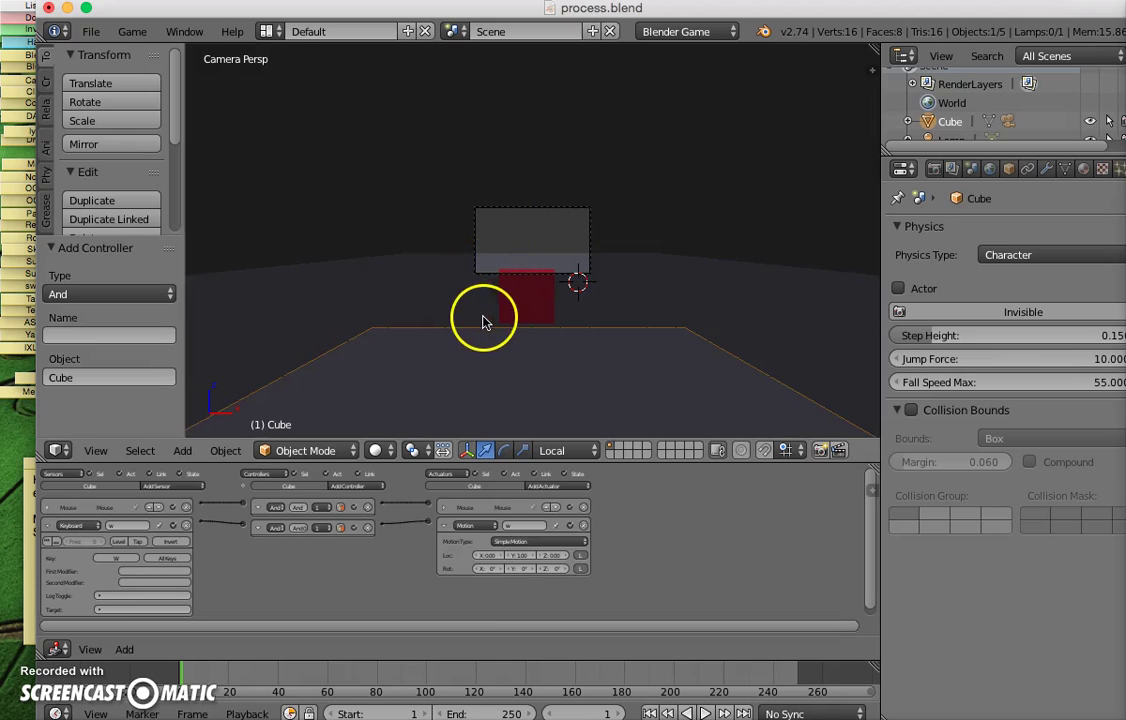
{"action": "scroll", "coordinate": [492, 318], "scroll_direction": "up", "scroll_amount": 5}
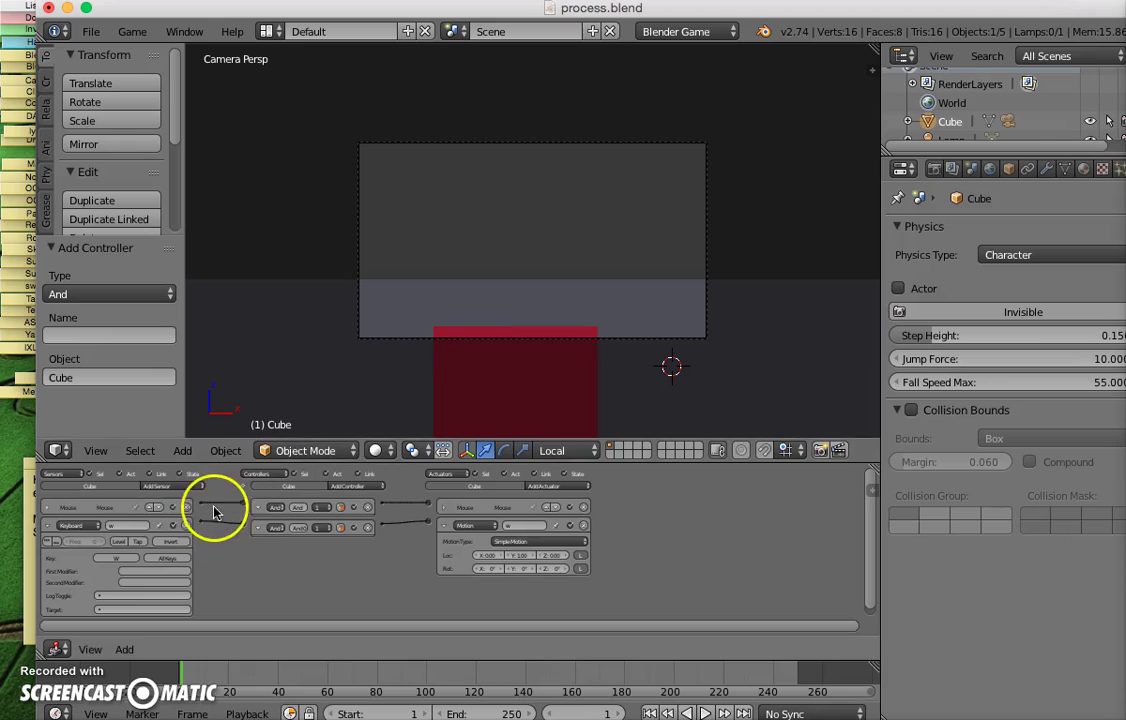
Collapse the w logic bricks and add a Keyboard sensor to the cube, named a and assigned to the A key.
{"action": "left_click", "coordinate": [46, 525]}
{"action": "left_click", "coordinate": [446, 525]}
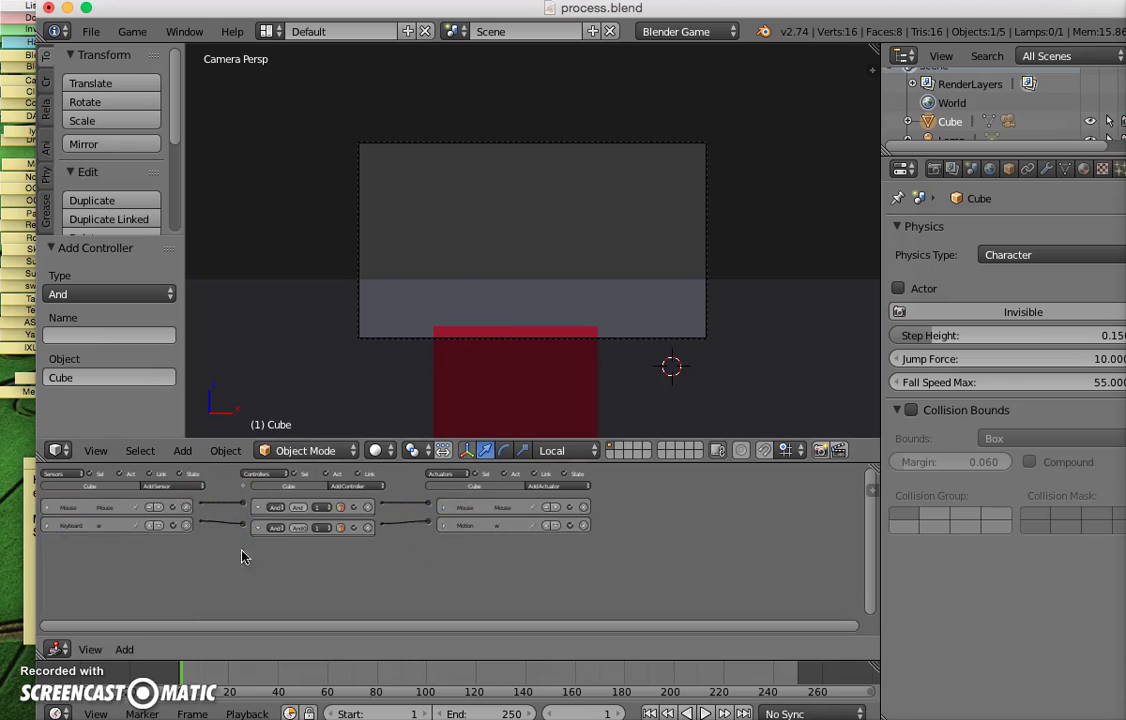
{"action": "left_click", "coordinate": [172, 486]}
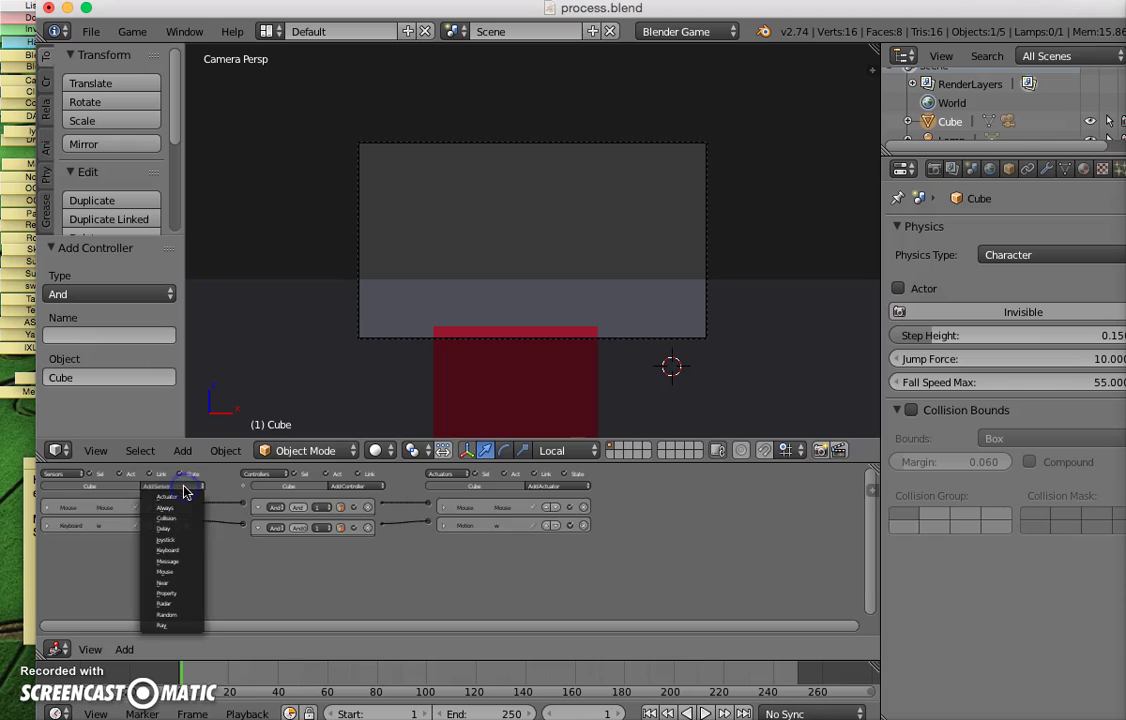
{"action": "left_click", "coordinate": [180, 552]}
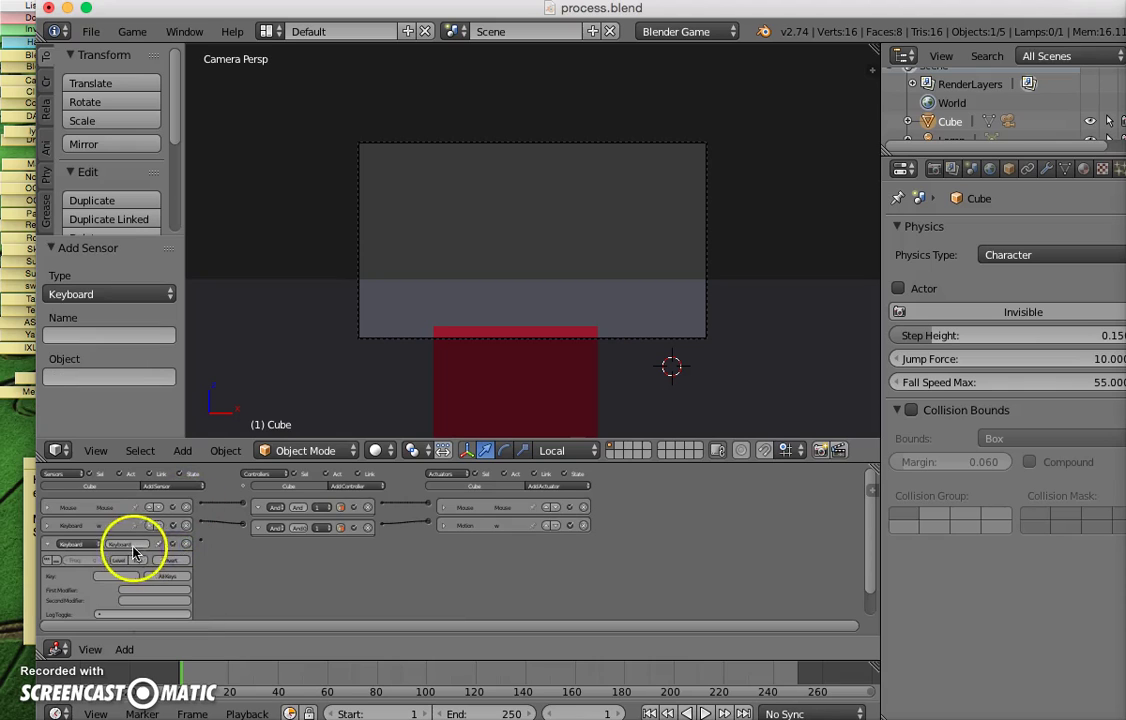
{"action": "left_click", "coordinate": [126, 577]}
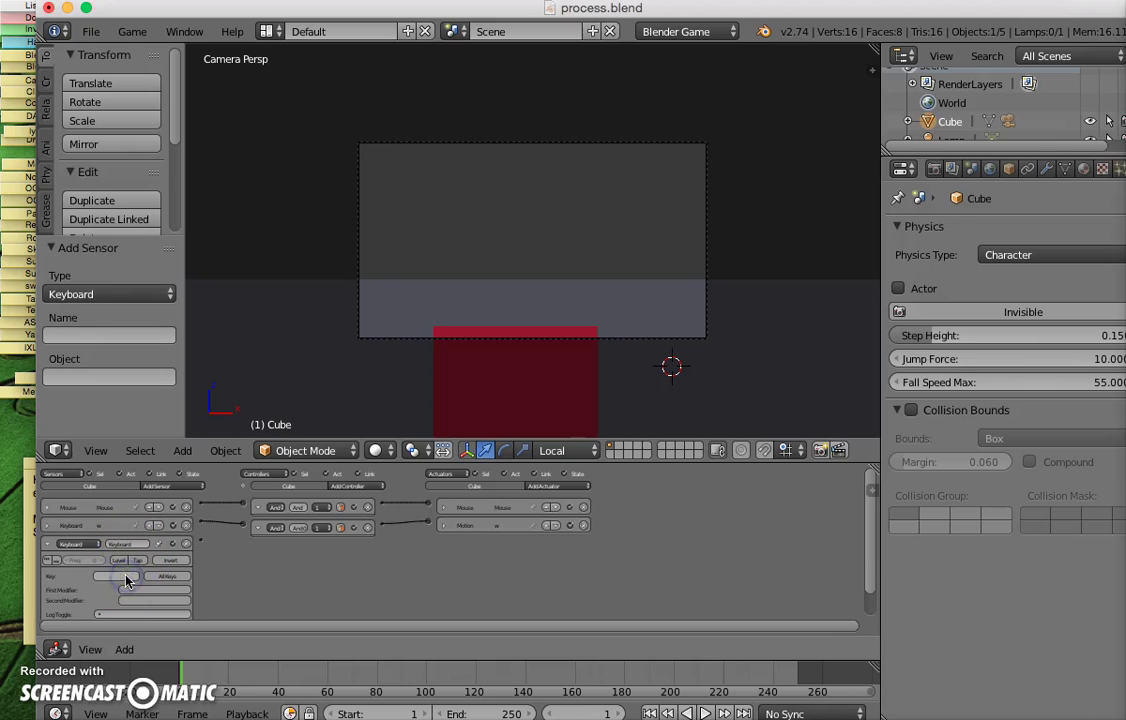
{"action": "left_click", "coordinate": [117, 579]}
{"action": "left_click", "coordinate": [143, 541]}
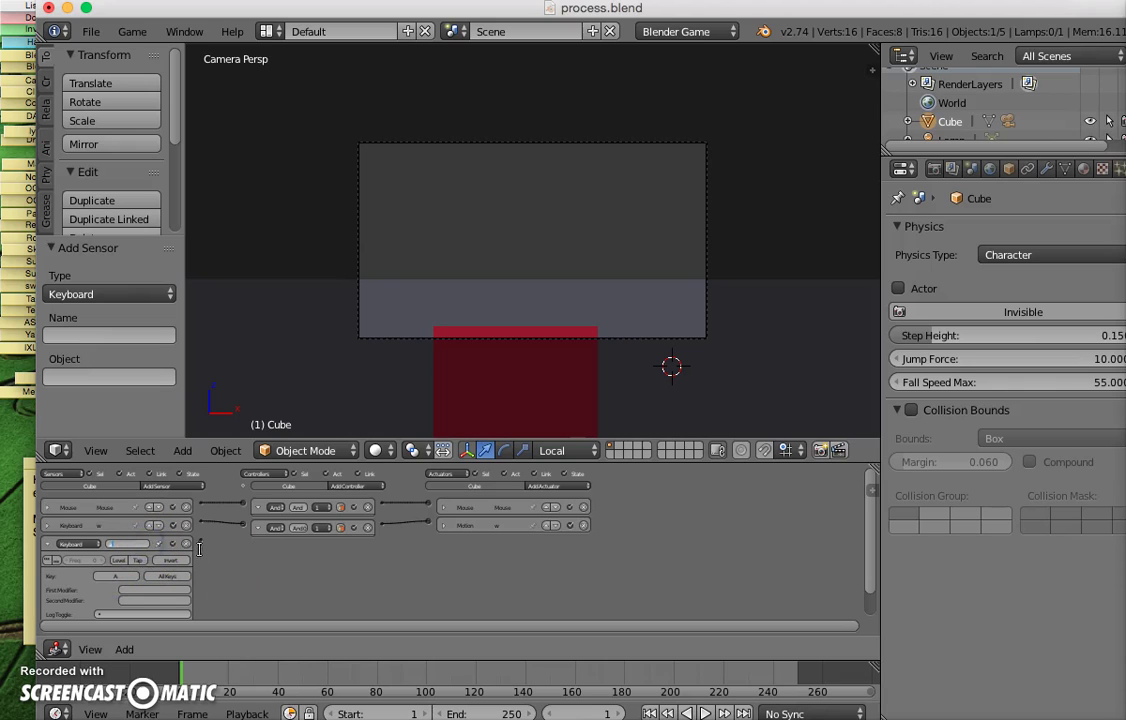
Add a Motion actuator with X location -0.50 to the cube and connect the a Keyboard sensor to it through an And controller.
{"action": "left_click", "coordinate": [530, 486]}
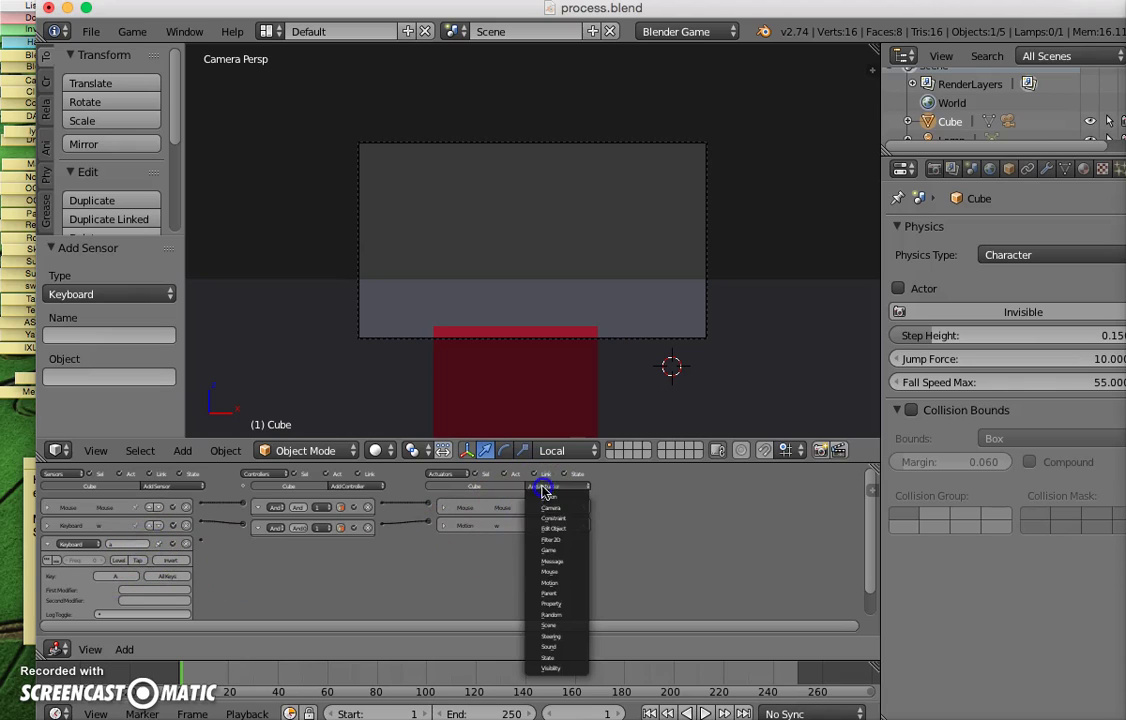
{"action": "left_click", "coordinate": [560, 582]}
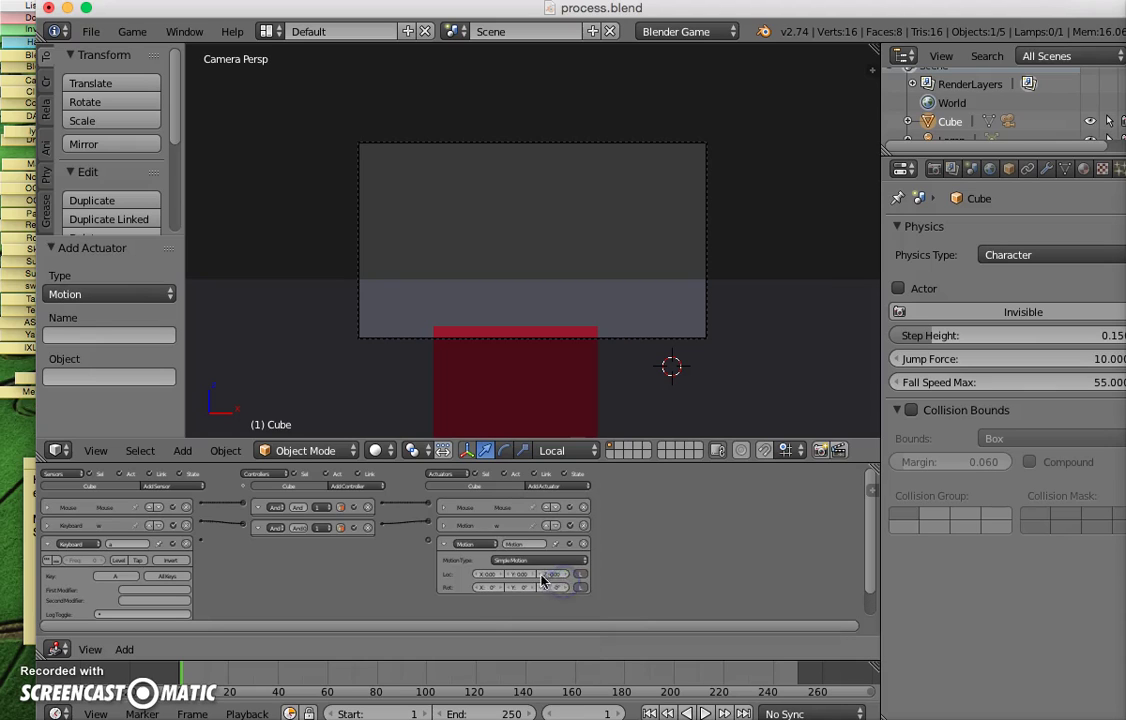
{"action": "left_click", "coordinate": [488, 576]}
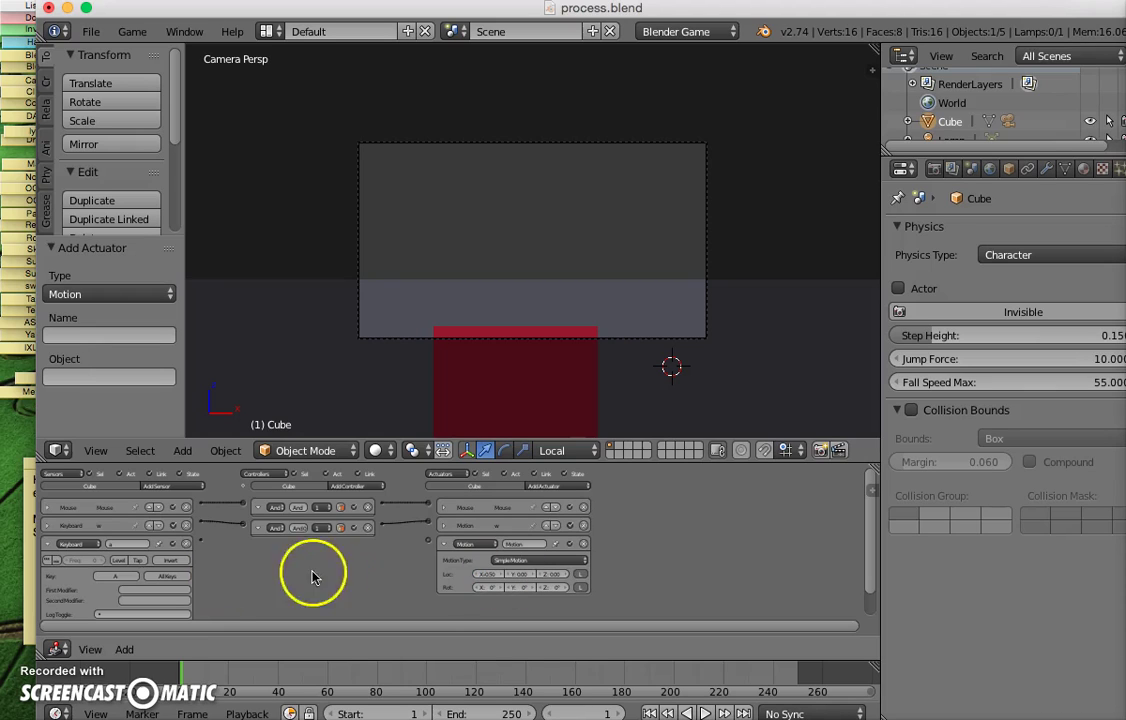
{"action": "left_click_drag", "start_coordinate": [198, 541], "coordinate": [430, 541]}
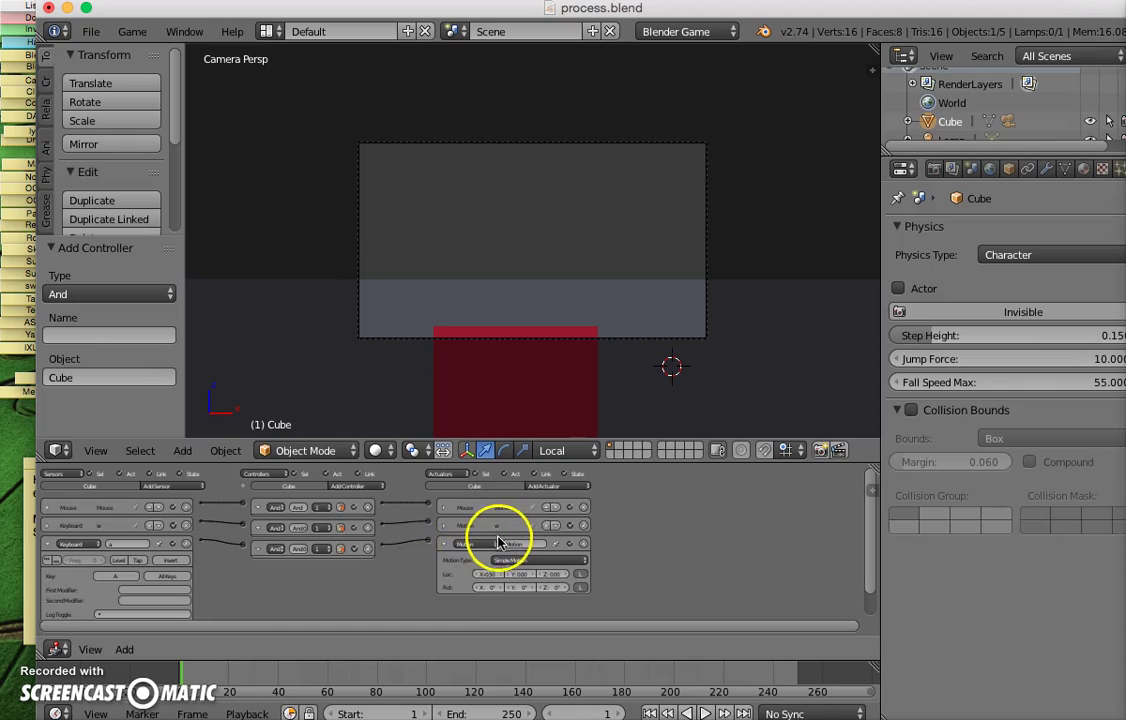
Collapse the new Motion actuator and change the w actuator's motion type to Character Motion.
{"action": "left_click", "coordinate": [442, 543]}
{"action": "left_click", "coordinate": [444, 526]}
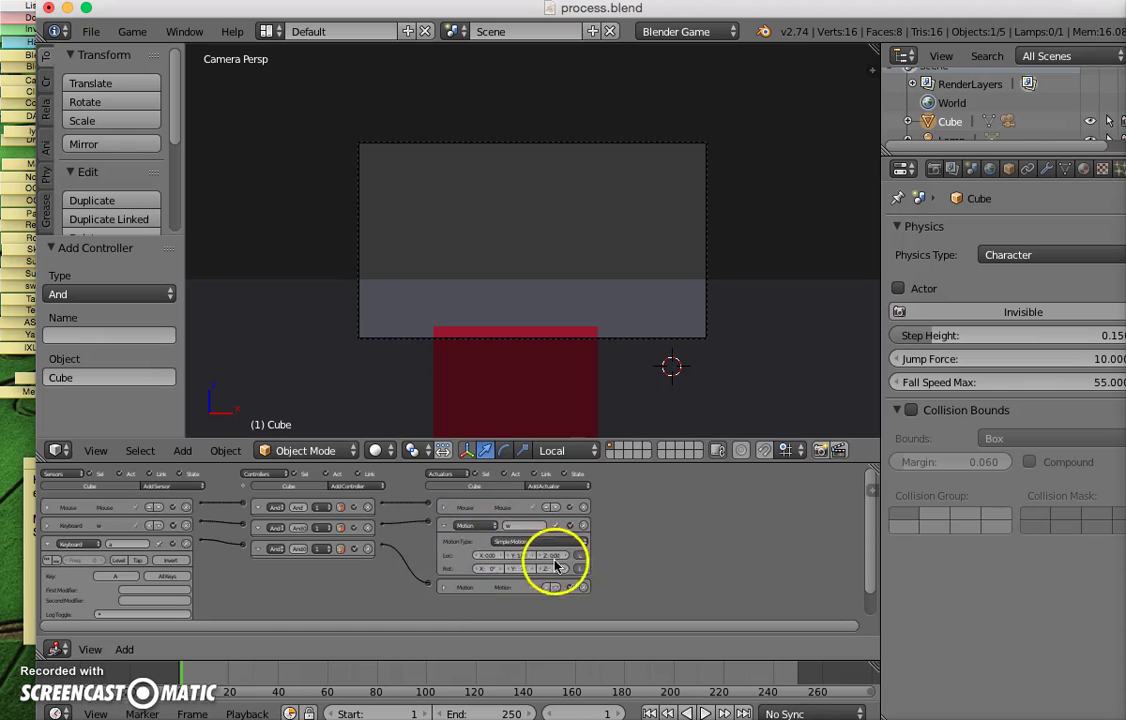
{"action": "left_click", "coordinate": [518, 543]}
{"action": "left_click", "coordinate": [530, 510]}
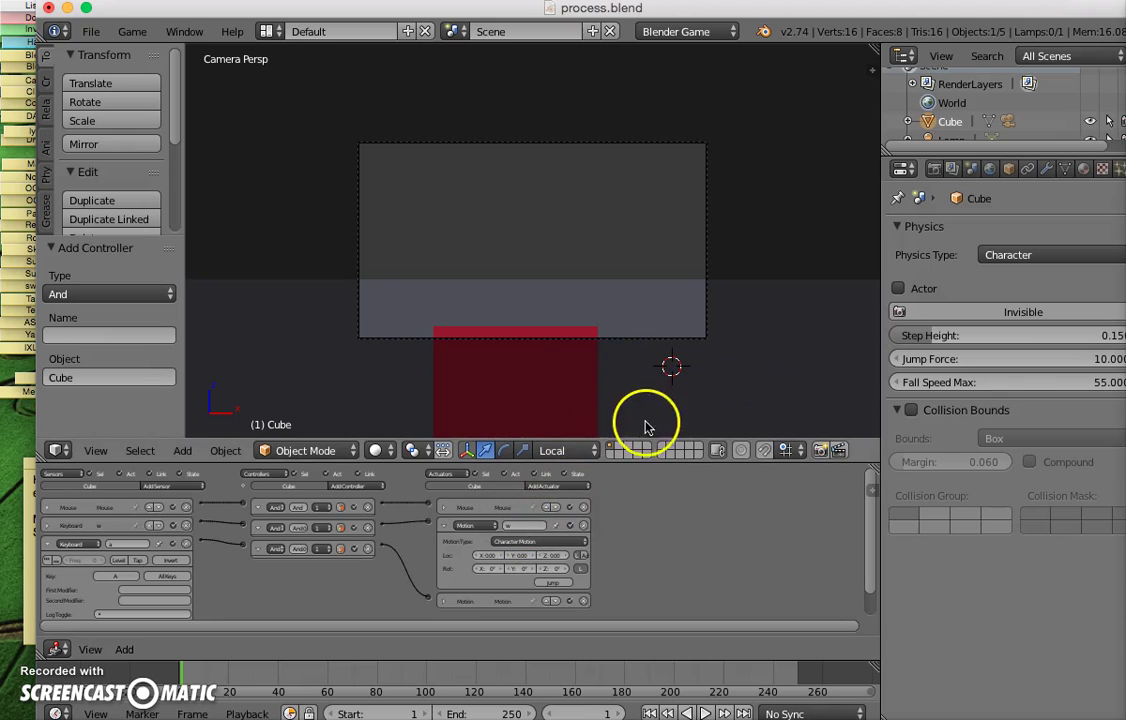
Change the motion type of the actuator linked to the a sensor to Character Motion, collapsing both Motion actuators.
{"action": "scroll", "coordinate": [651, 416], "scroll_direction": "down", "scroll_amount": 6}
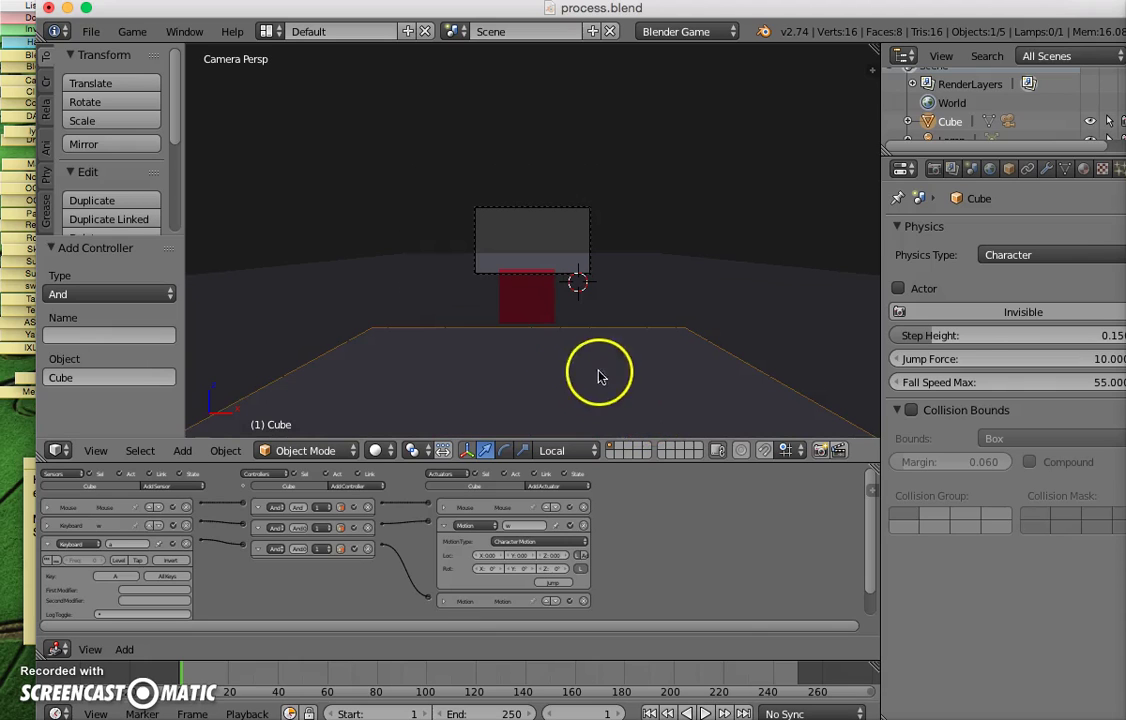
{"action": "left_click", "coordinate": [444, 526]}
{"action": "left_click", "coordinate": [444, 544]}
{"action": "left_click", "coordinate": [508, 559]}
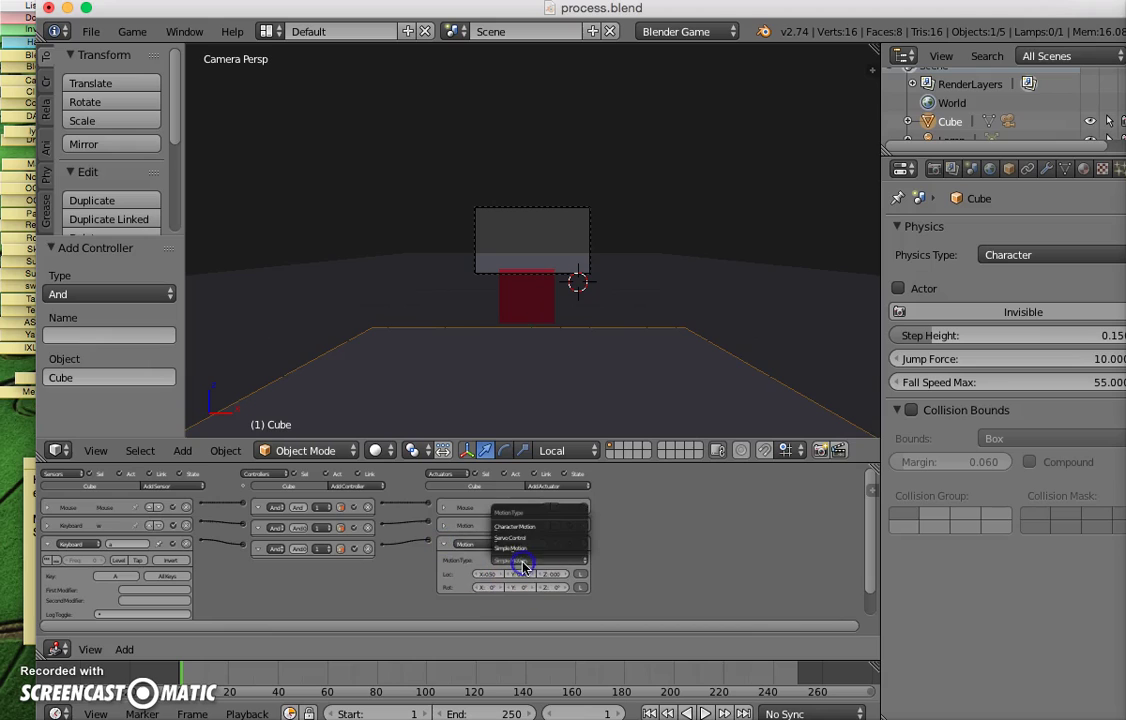
{"action": "left_click", "coordinate": [528, 533]}
{"action": "left_click", "coordinate": [445, 544]}
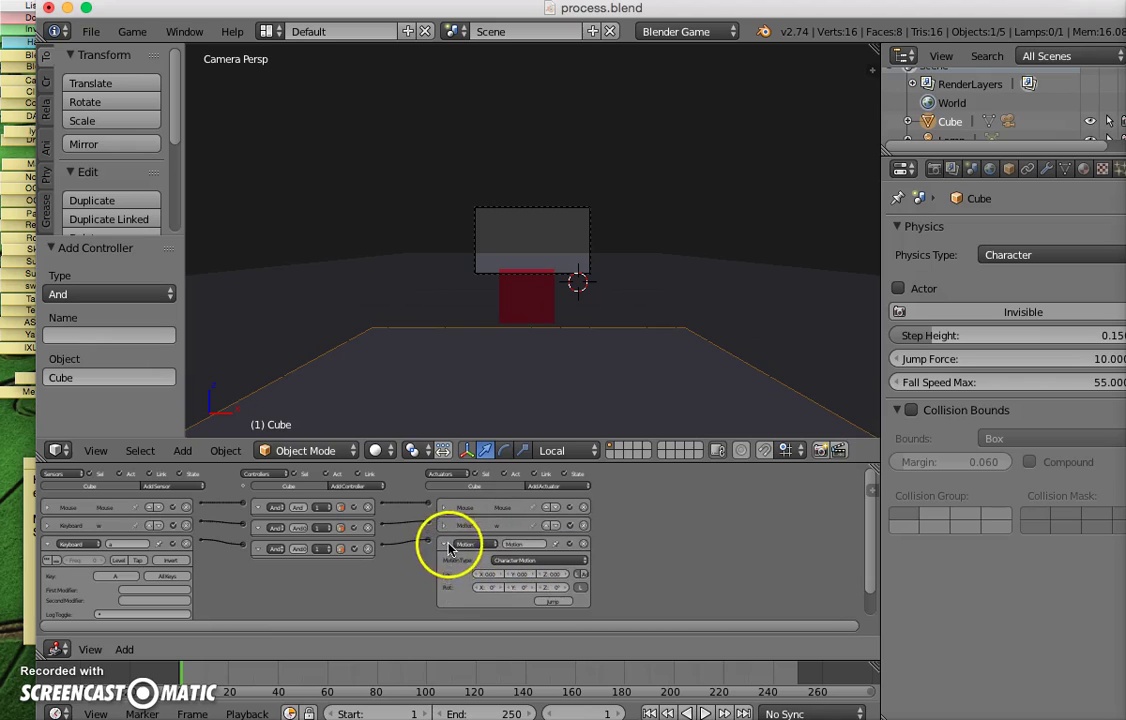
Run the game from the camera view to test the cube with Character Motion actuators, and end the test.
{"action": "scroll", "coordinate": [690, 333], "scroll_direction": "up", "scroll_amount": 2}
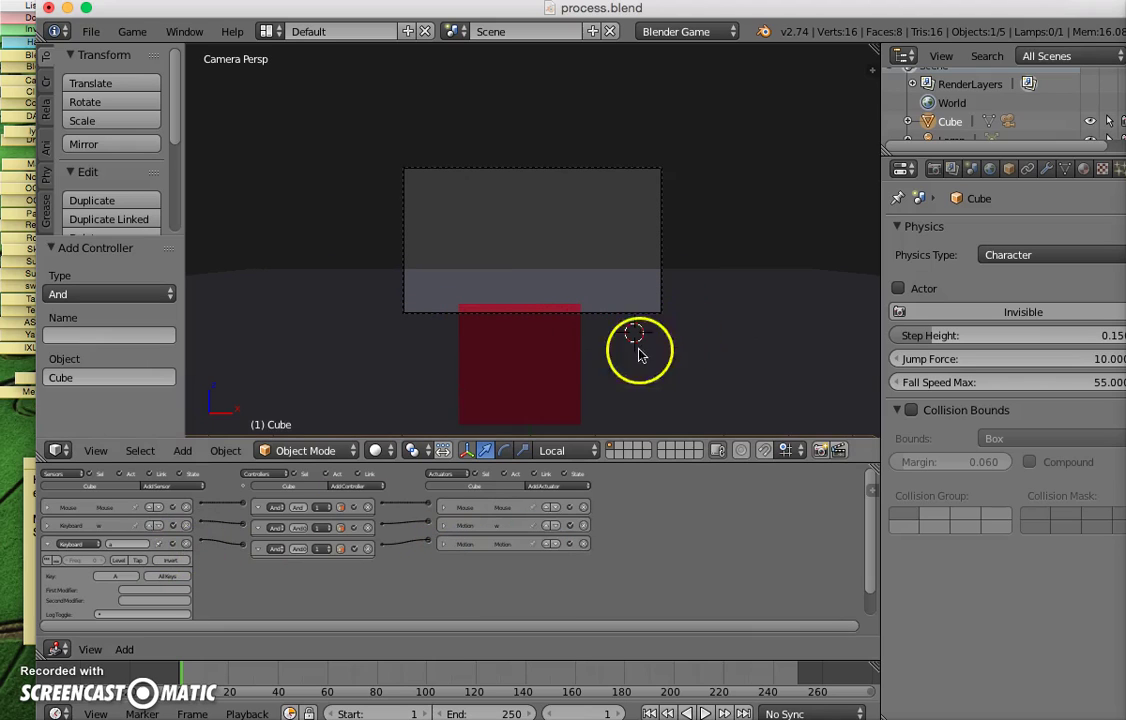
{"action": "key", "text": "KP_0"}
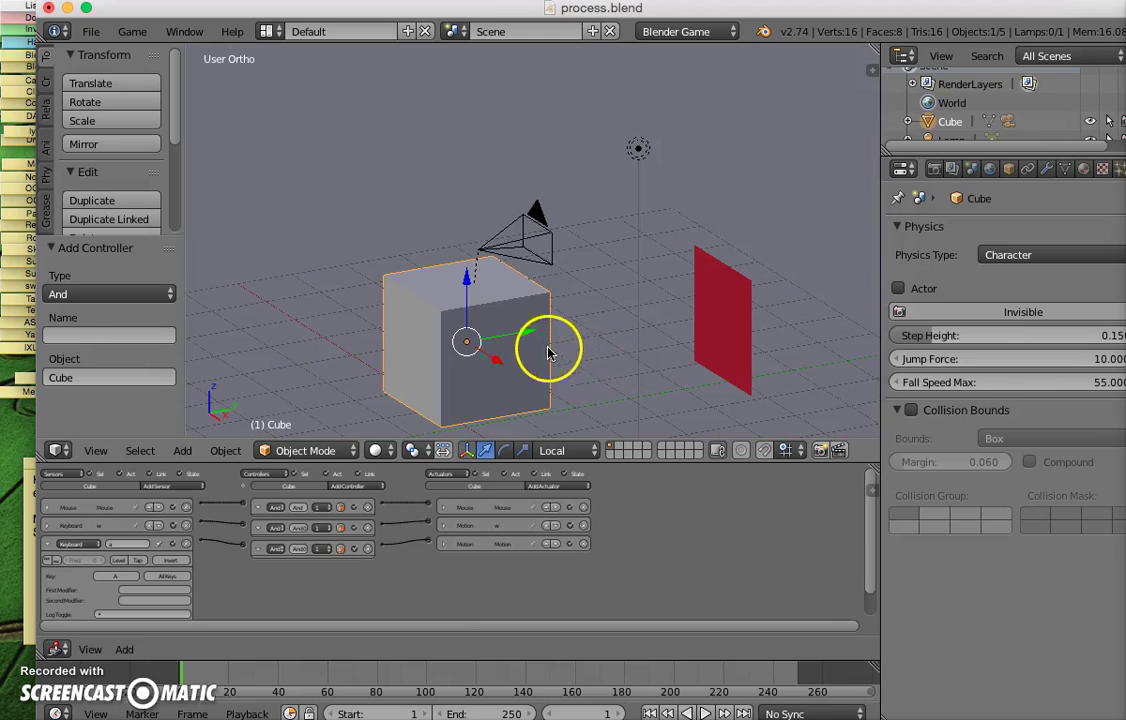
{"action": "key", "text": "KP_0"}
{"action": "key", "text": "p"}
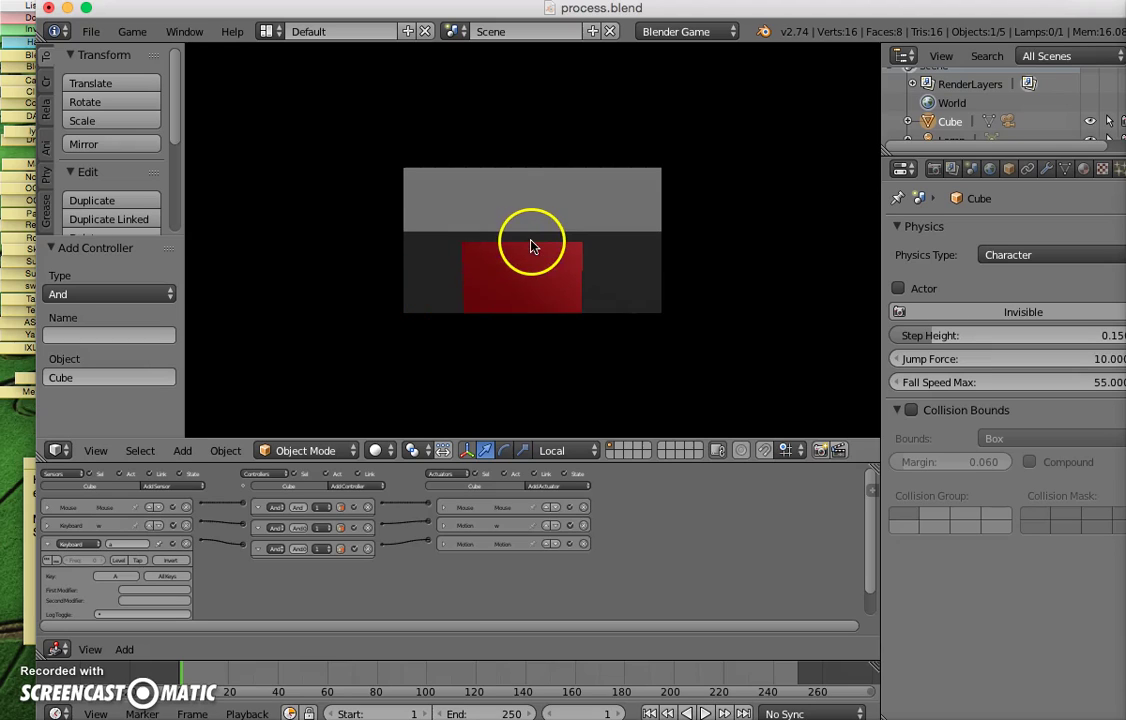
{"action": "key", "text": "Escape"}
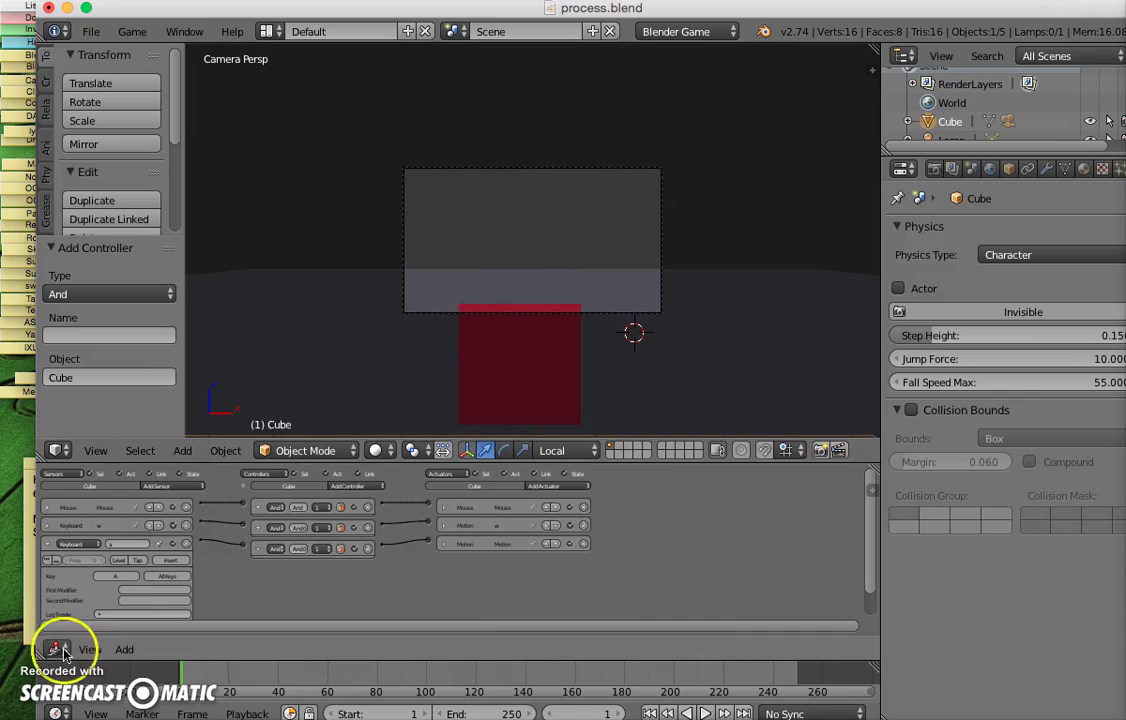
Set the Y location of the w Character Motion actuator to 1.00.
{"action": "left_click", "coordinate": [445, 529]}
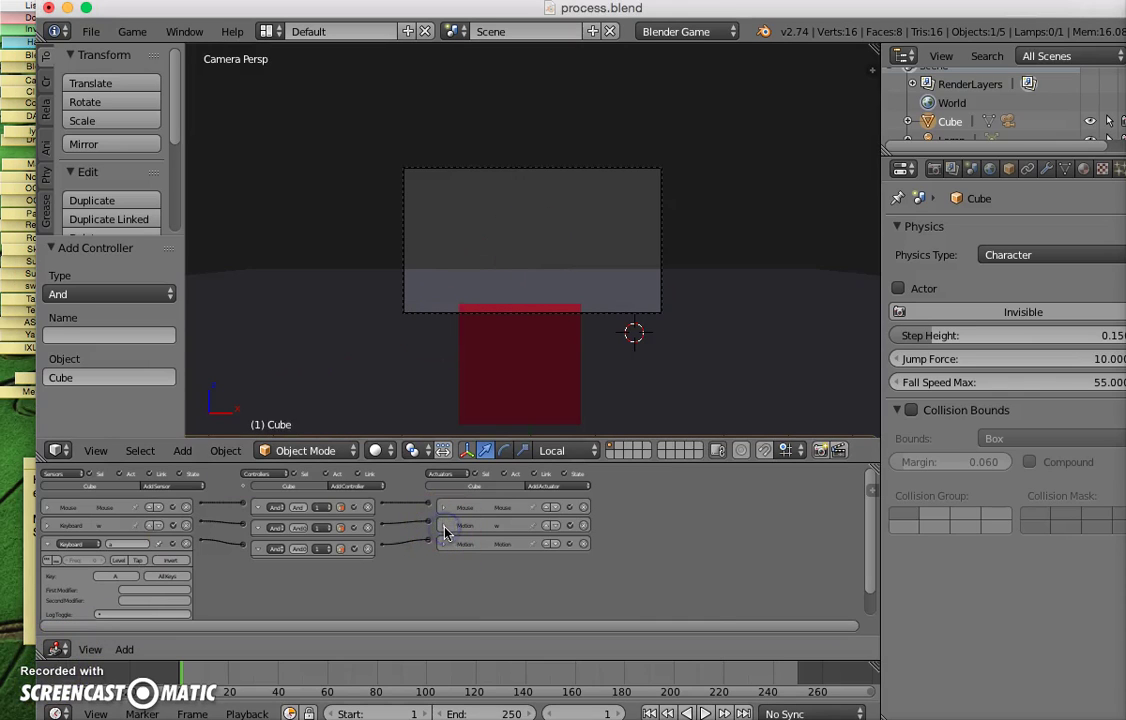
{"action": "left_click", "coordinate": [443, 529]}
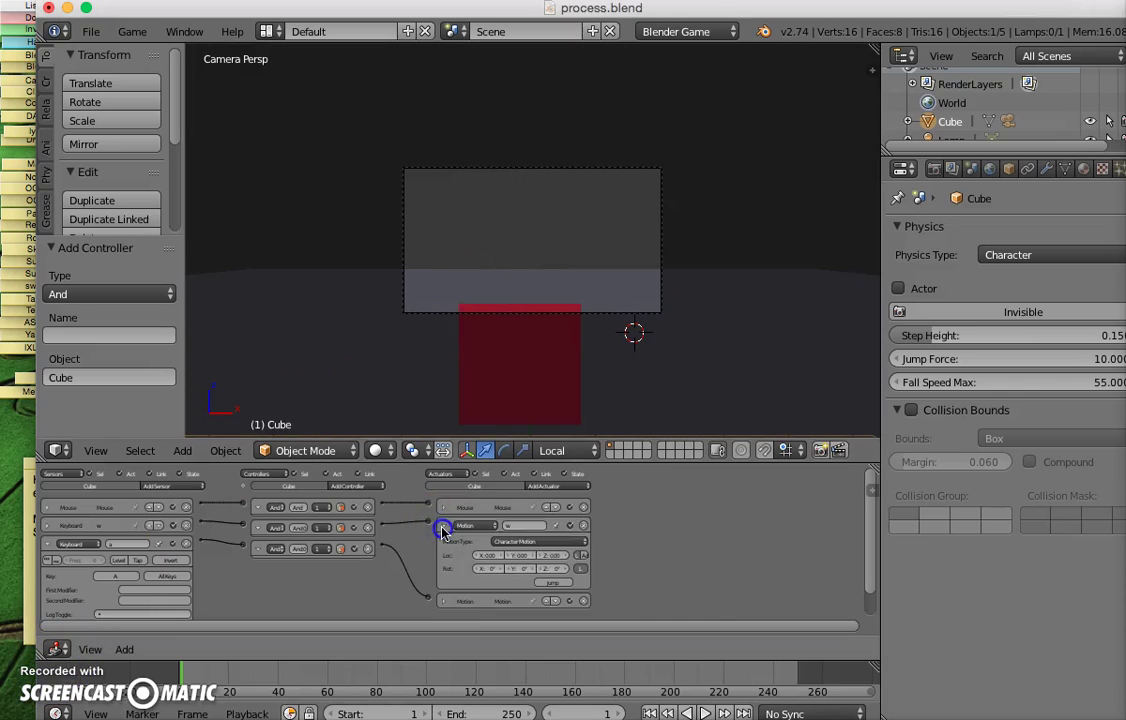
{"action": "left_click", "coordinate": [522, 557]}
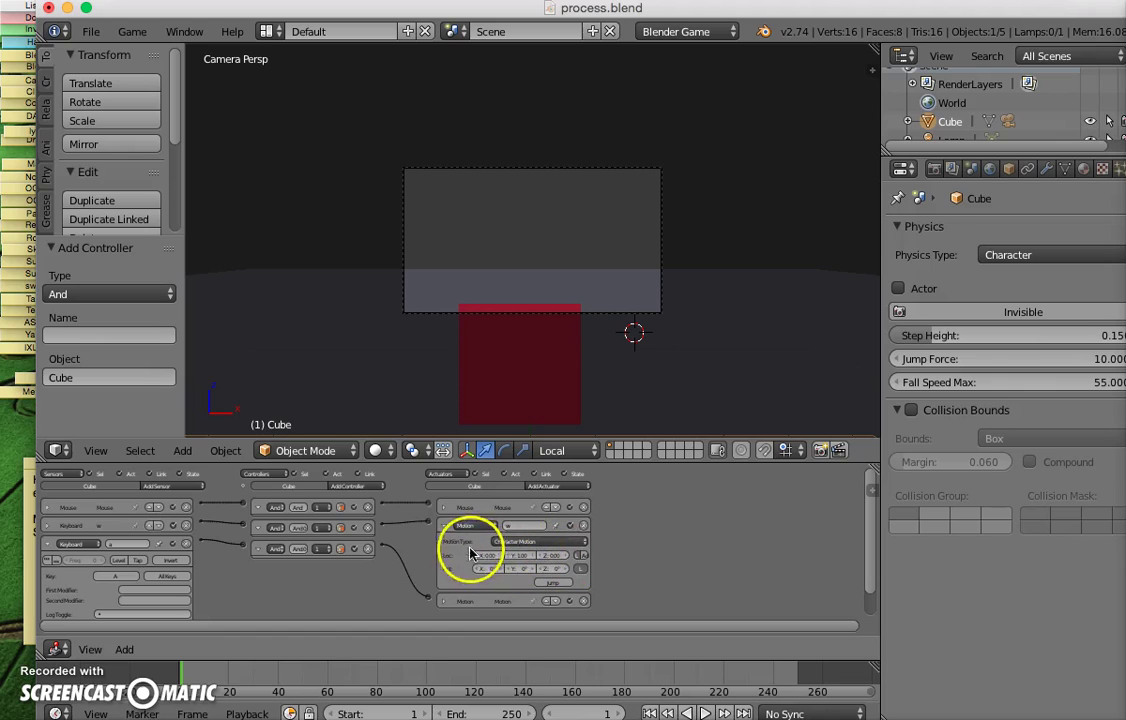
Collapse the w actuator and set the X location of the a sensor's Character Motion actuator to -0.50.
{"action": "left_click", "coordinate": [444, 527]}
{"action": "left_click", "coordinate": [443, 544]}
{"action": "left_click", "coordinate": [496, 577]}
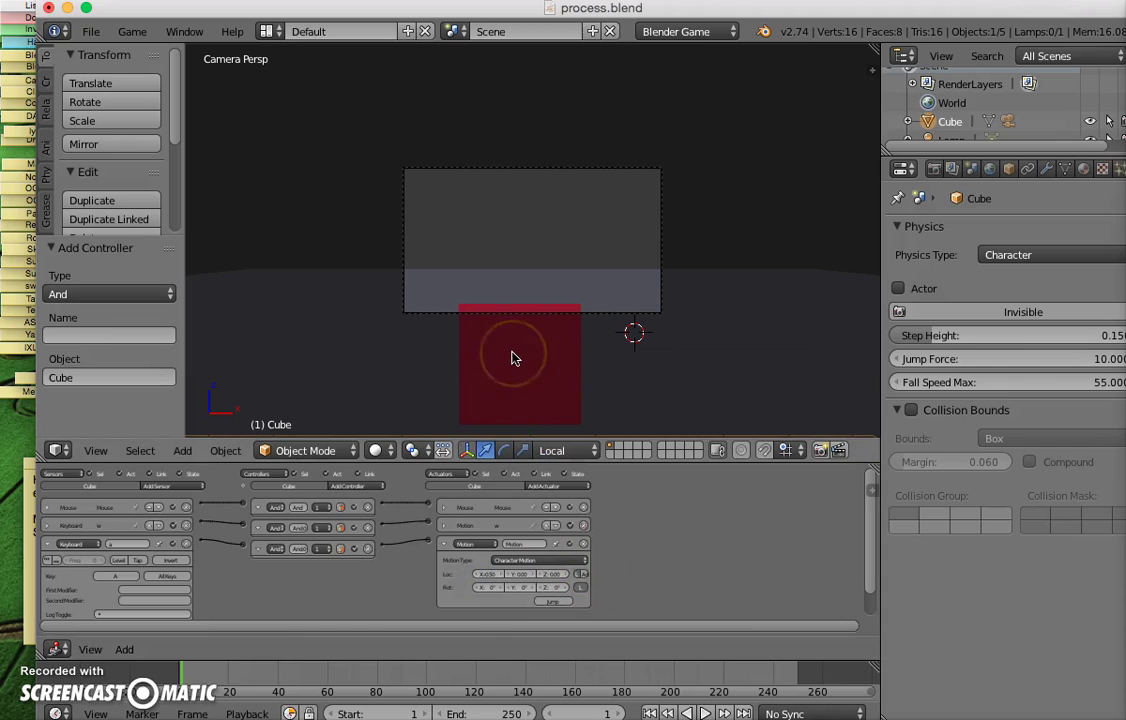
Run the game from the camera view to test the W and A key movement, and end the test.
{"action": "key", "text": "KP_0"}
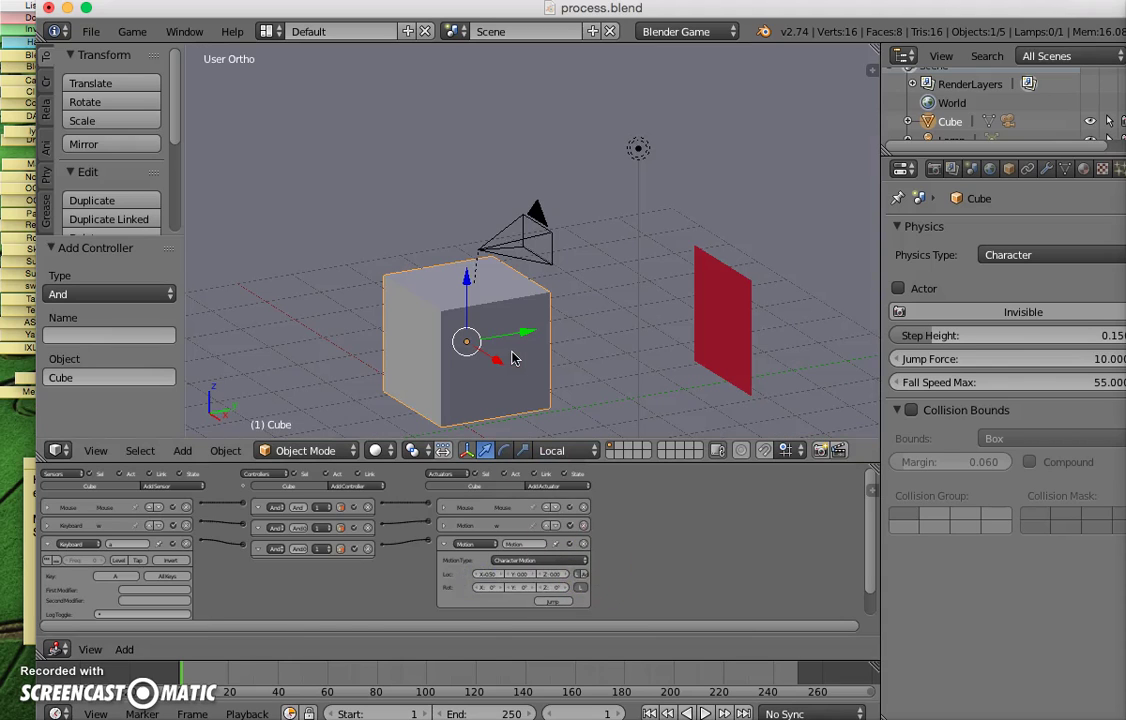
{"action": "key", "text": "KP_0"}
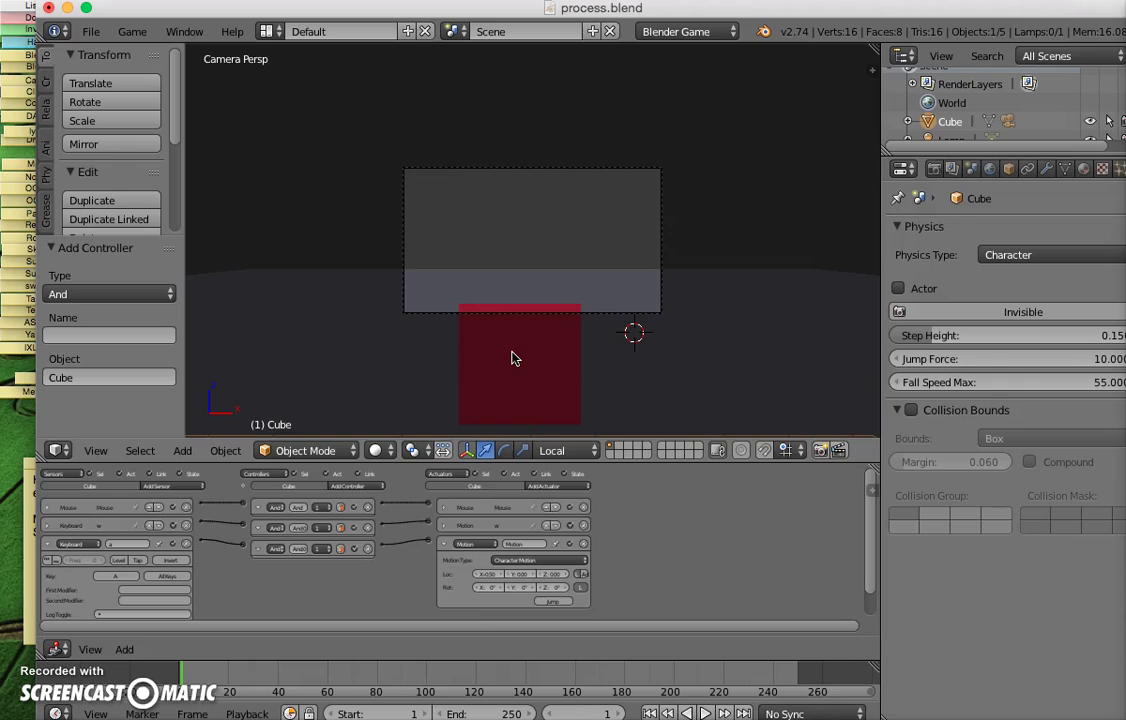
{"action": "key", "text": "p"}
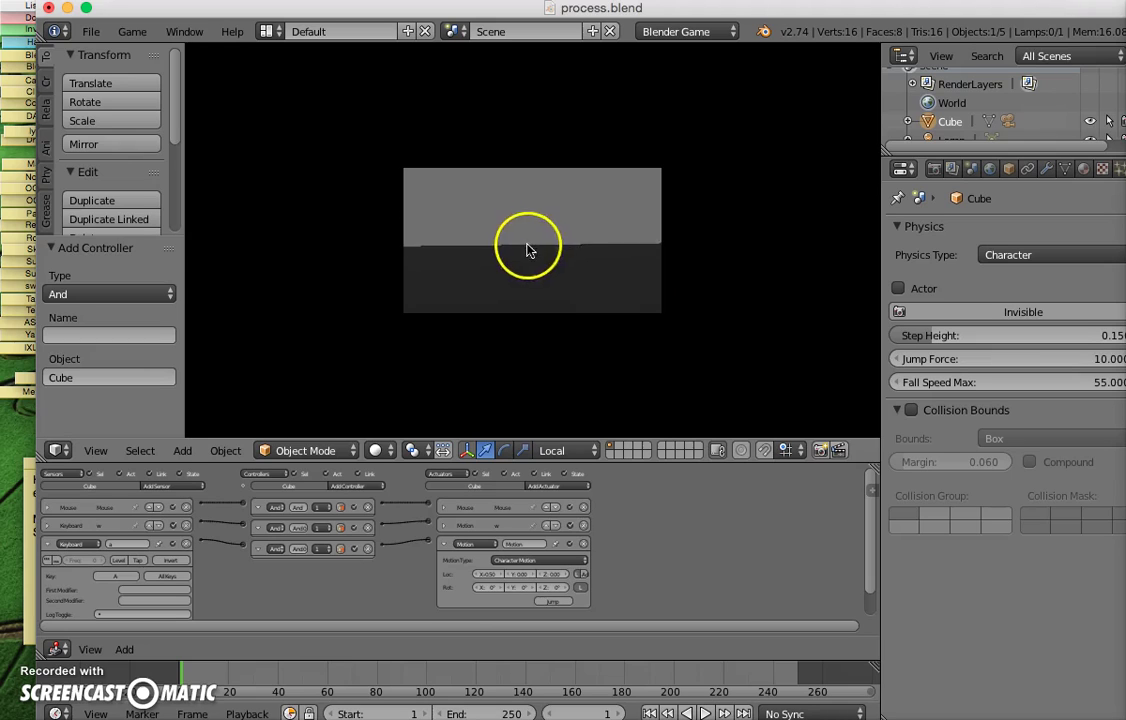
{"action": "key", "text": "Escape"}
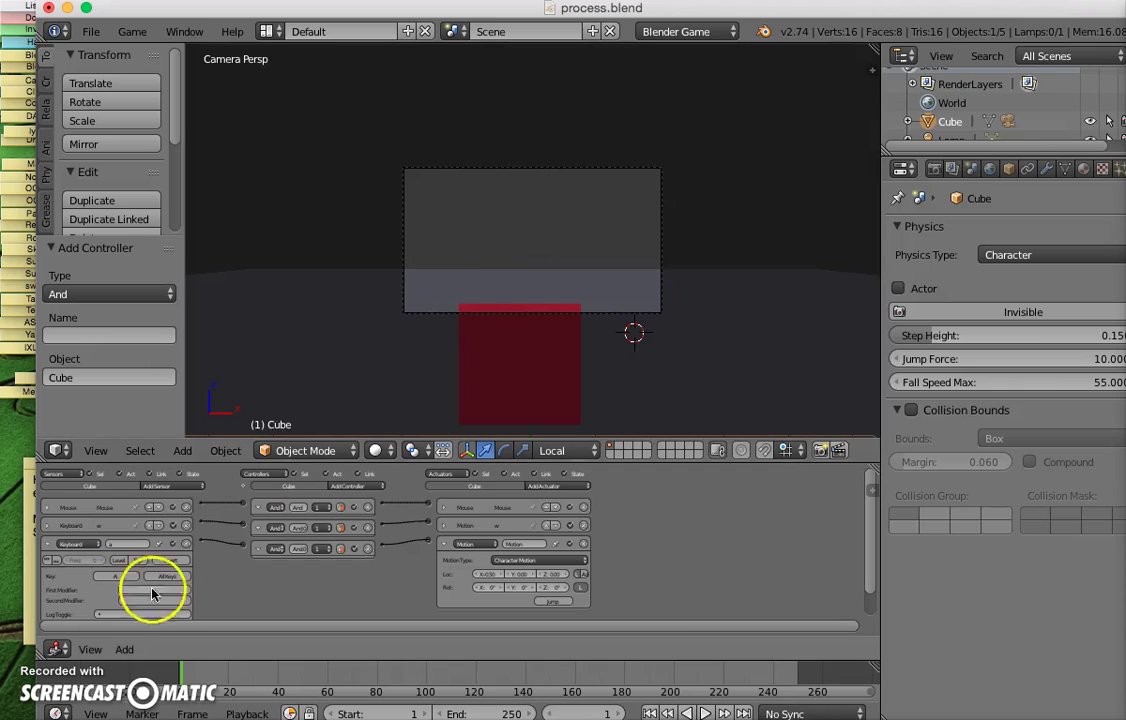
Collapse the a sensor and its Motion actuator, and add a Keyboard sensor to the cube with Spacebar as its key.
{"action": "left_click", "coordinate": [46, 543]}
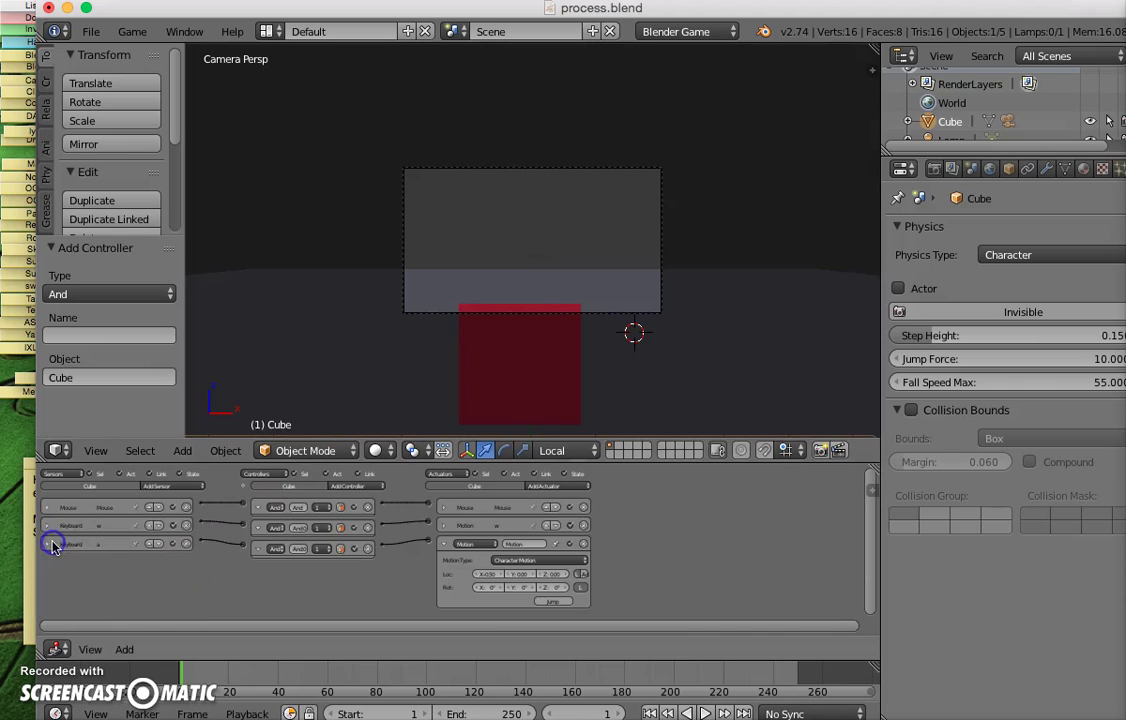
{"action": "left_click", "coordinate": [446, 544]}
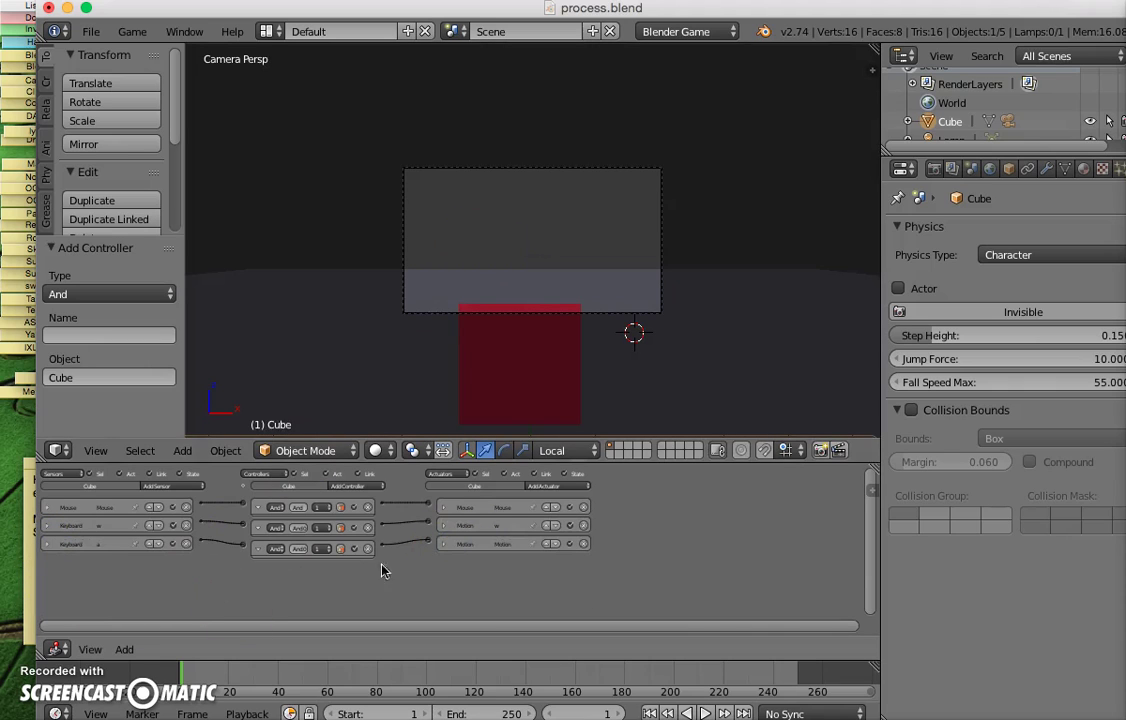
{"action": "left_click", "coordinate": [152, 487]}
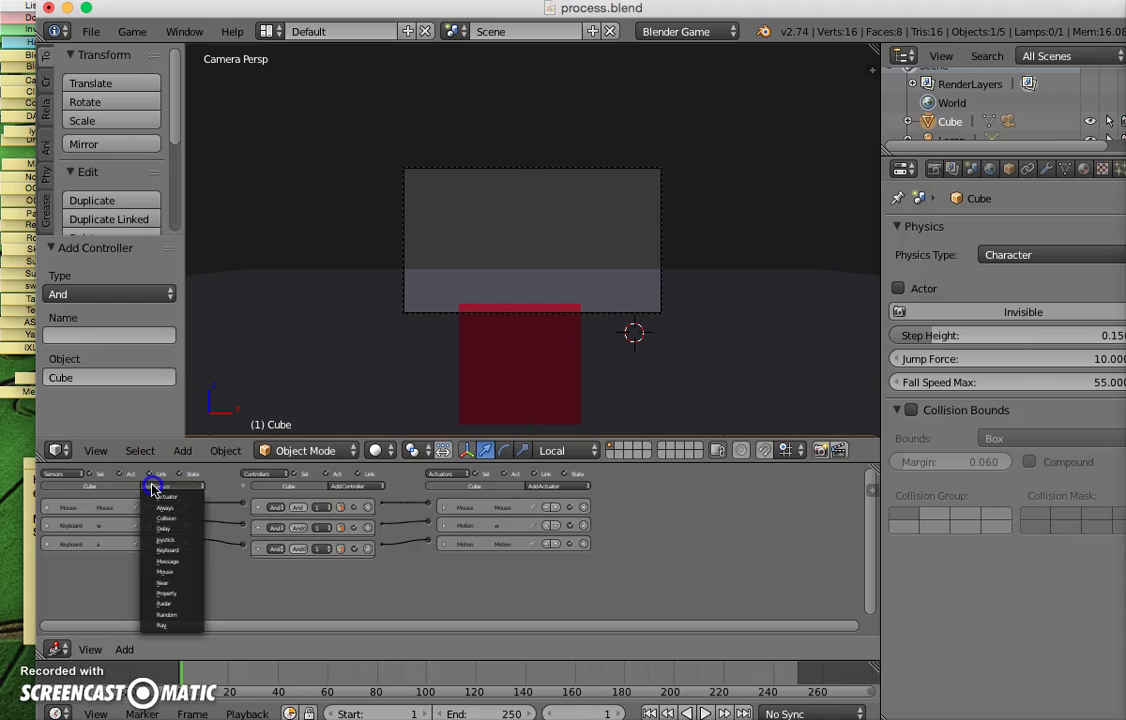
{"action": "left_click", "coordinate": [168, 549]}
{"action": "scroll", "coordinate": [219, 595], "scroll_direction": "down", "scroll_amount": 1}
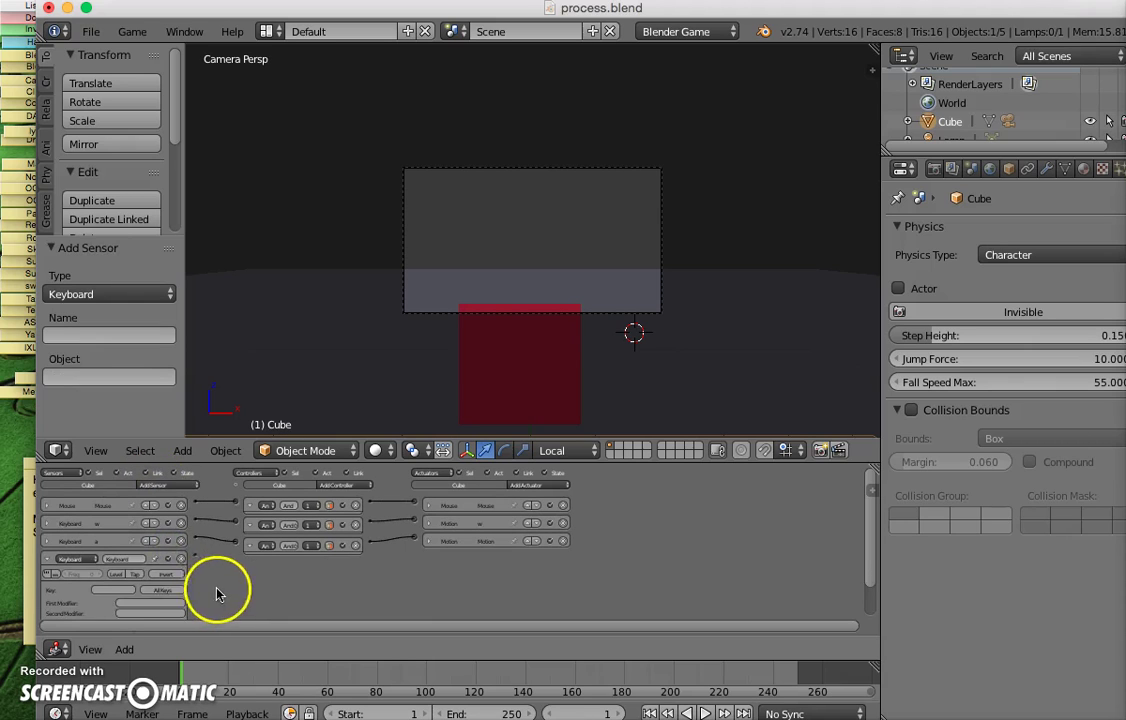
{"action": "left_click", "coordinate": [115, 592]}
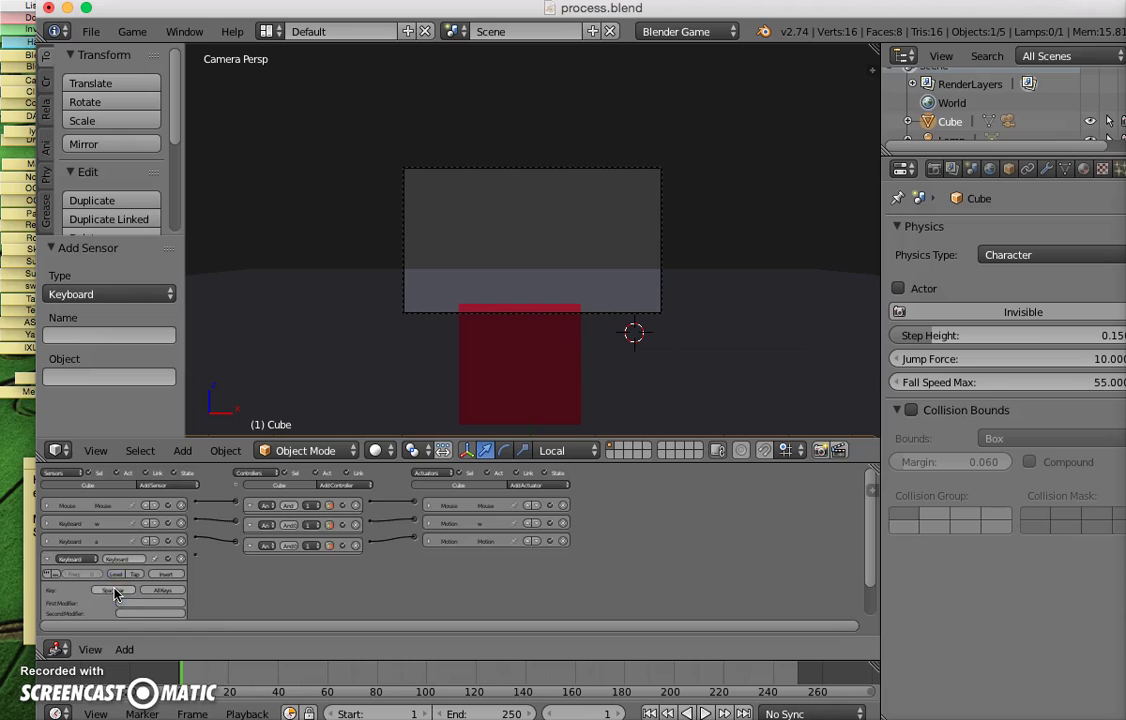
Add a Motion actuator of type Character Motion and link the Spacebar sensor to it through an And controller.
{"action": "left_click", "coordinate": [535, 485]}
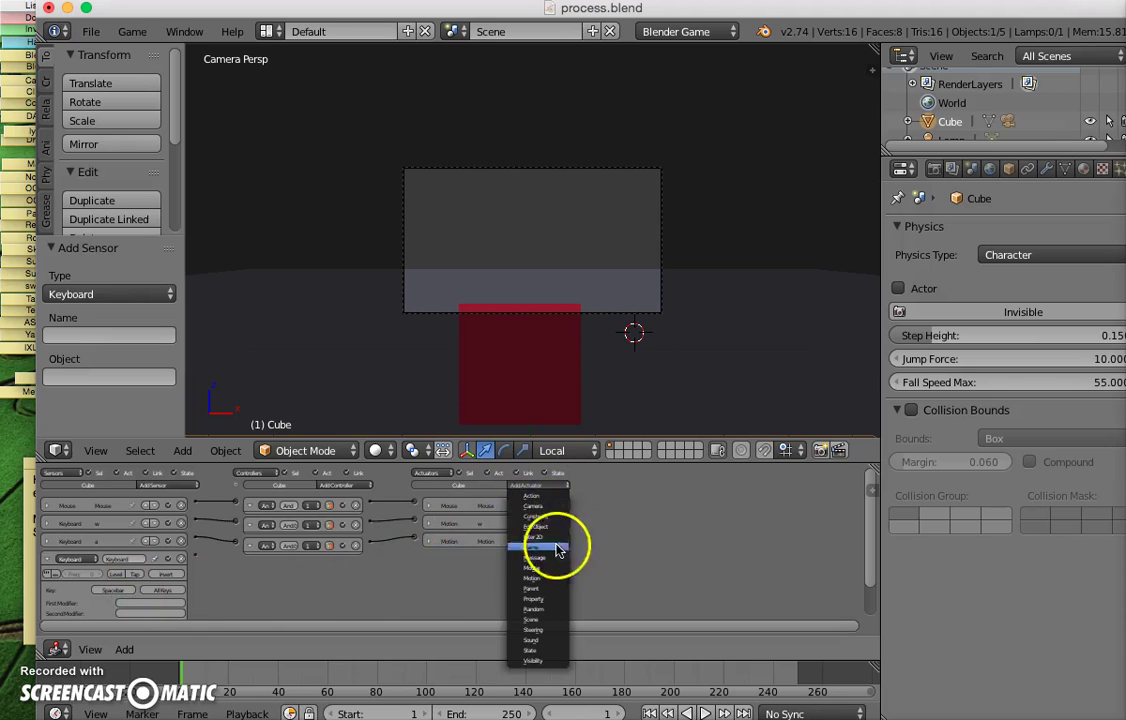
{"action": "left_click", "coordinate": [553, 578]}
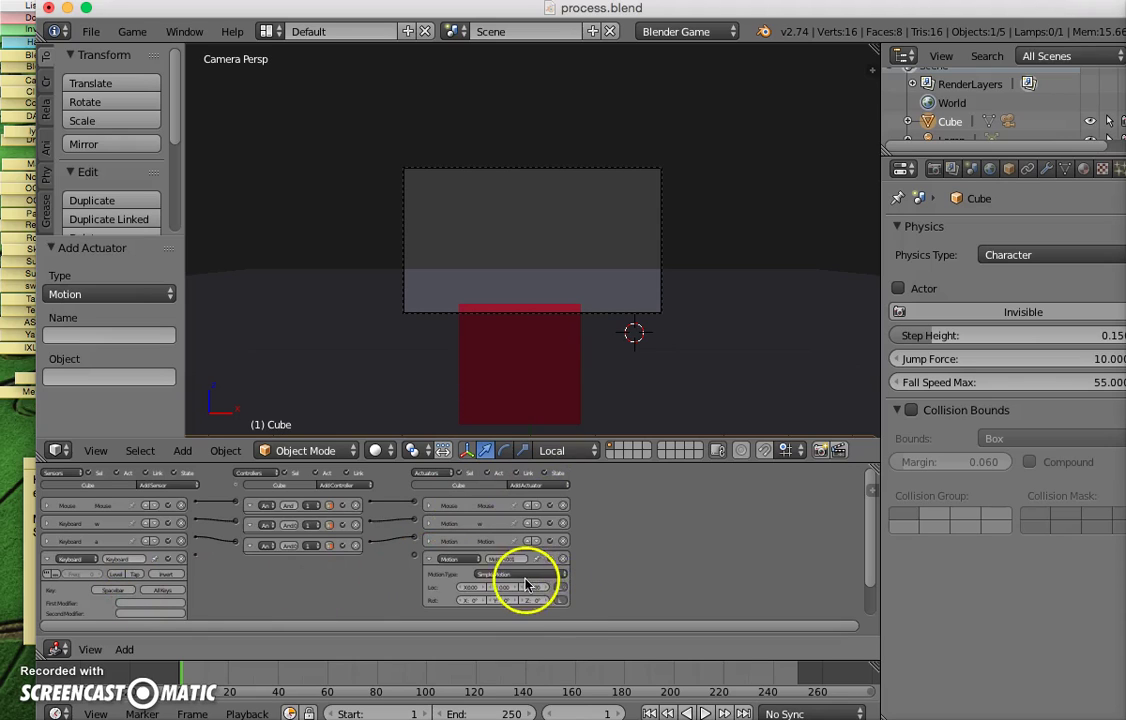
{"action": "left_click", "coordinate": [522, 580]}
{"action": "left_click", "coordinate": [514, 545]}
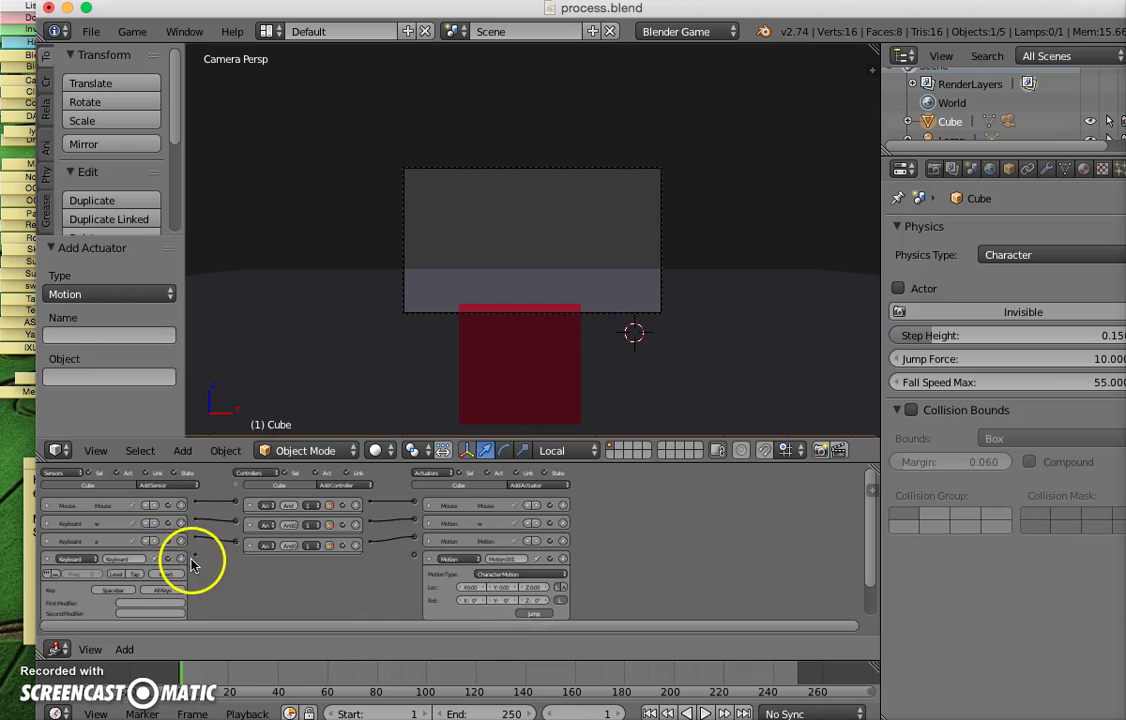
{"action": "left_click_drag", "start_coordinate": [195, 558], "coordinate": [414, 557]}
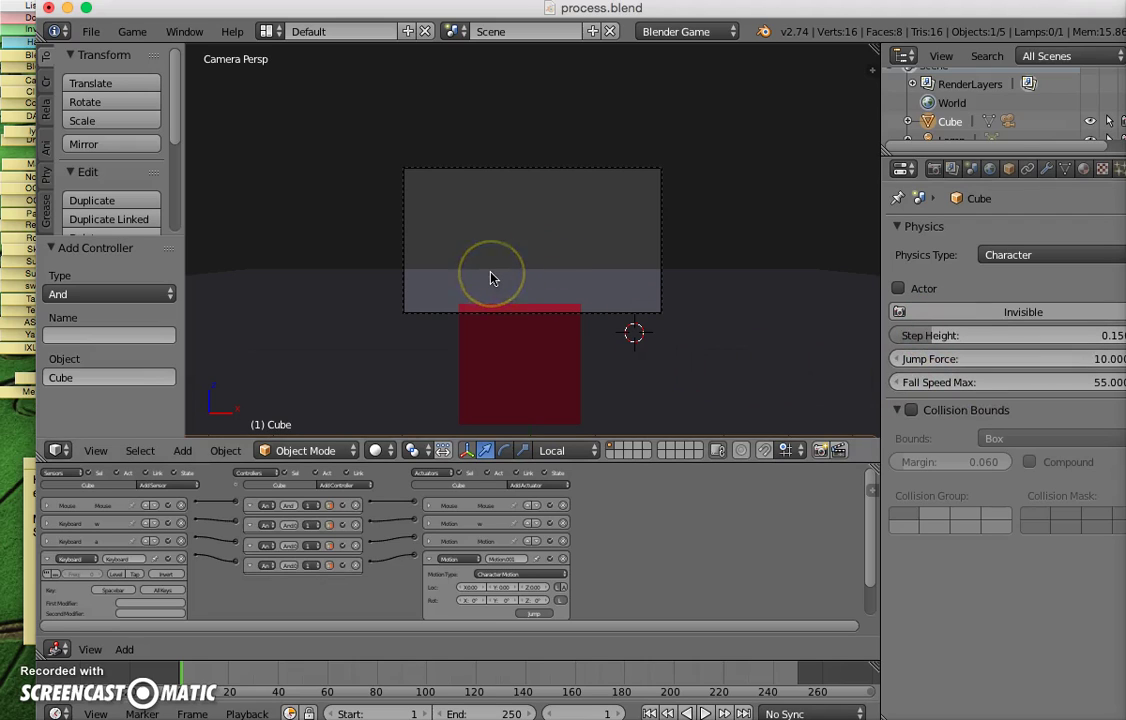
Run the game from the camera view to test the spacebar jump, and end the test.
{"action": "key", "text": "p"}
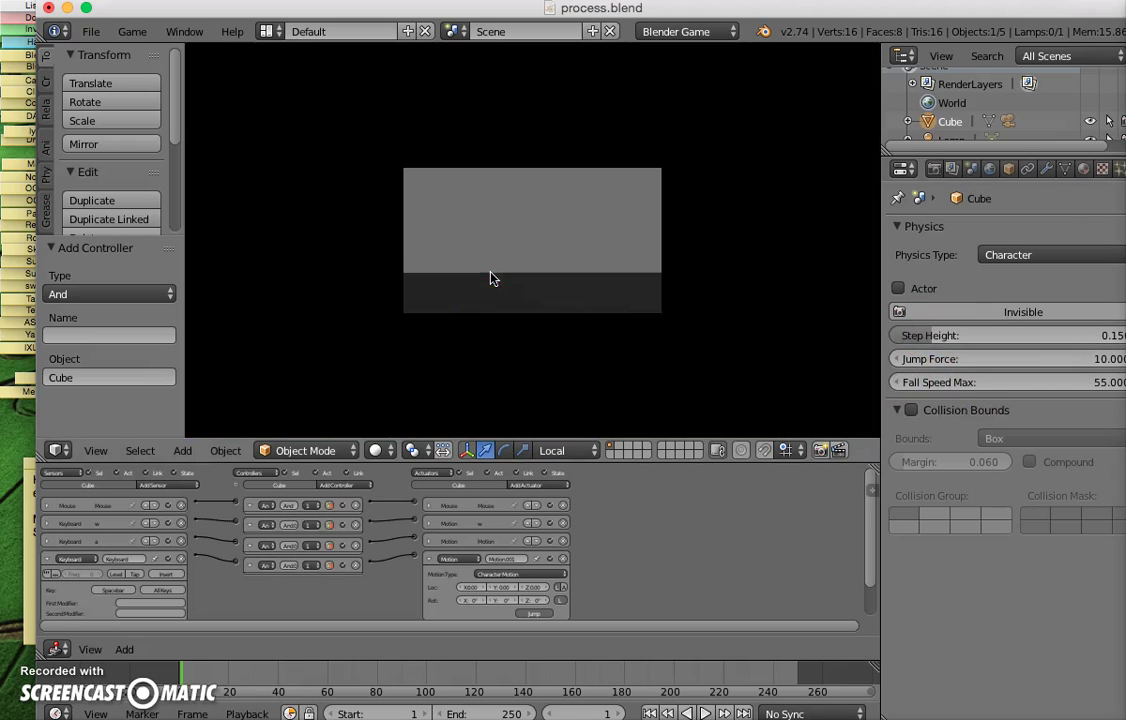
{"action": "key", "text": "space"}
{"action": "key", "text": "space"}
{"action": "key", "text": "Escape"}
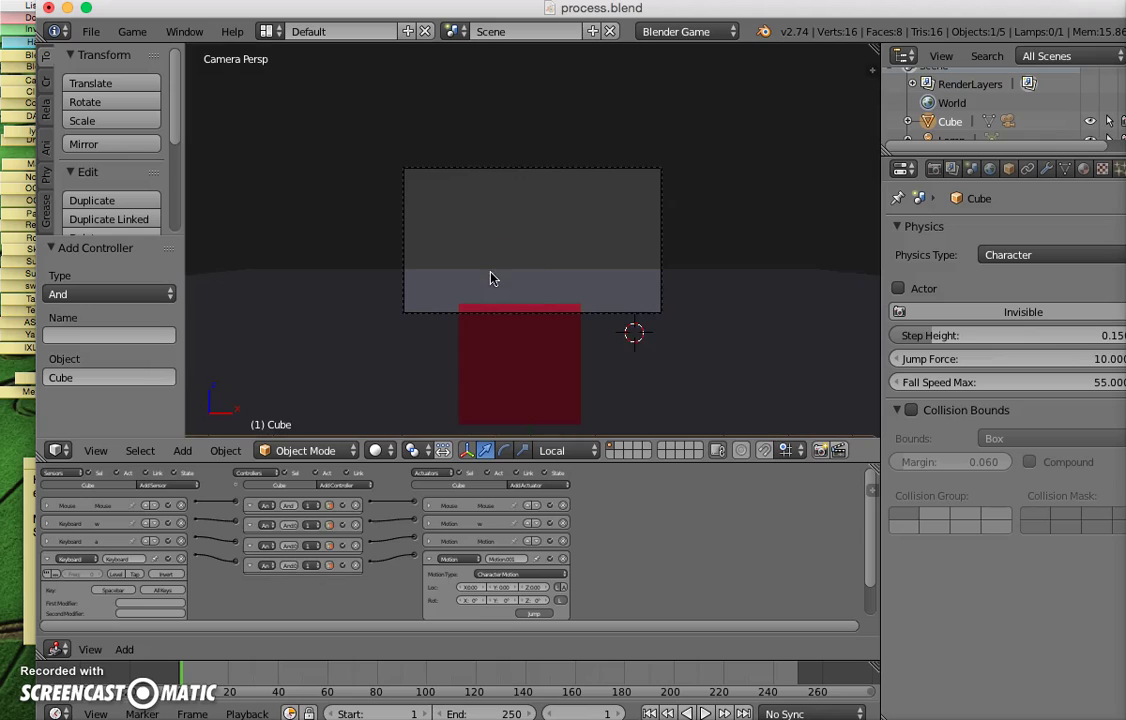
Set the cube's Jump Force to 29.100, and run the game to test the jump again.
{"action": "left_click_drag", "start_coordinate": [900, 362], "coordinate": [985, 365]}
{"action": "key", "text": "p"}
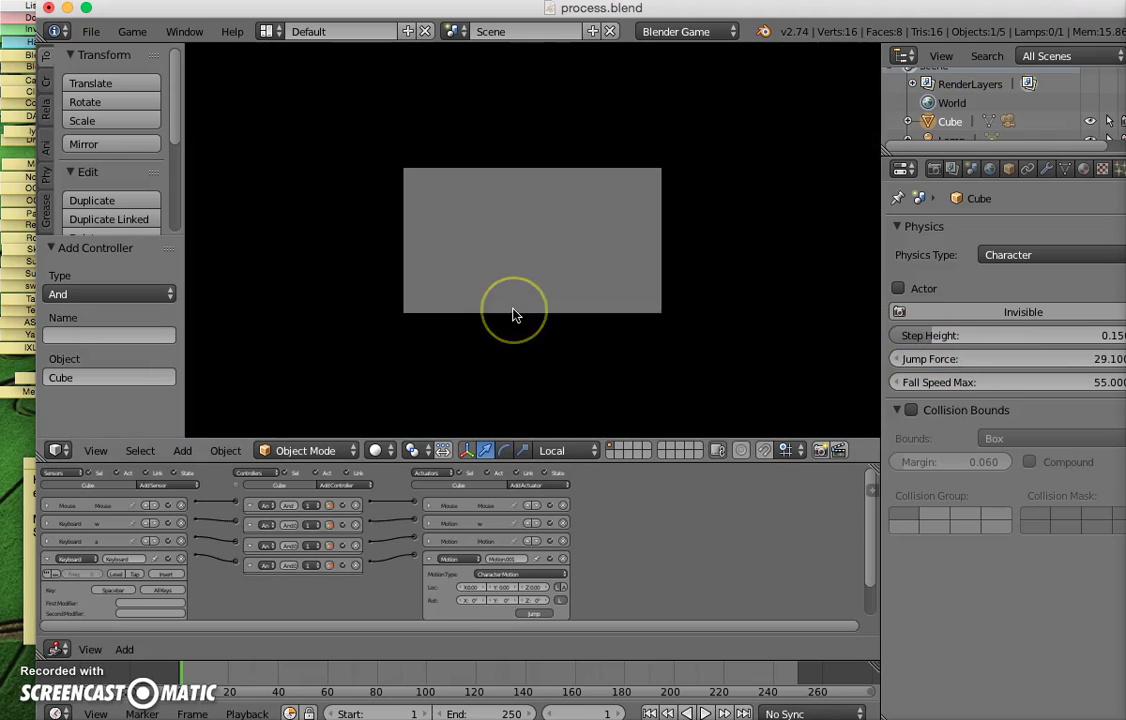
{"action": "key", "text": "space"}
{"action": "left_click", "coordinate": [532, 245]}
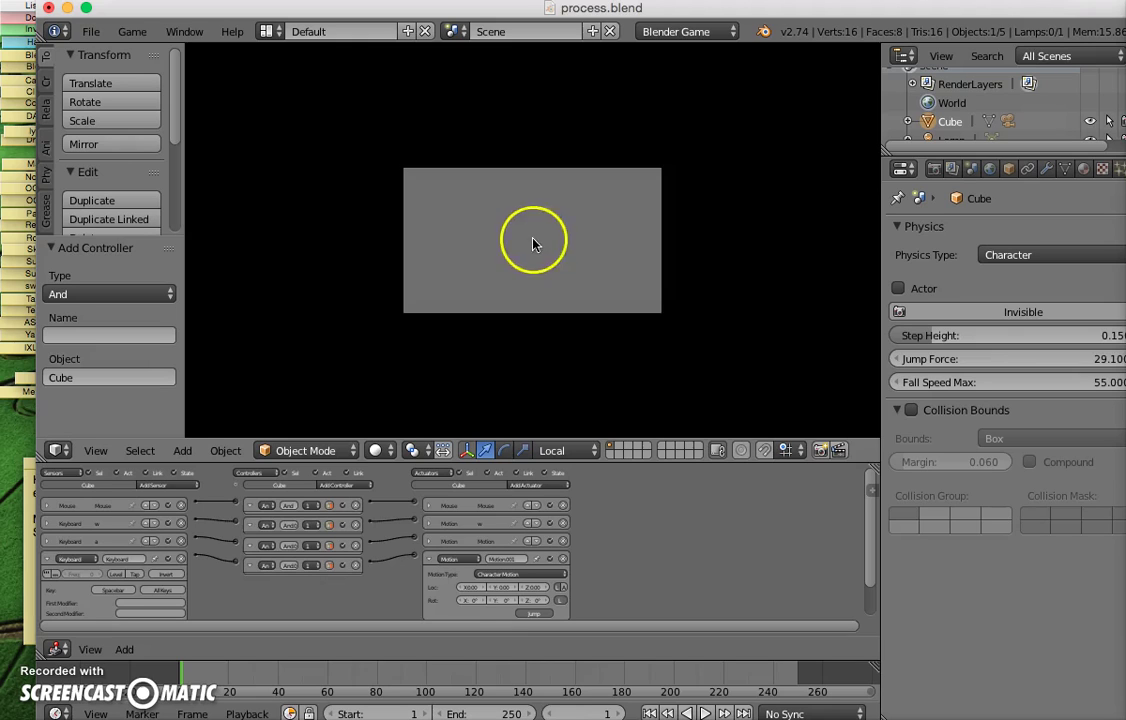
{"action": "key", "text": "Escape"}
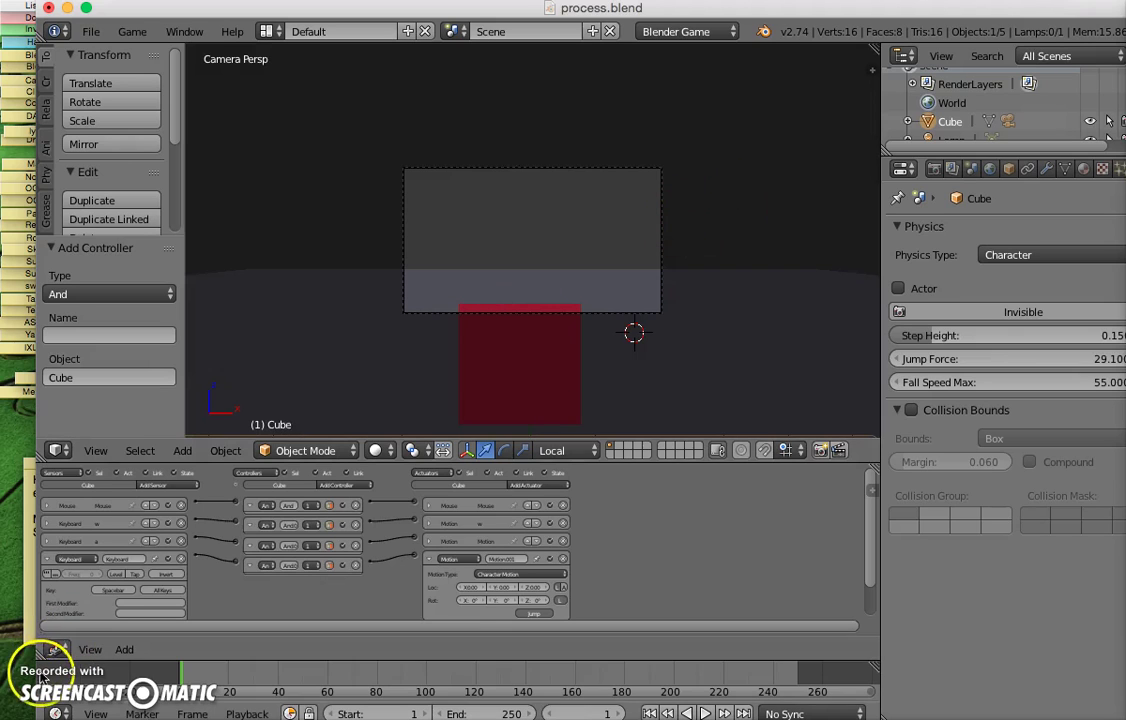